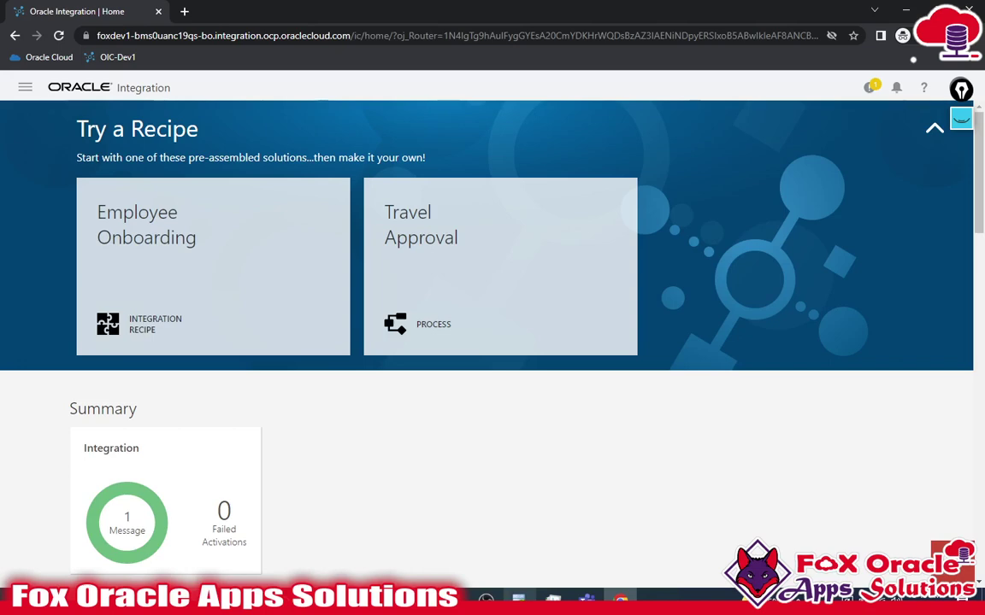
- Open the create schema user.sql script in SQL Developer and select the user name on line 1
click(518, 598)
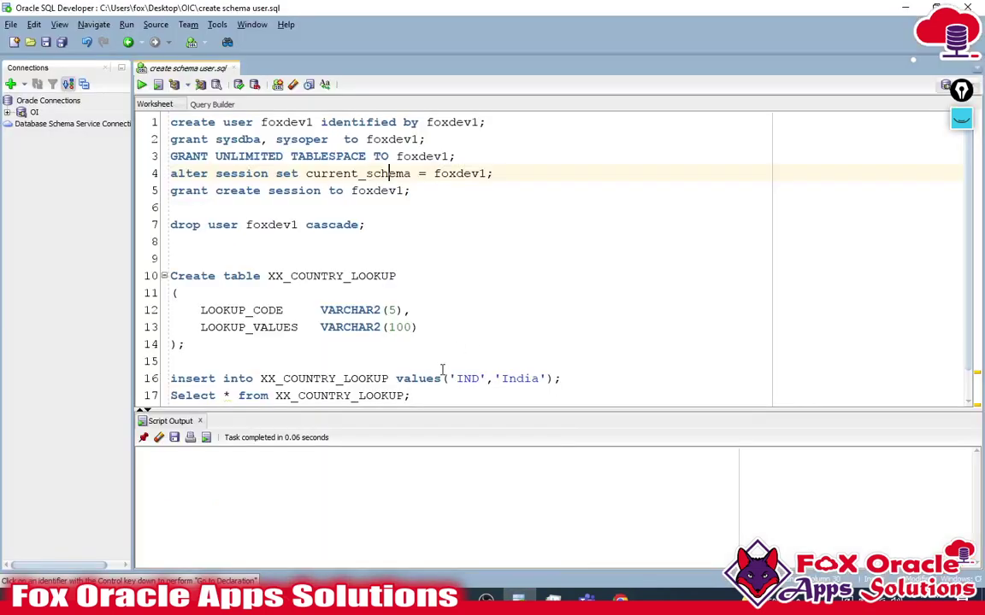
click(338, 262)
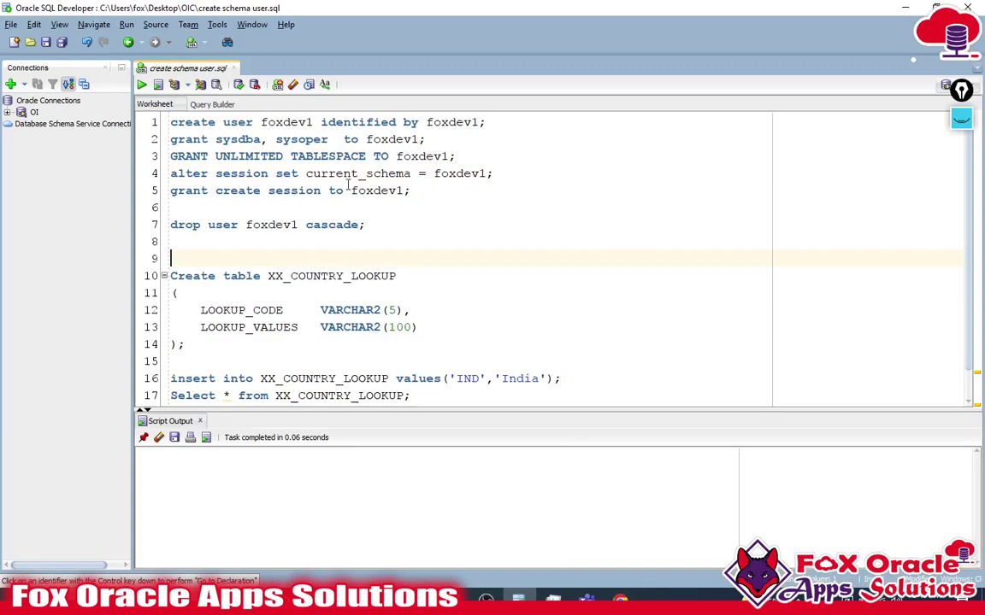
click(221, 246)
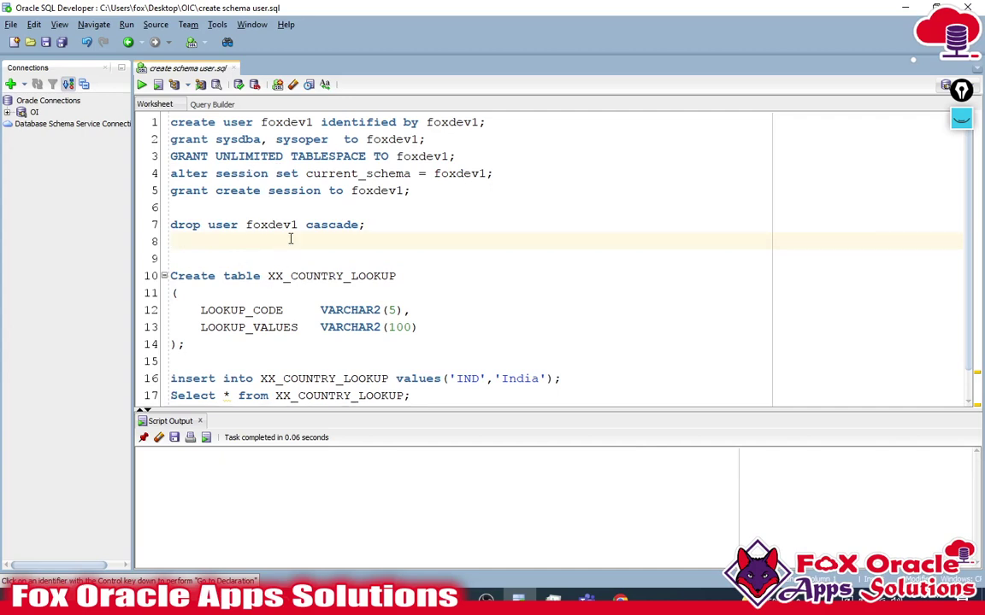
double_click(274, 127)
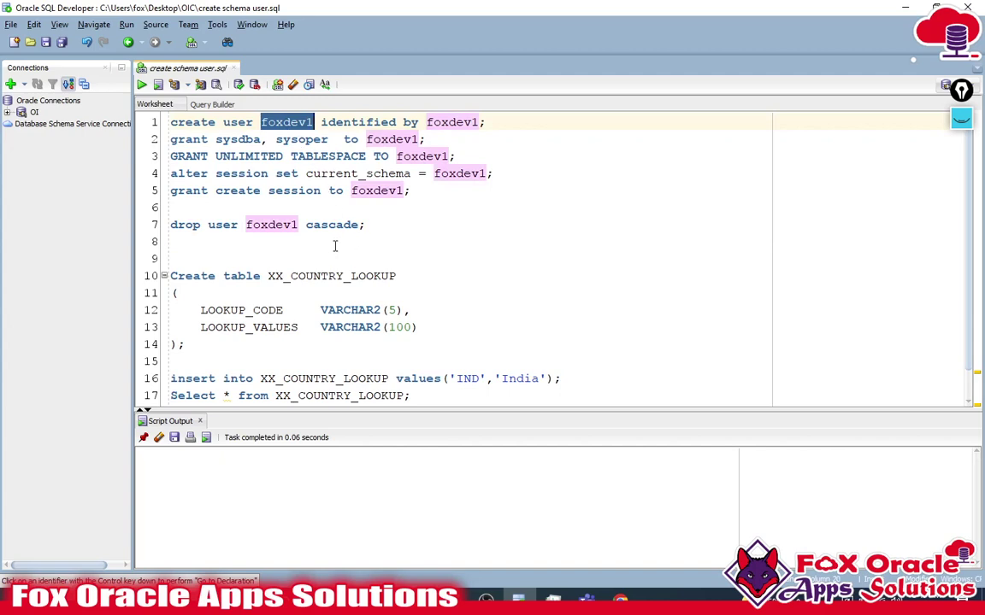
click(284, 122)
double_click(283, 123)
click(492, 122)
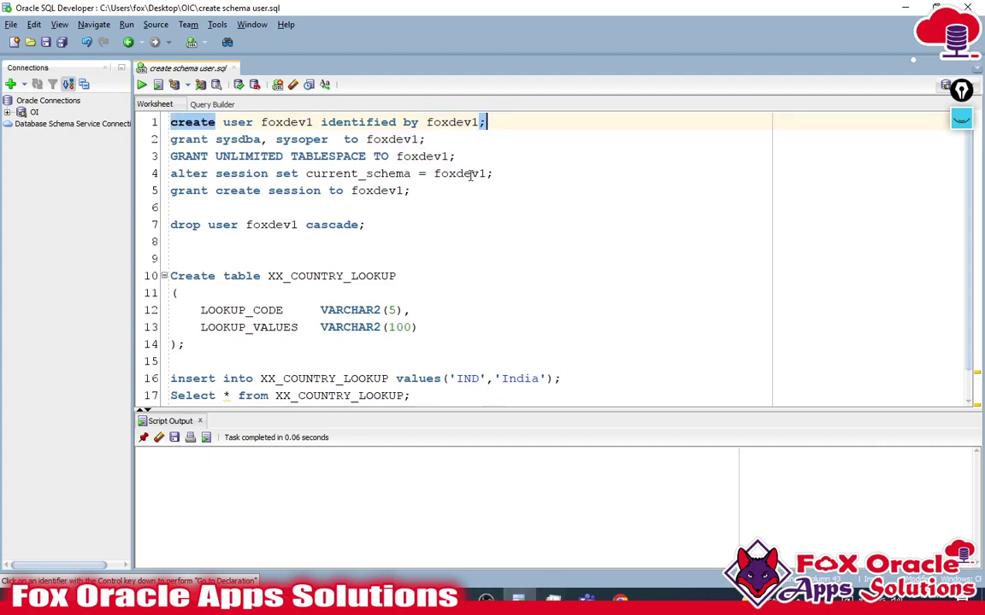
double_click(290, 122)
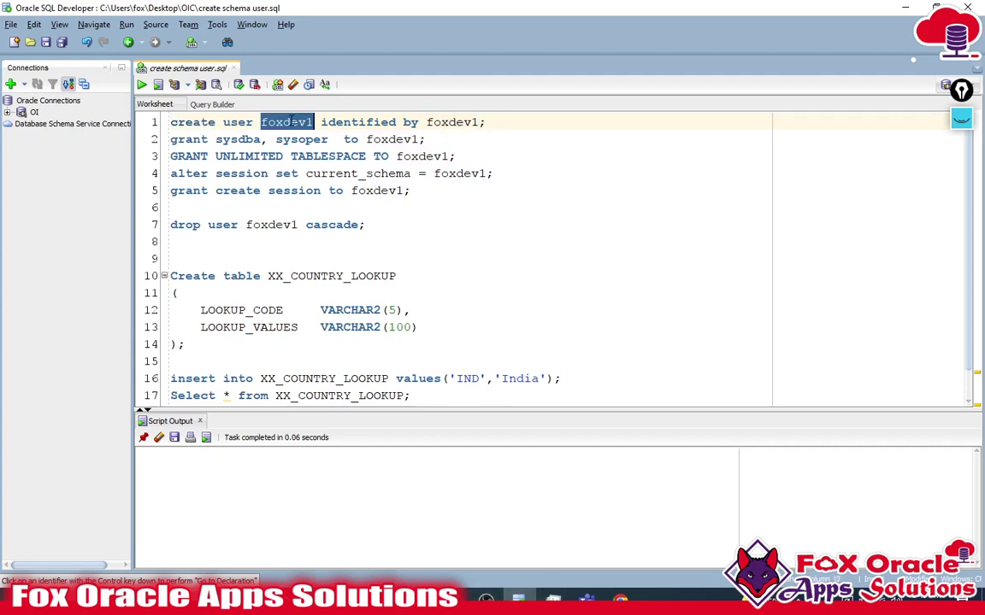
- Compare the user name with the Oracle Integration instance address, then return to the script
key(alt+Tab)
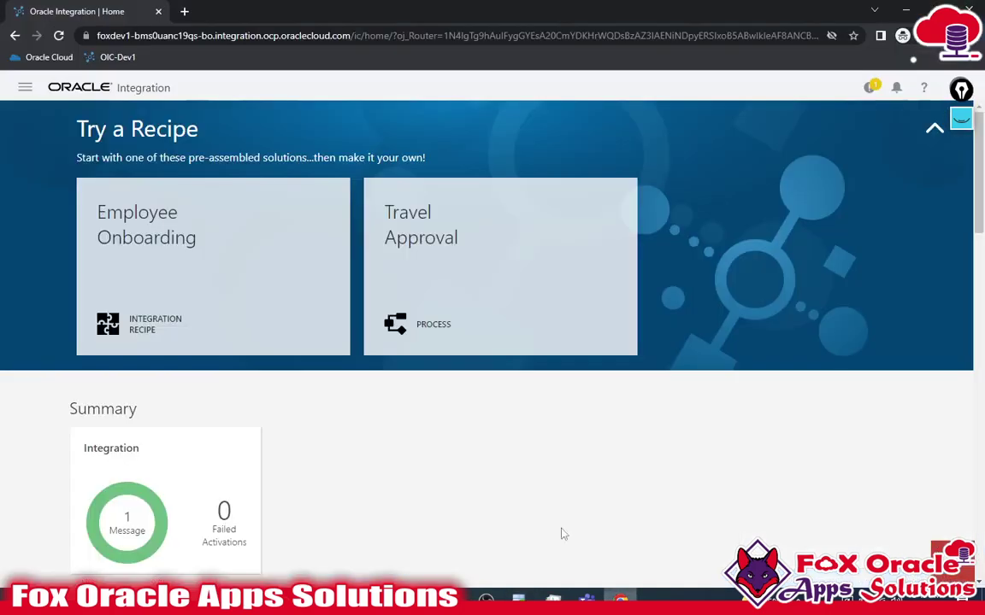
click(114, 36)
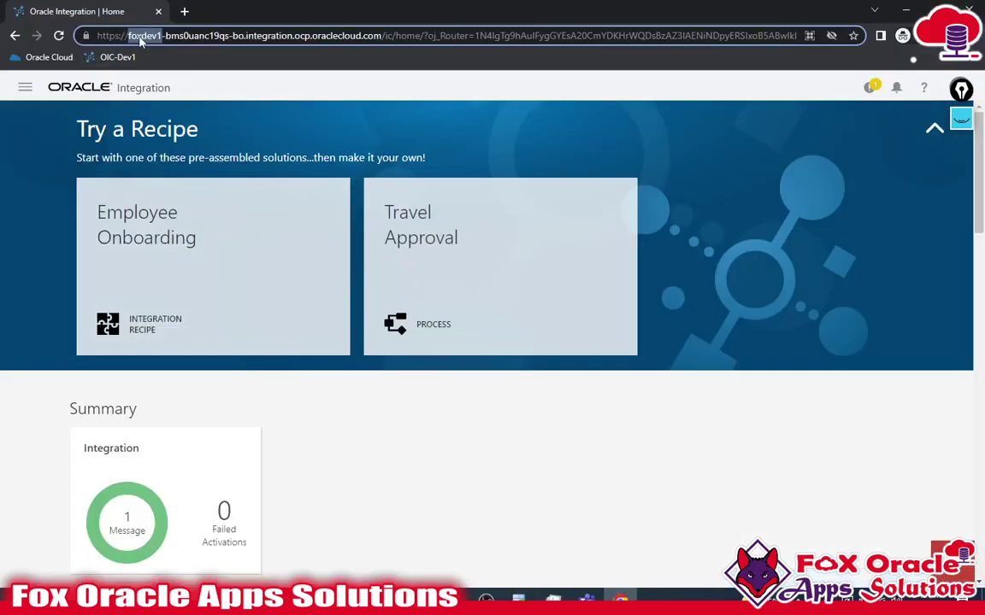
click(595, 586)
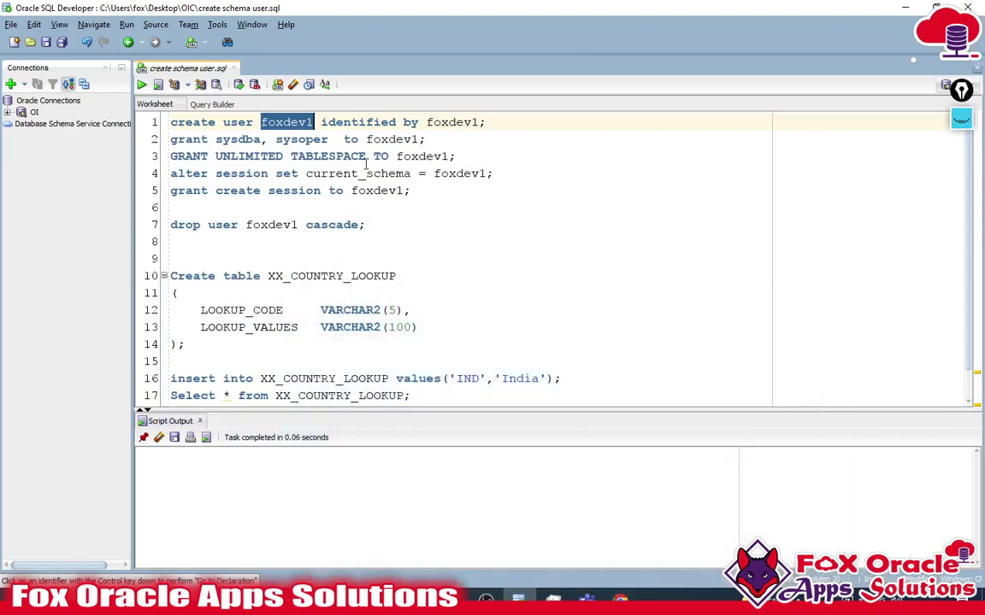
- Run the create user, SYSDBA grant and unlimited tablespace grant statements
click(494, 123)
key(ctrl+Return)
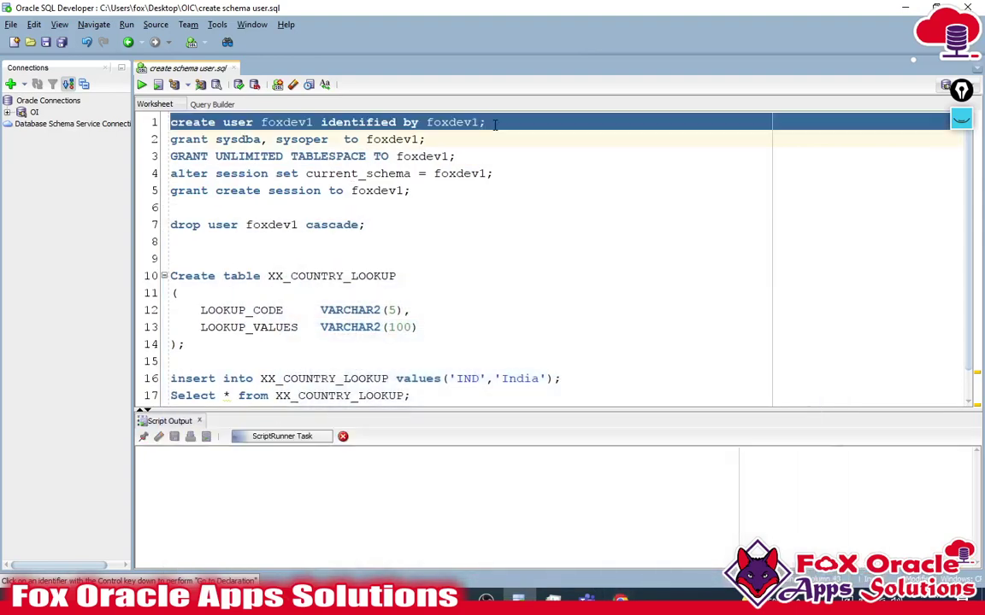
click(463, 142)
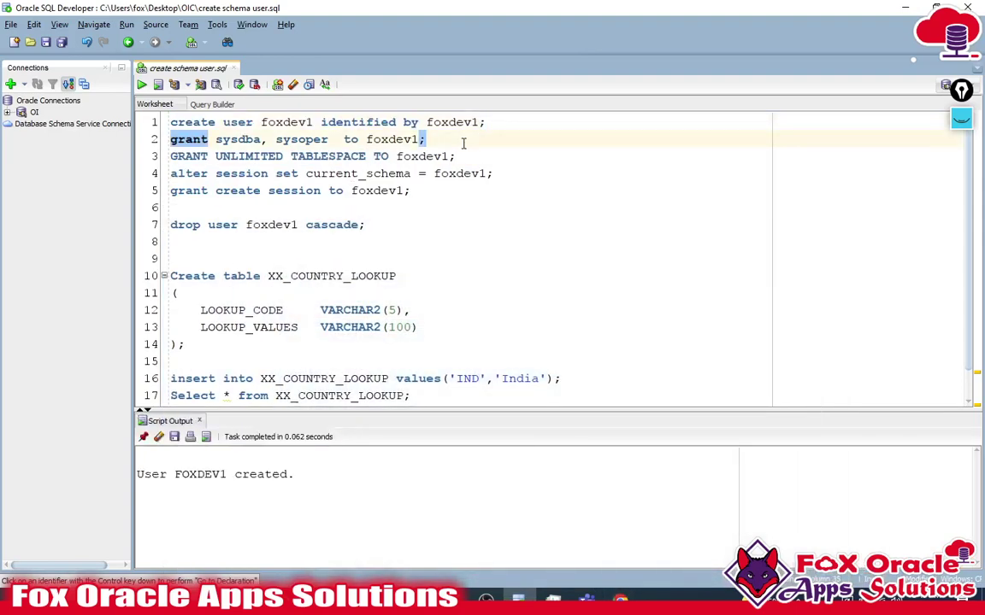
key(ctrl+Return)
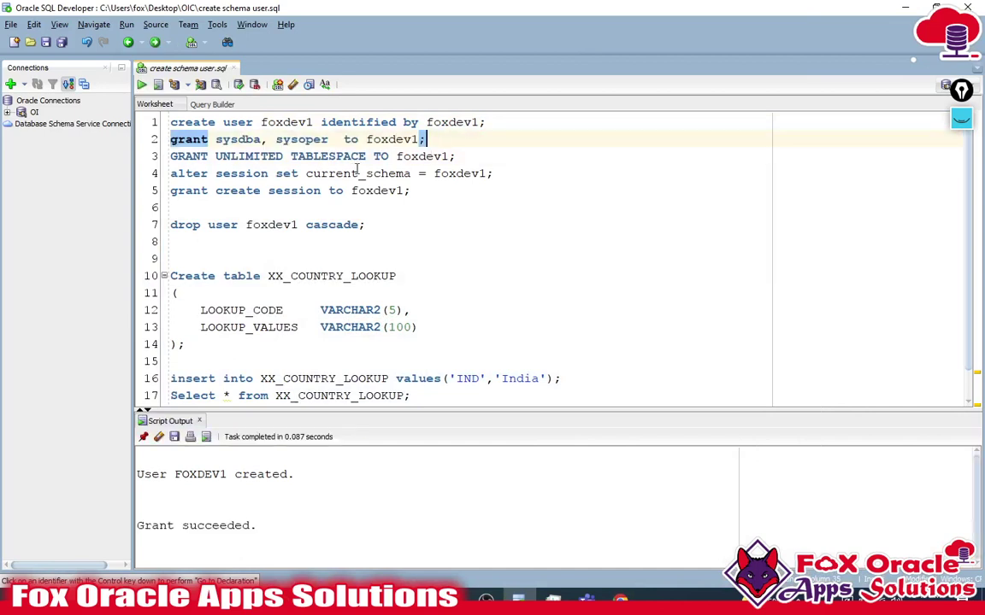
click(518, 160)
key(ctrl+Return)
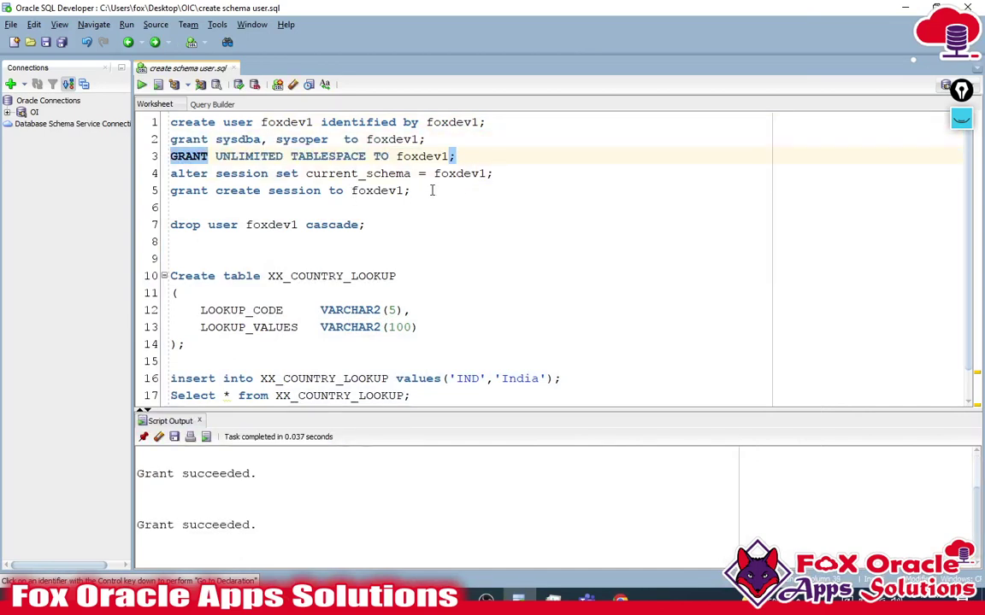
- Run the alter session current_schema statement and the create session grant
scroll(377, 306, down, 1)
scroll(377, 306, up, 1)
double_click(326, 174)
click(518, 177)
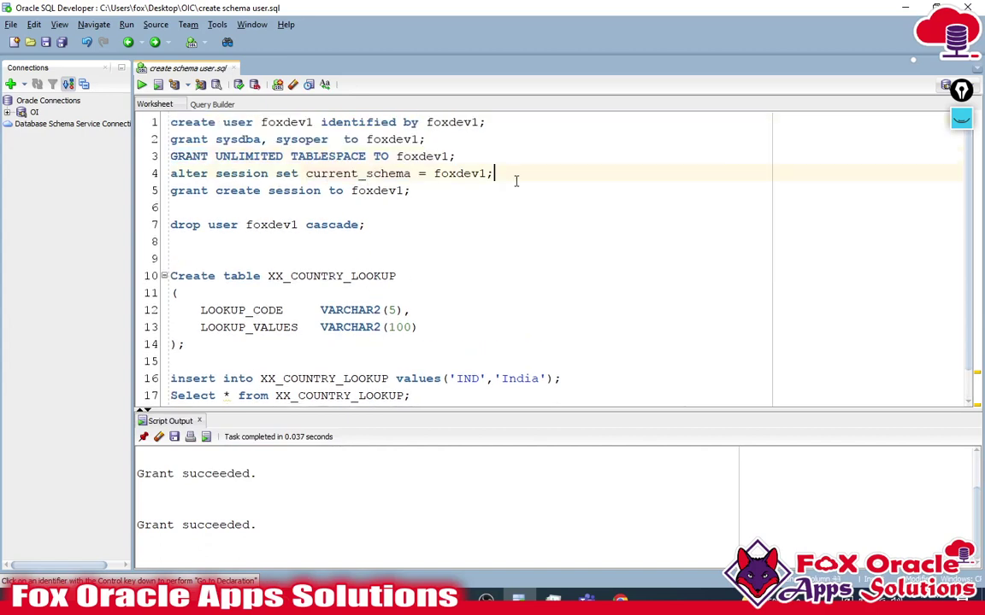
key(ctrl+Return)
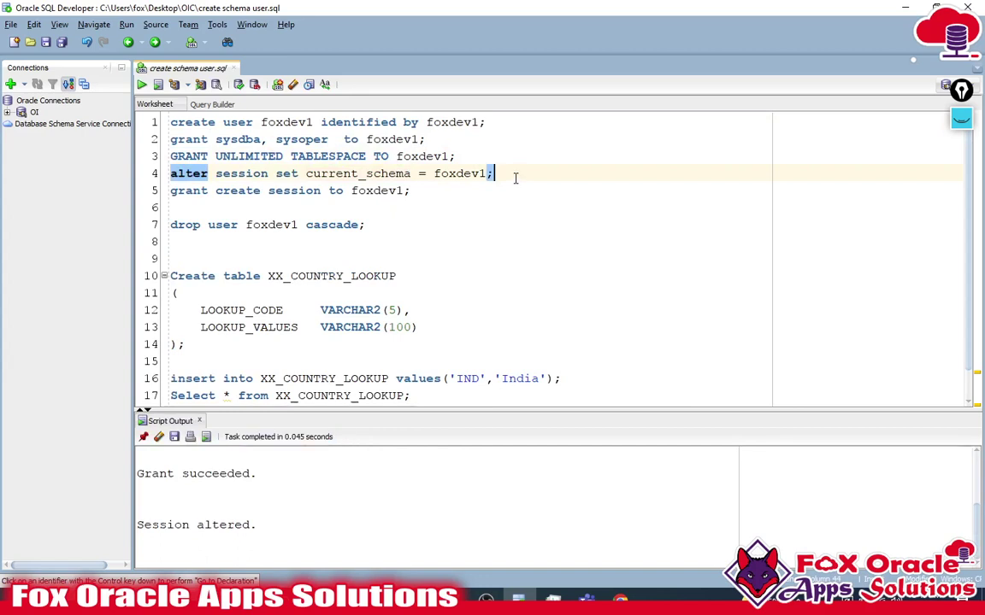
click(431, 193)
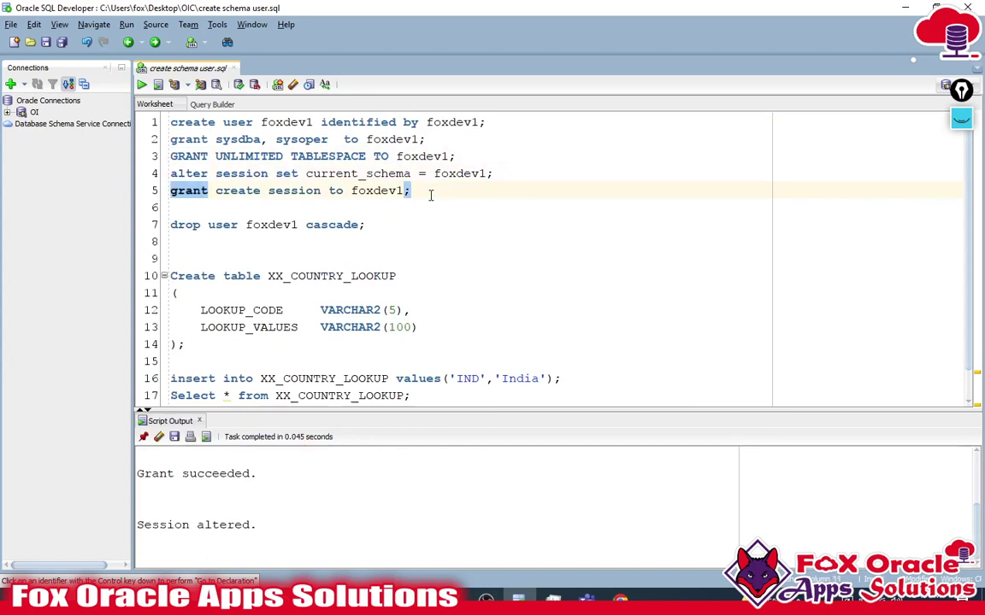
key(ctrl+Return)
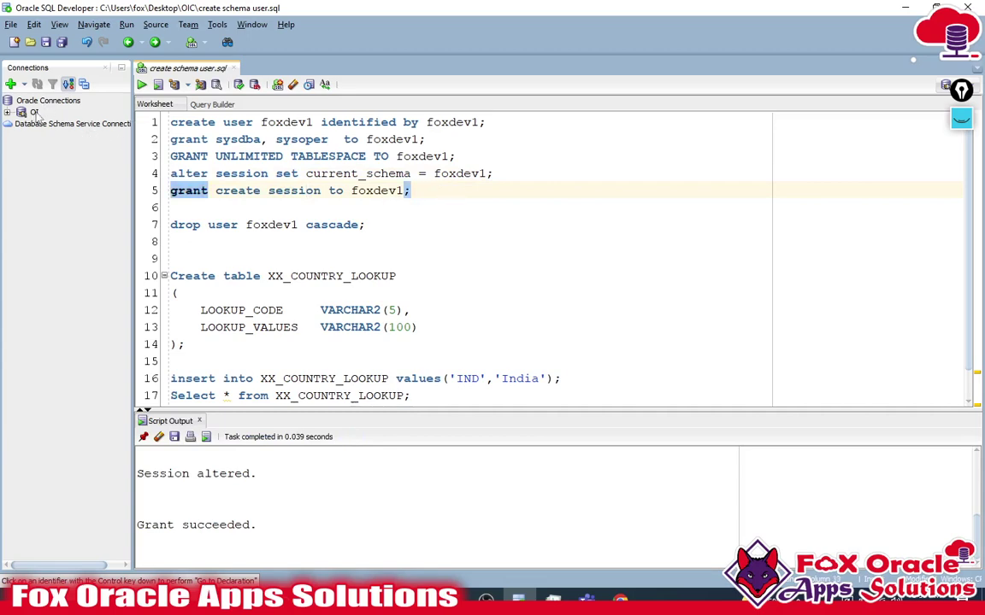
click(11, 84)
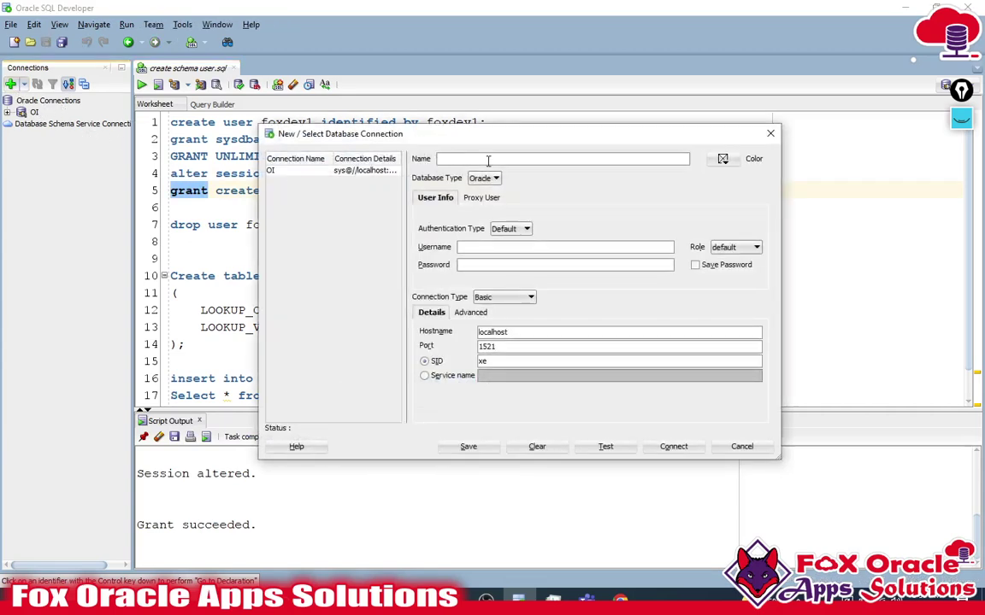
- Name the connection FOXDEV1 with username foxdev and enter the account password
text(XX_COUNTRY_LOOKUP)
key(ctrl+a)
key(BackSpace)
text(DEV1)
drag(435, 130, 379, 173)
click(435, 291)
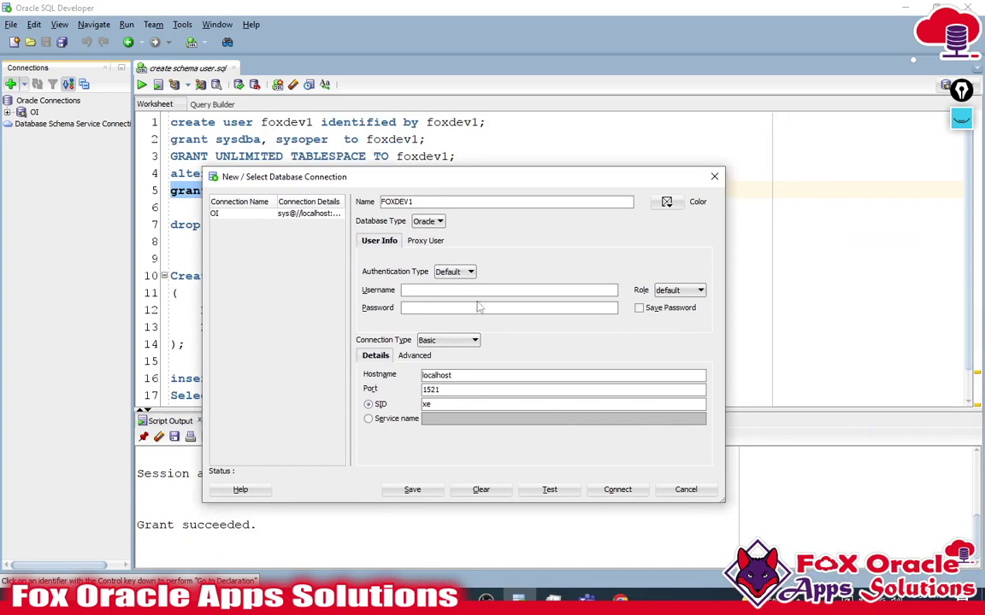
text(foxdev1)
key(Tab)
click(477, 303)
text(foxdev1)
- Set the role to SYSDBA, save the password, then test, save and connect
click(679, 290)
click(680, 304)
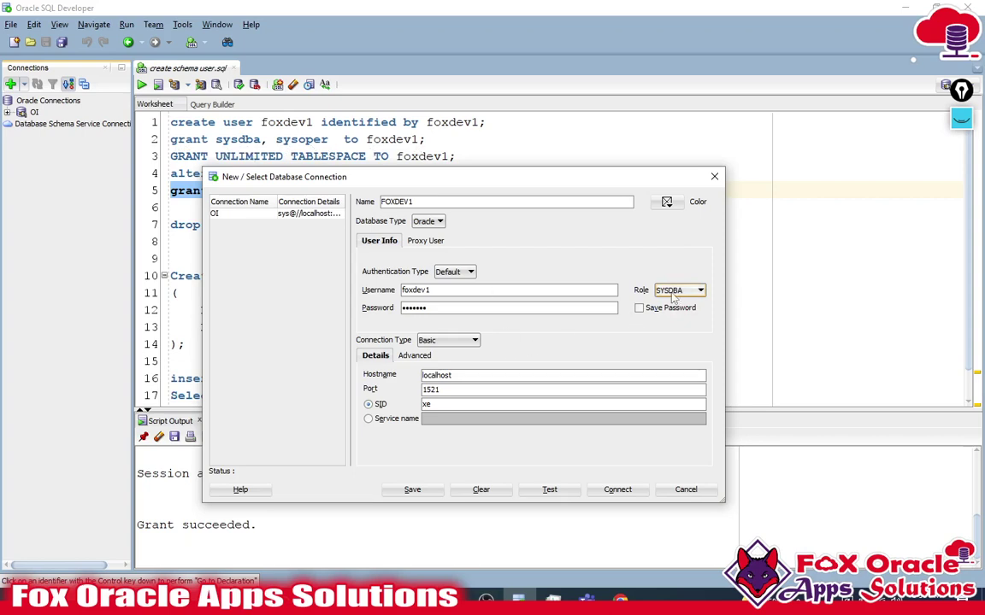
click(638, 308)
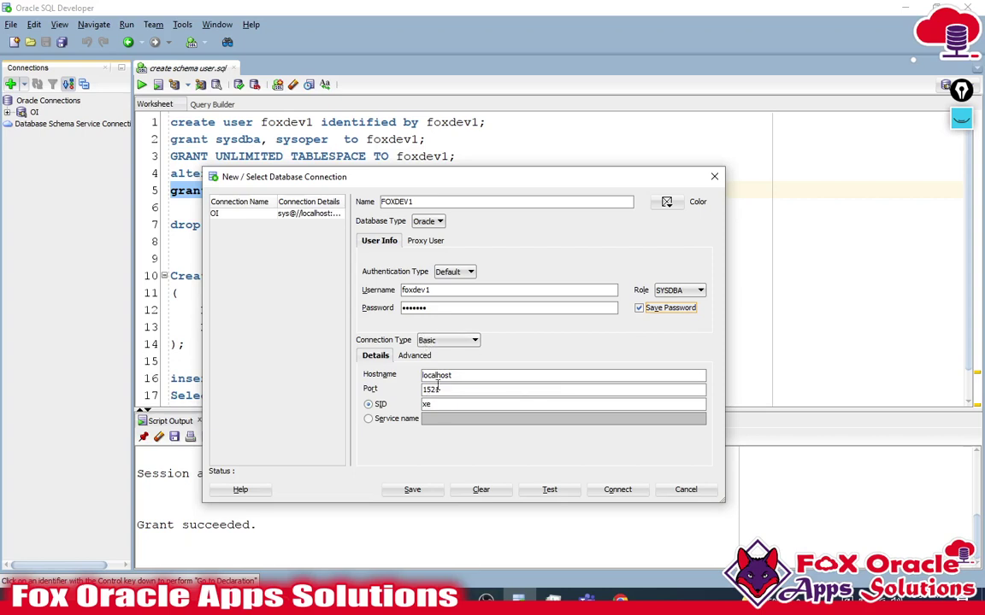
click(547, 490)
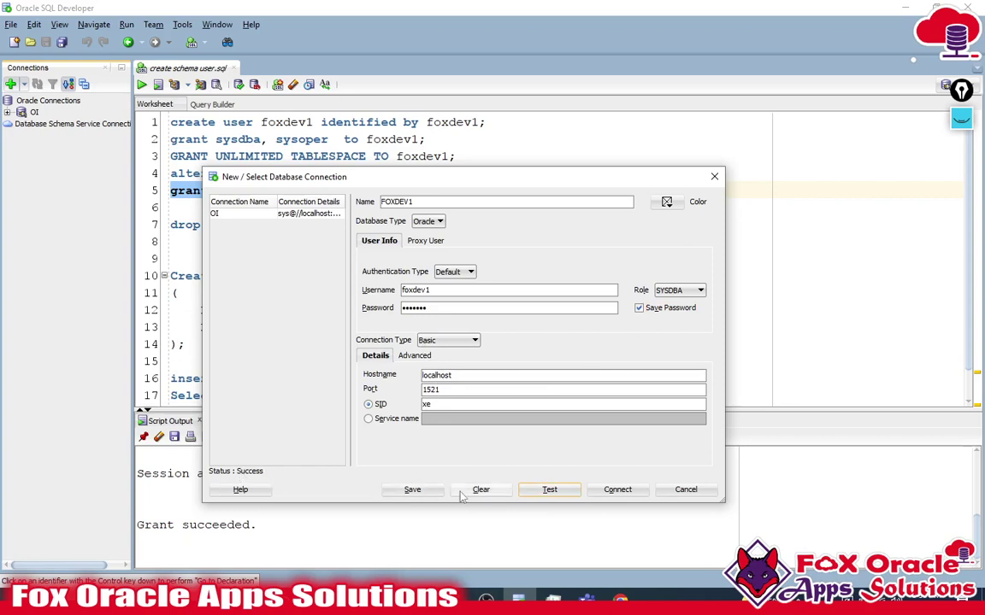
click(412, 490)
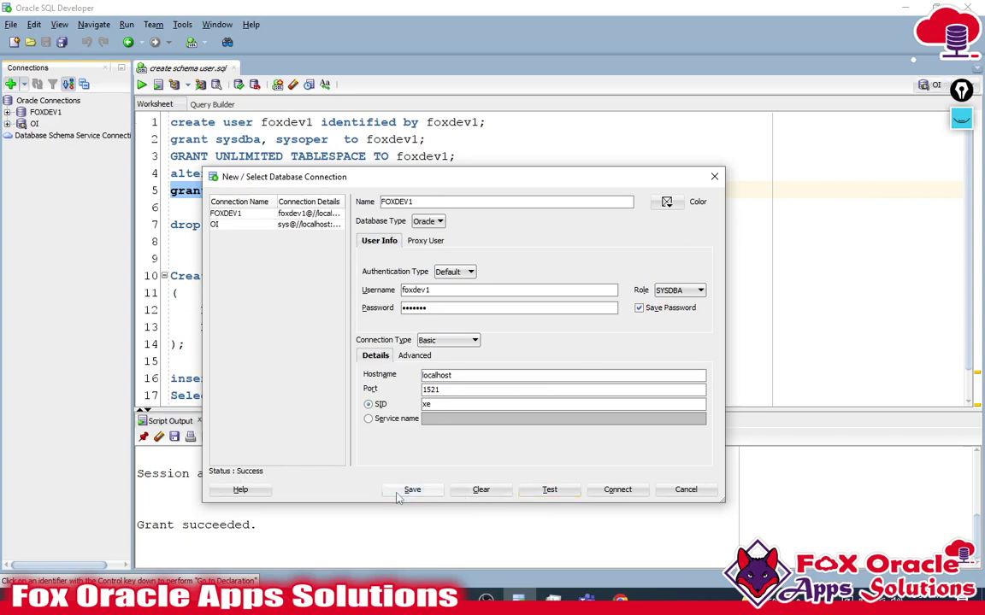
click(618, 489)
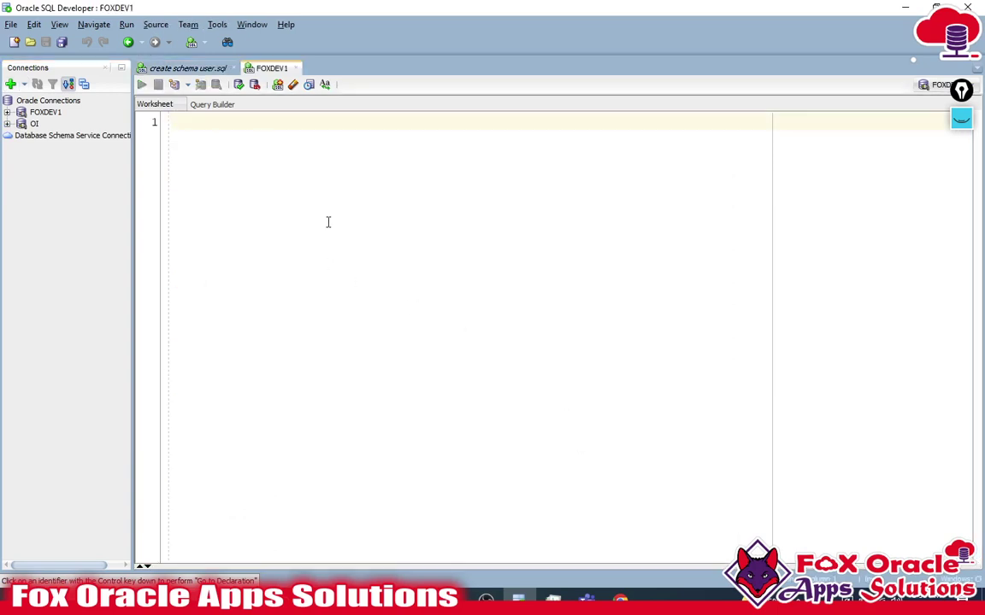
- Back in the script, run the alter session statement on line 4 with F5
click(195, 71)
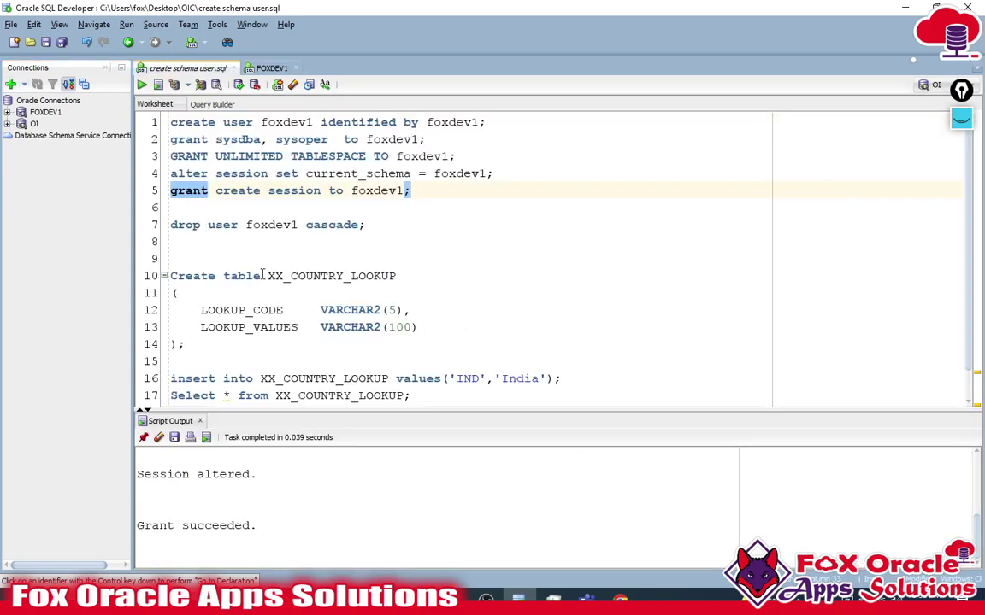
click(239, 245)
drag(204, 345, 170, 276)
click(198, 344)
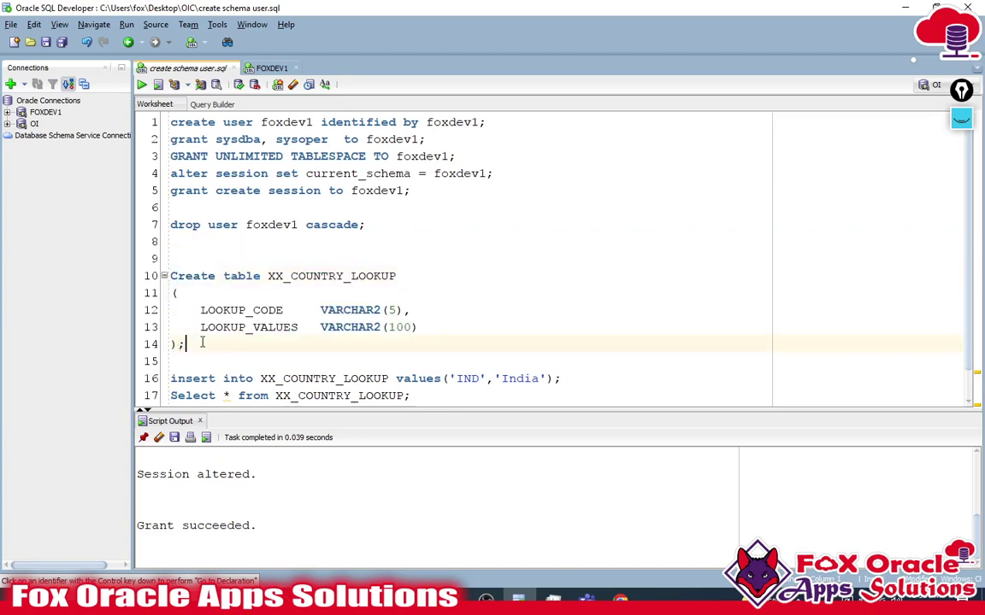
click(535, 174)
drag(534, 173, 128, 172)
key(F5)
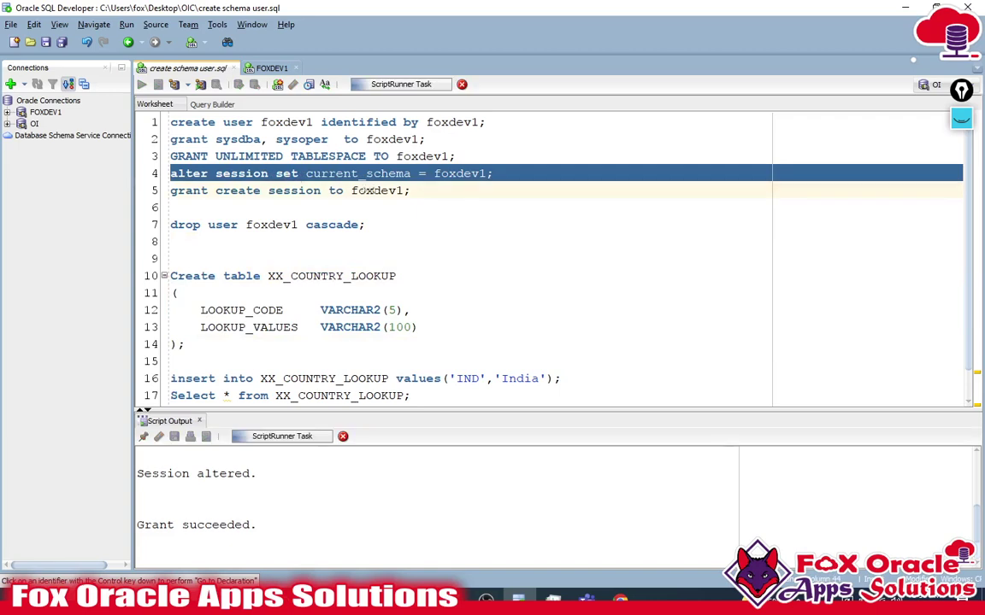
- Run CREATE TABLE XX_COUNTRY_LOOKUP with LOOKUP_CODE VARCHAR2(5) and LOOKUP_VALUES VARCHAR2(100)
scroll(314, 281, down, 1)
click(196, 313)
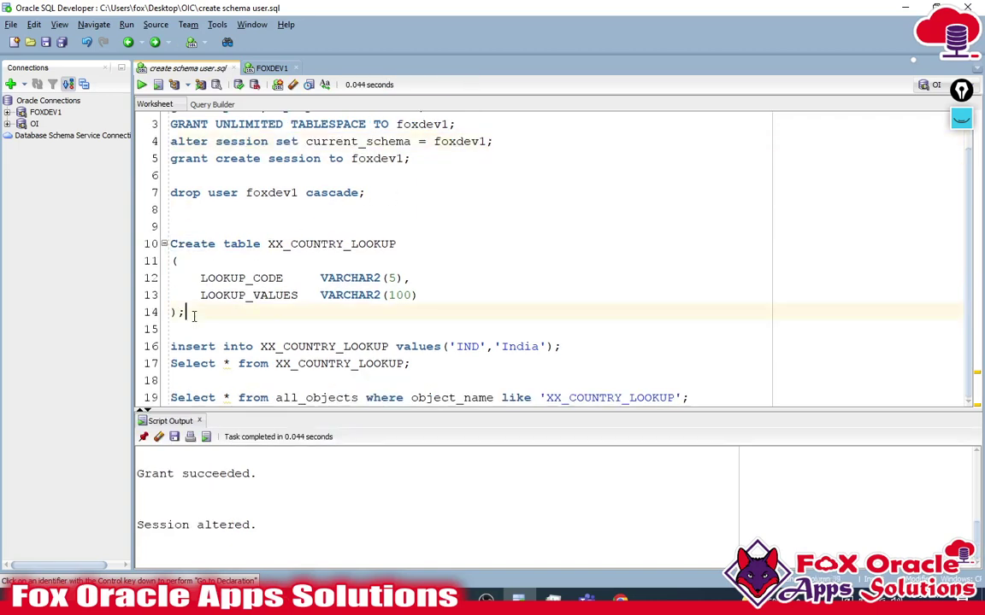
key(ctrl+Return)
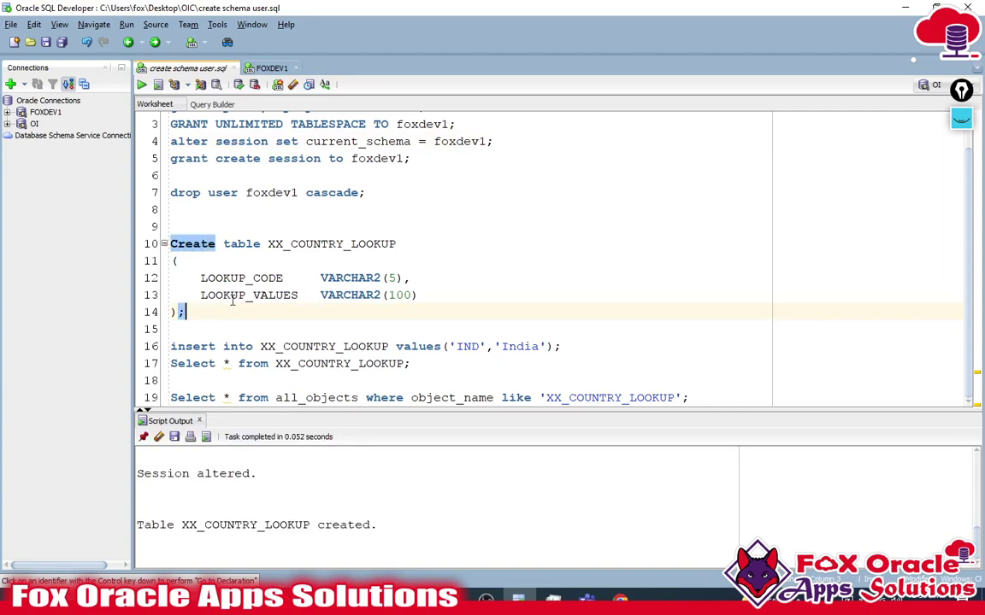
drag(191, 311, 170, 244)
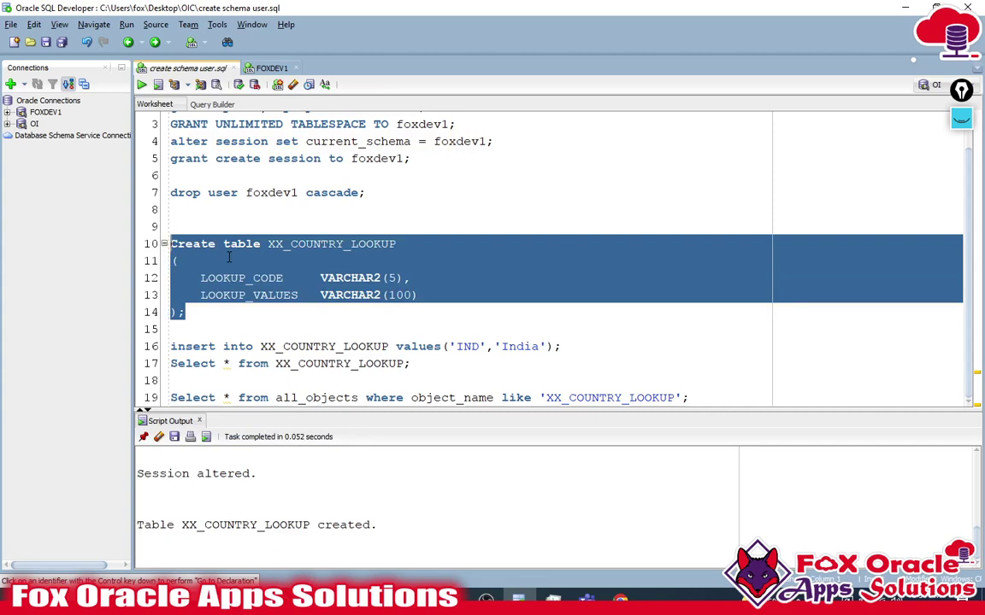
click(314, 244)
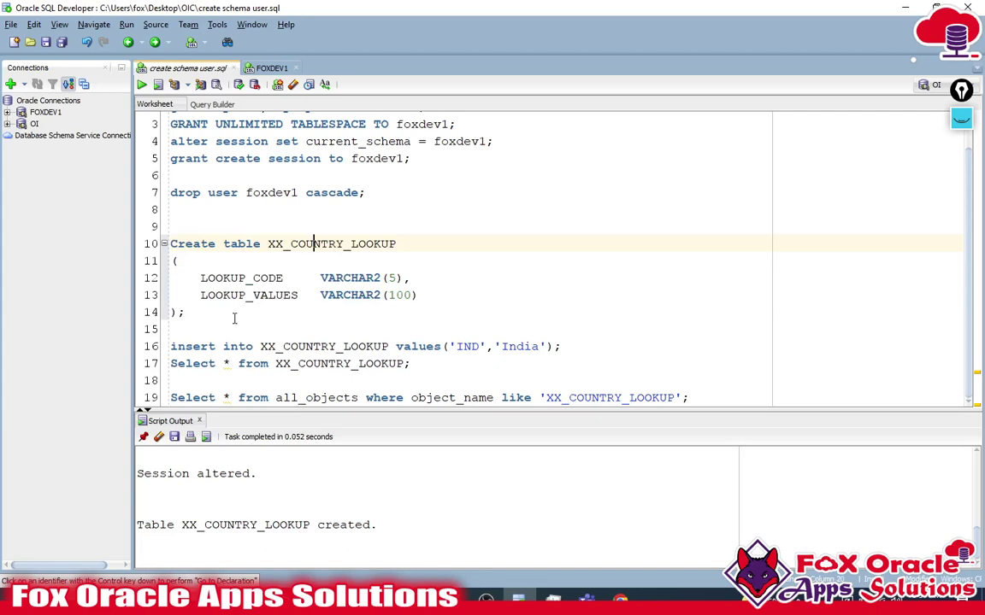
click(235, 316)
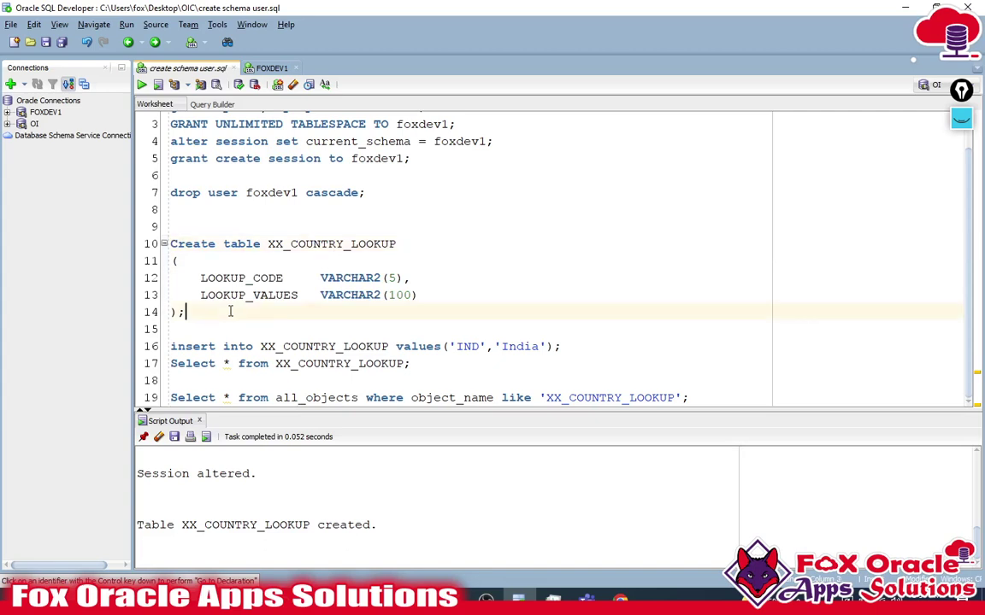
click(705, 398)
- Query all_objects to confirm XX_COUNTRY_LOOKUP exists, owned by FOXDEV1
key(ctrl+Return)
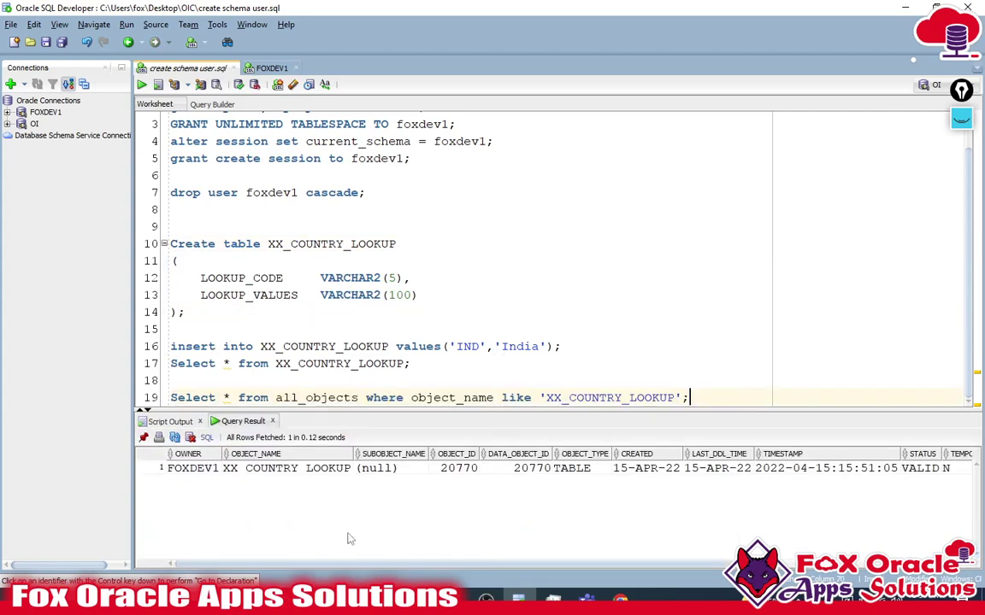
double_click(233, 475)
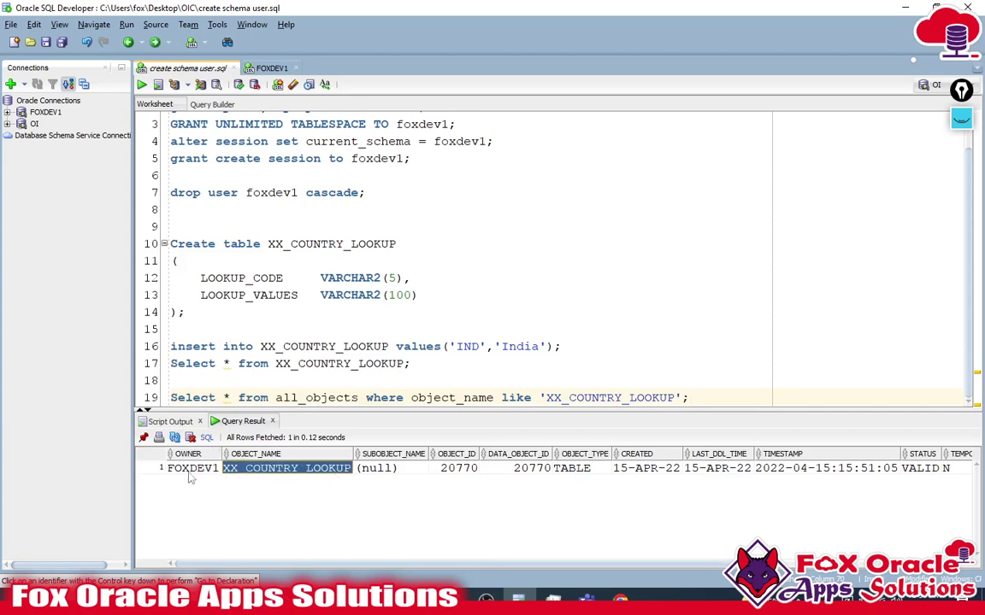
key(shift+Tab)
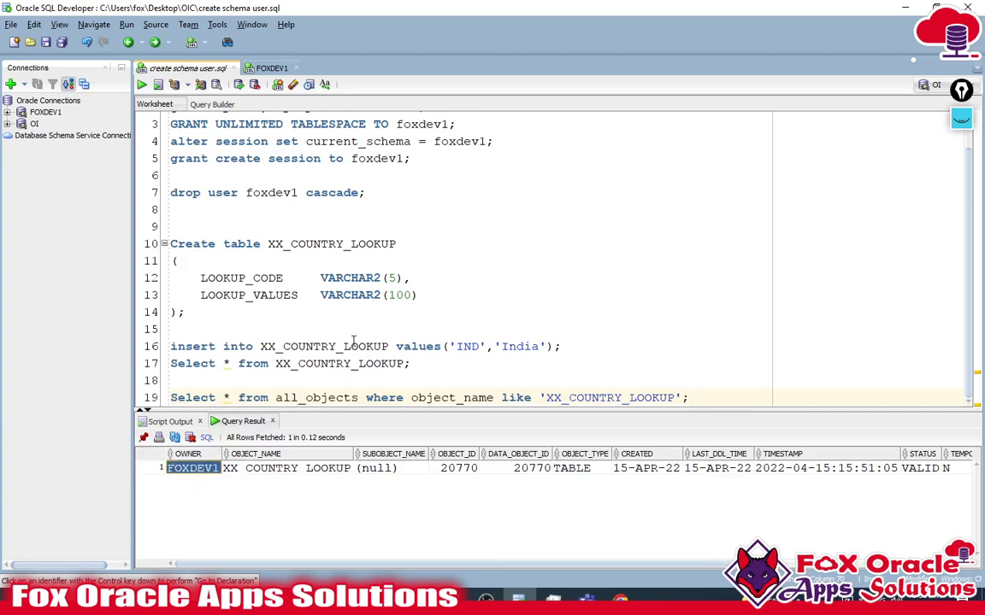
- Insert the ('IND','India') row and select it back from XX_COUNTRY_LOOKUP
click(568, 343)
key(ctrl+Return)
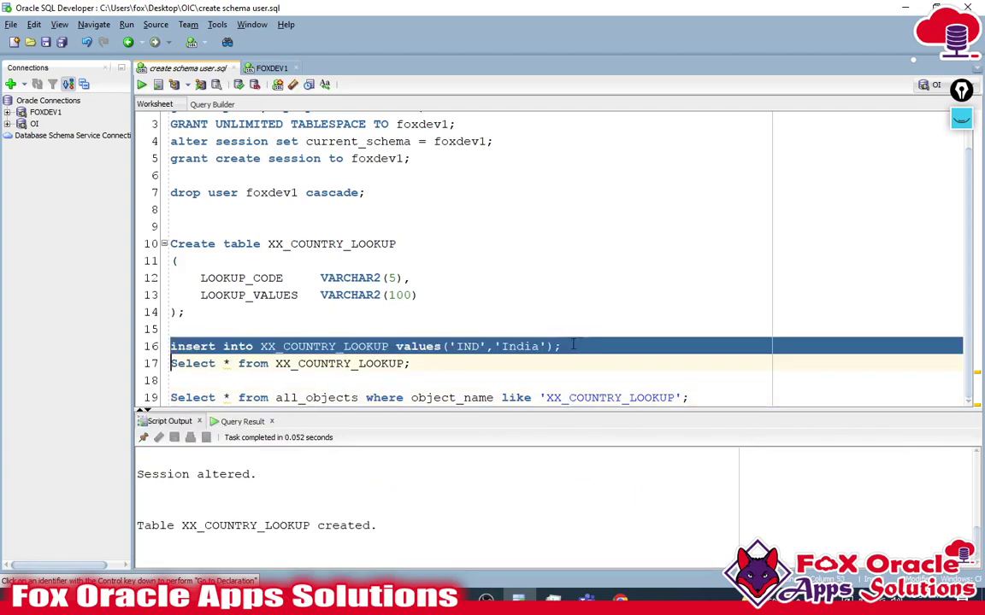
click(426, 361)
key(ctrl+Return)
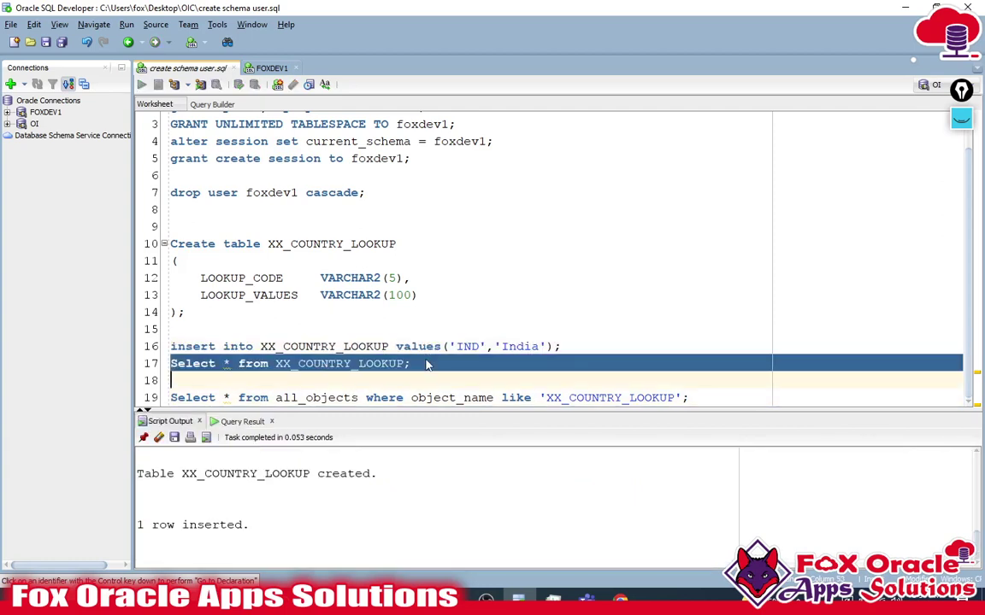
click(195, 469)
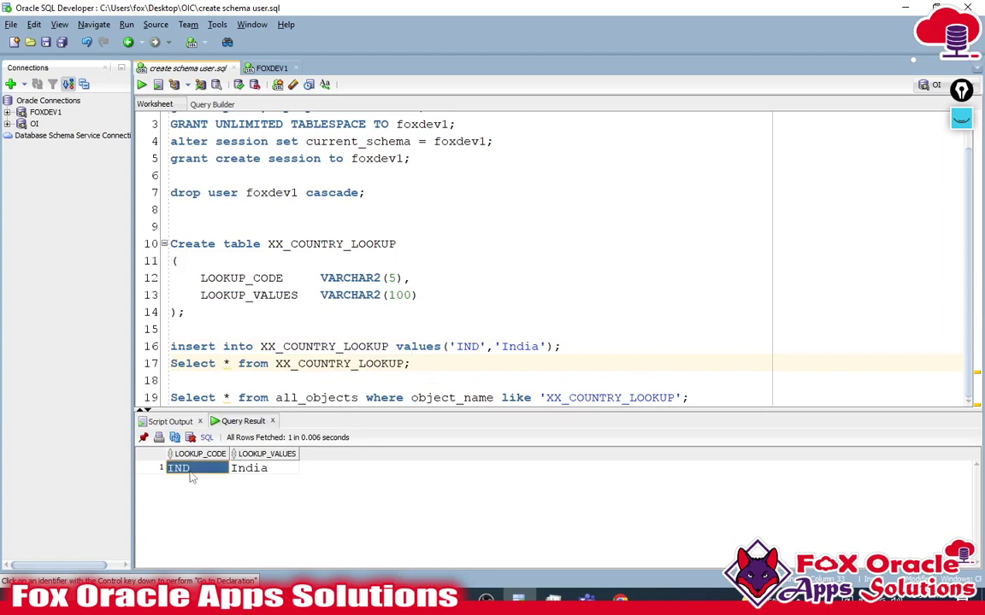
click(272, 468)
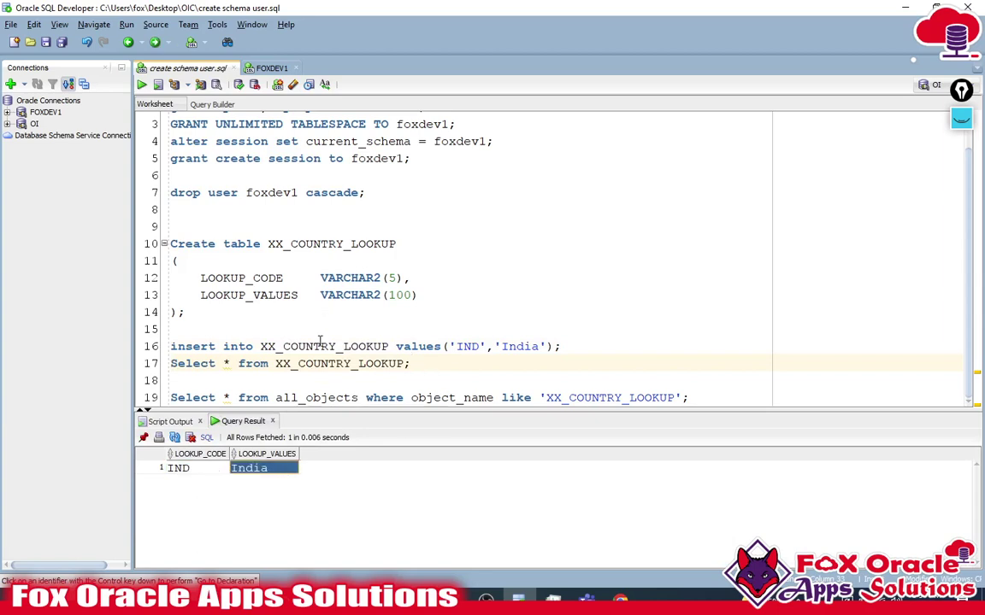
- Add a blank line after the insert statement in the script
key(Up)
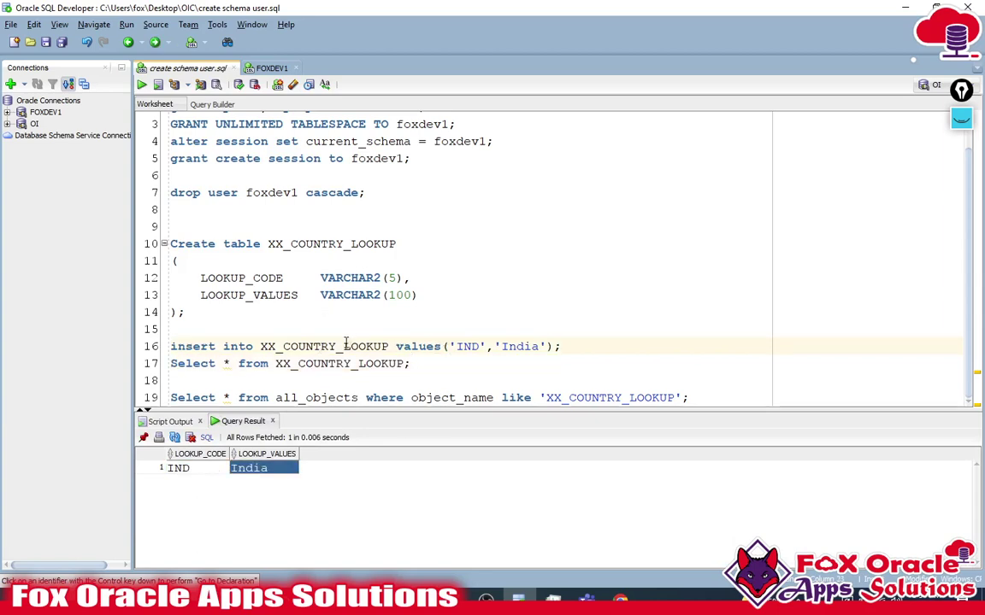
click(343, 347)
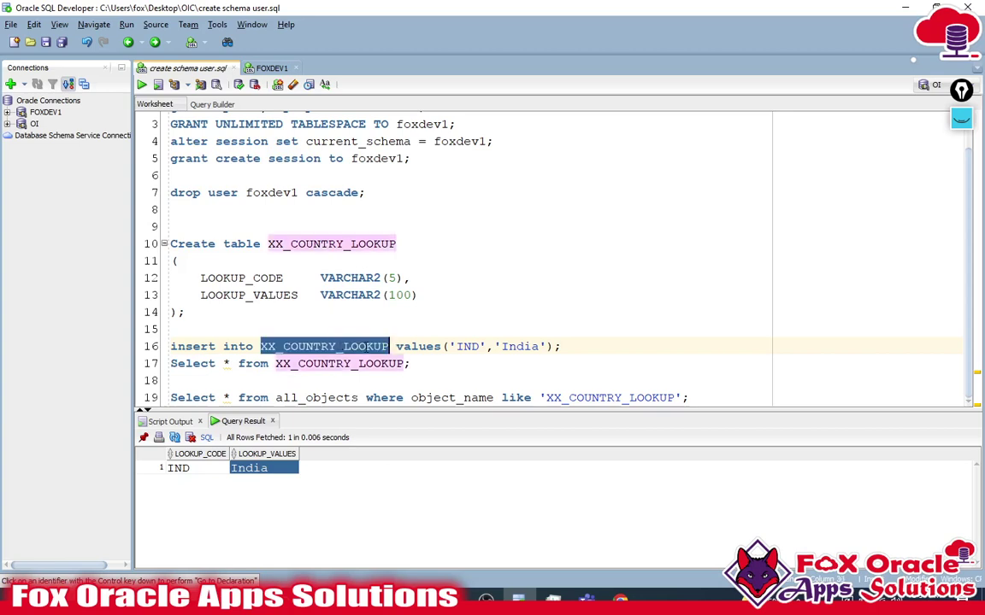
click(575, 346)
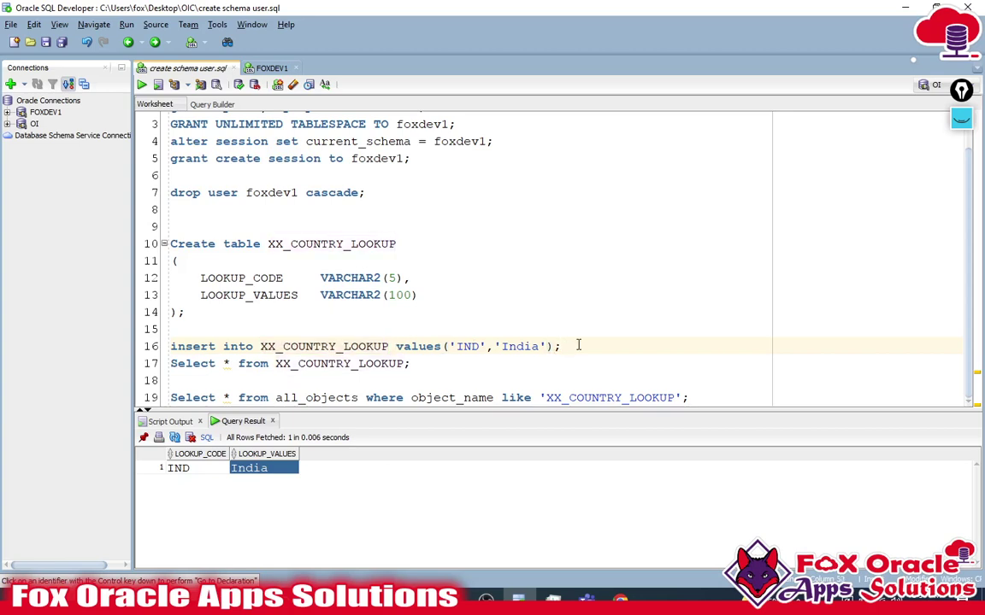
key(Return)
scroll(573, 346, down, 1)
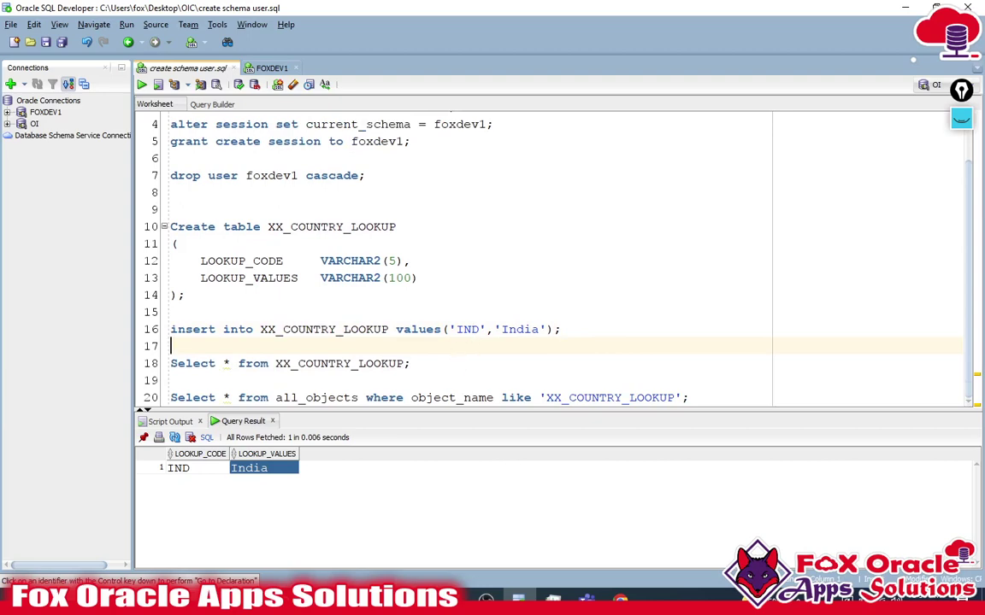
key(alt+Tab)
- Go to Integrations > Agents through the navigation menu
click(26, 87)
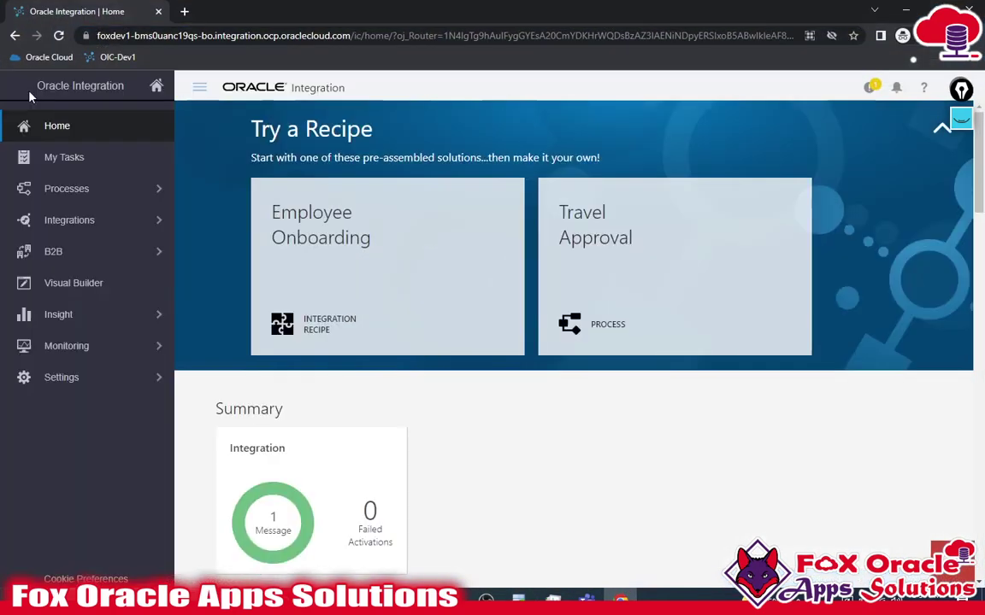
click(107, 227)
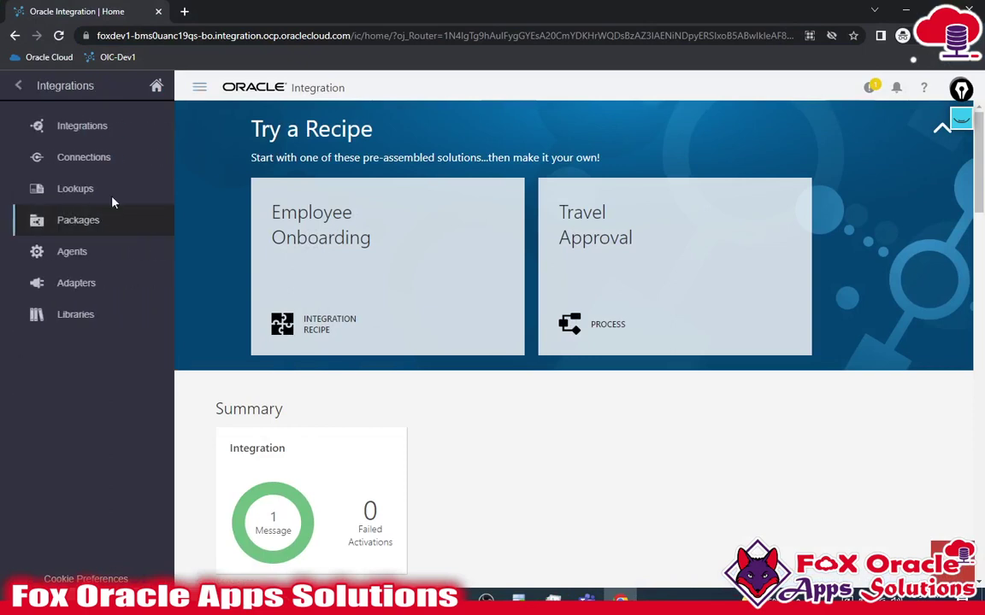
click(96, 258)
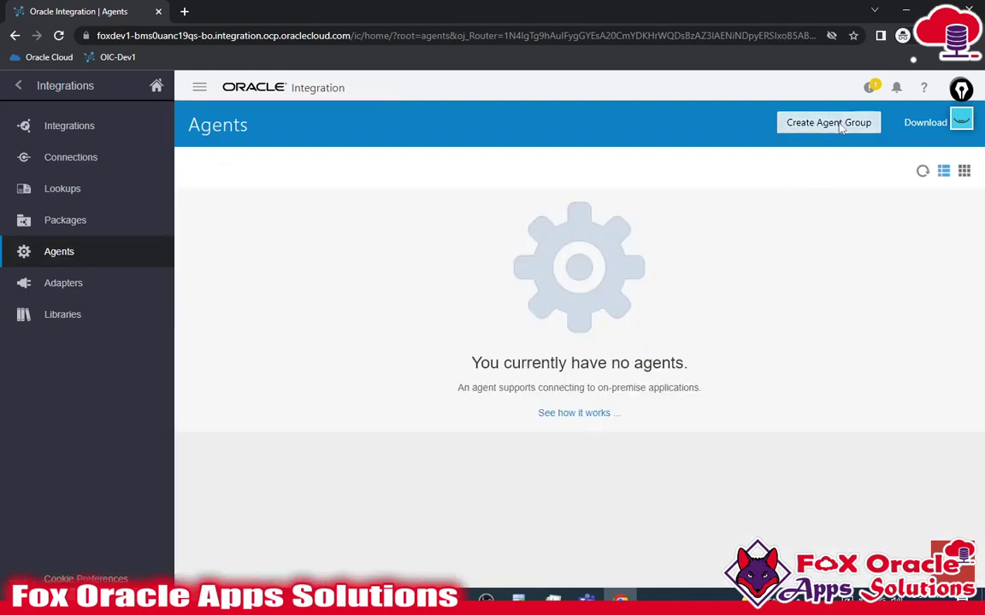
- Create agent group 'Fox DB Agent 02', keeping the identifier FOX_DB_AGENT_02
click(829, 124)
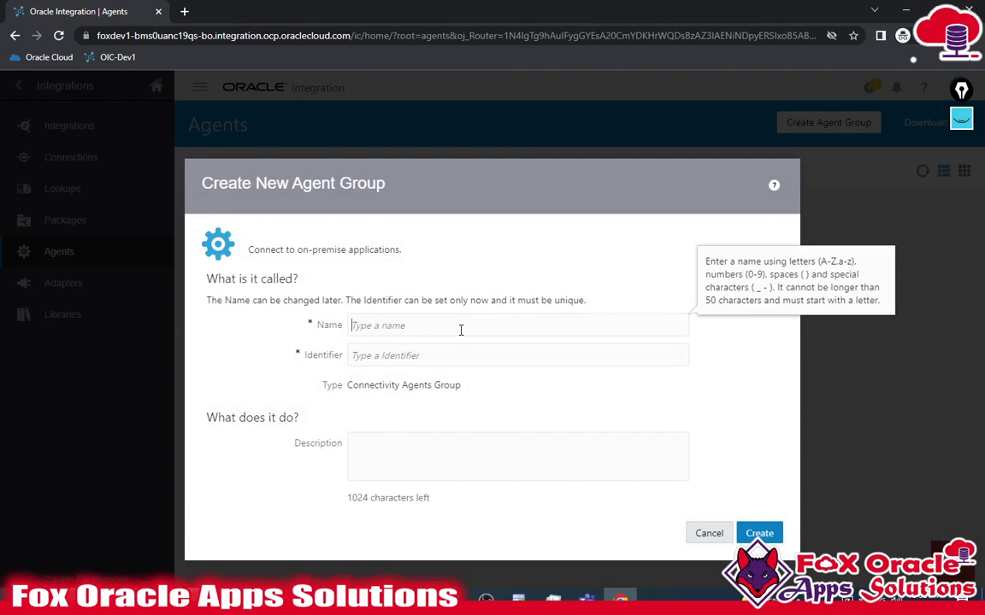
text(Fo)
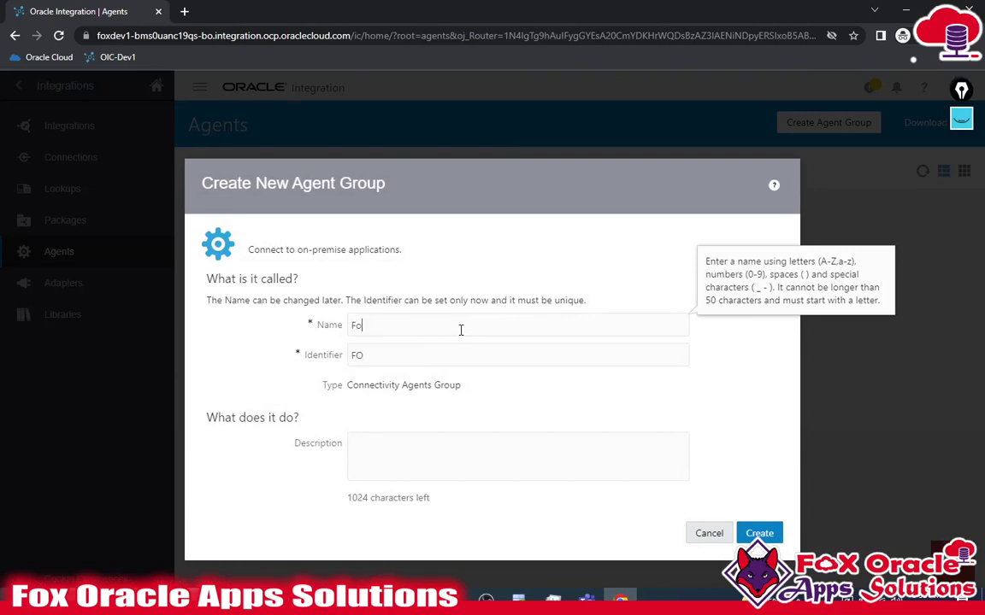
text(x DB Agent 02)
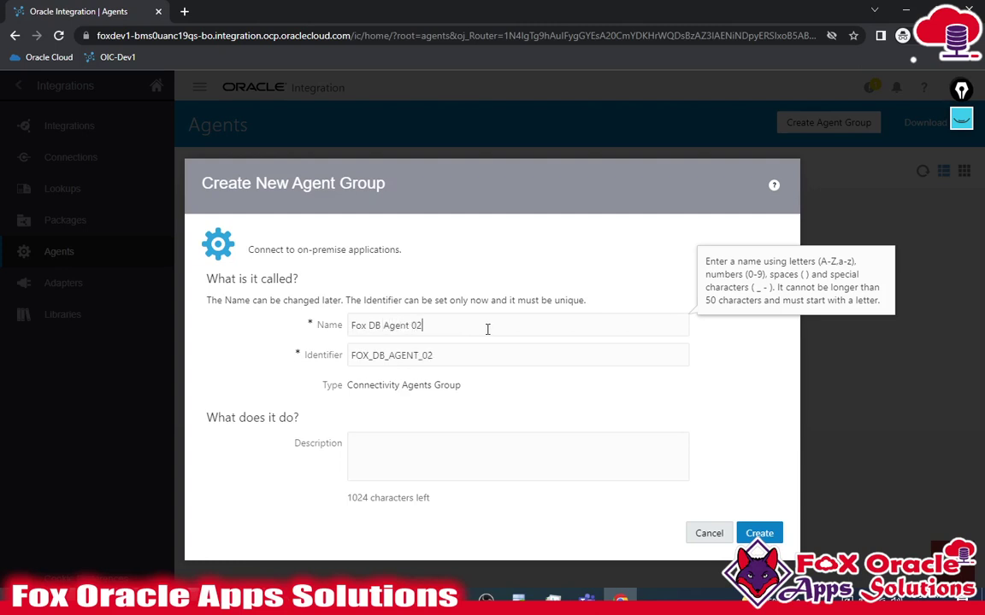
click(470, 359)
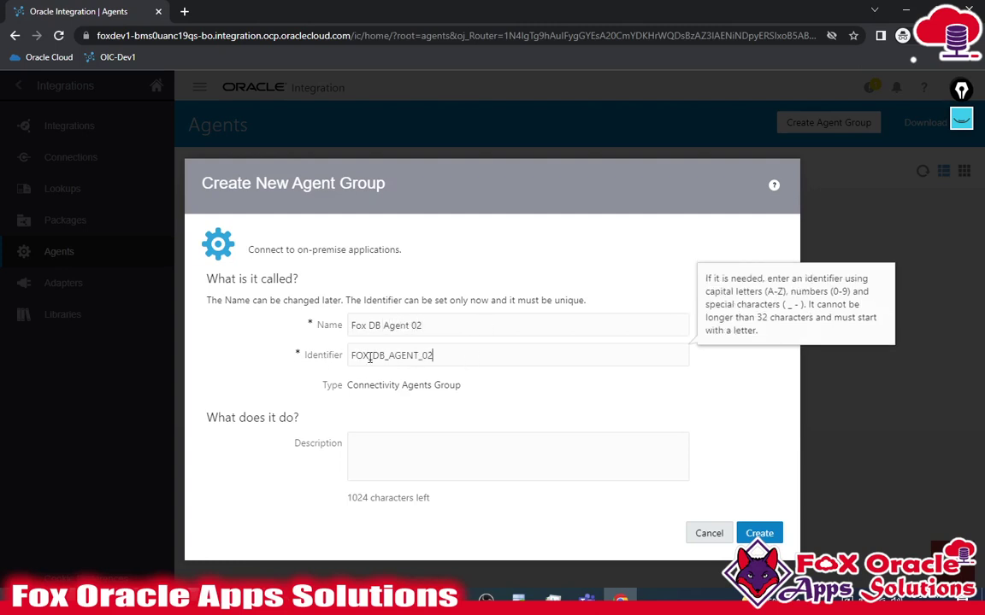
drag(471, 359, 303, 354)
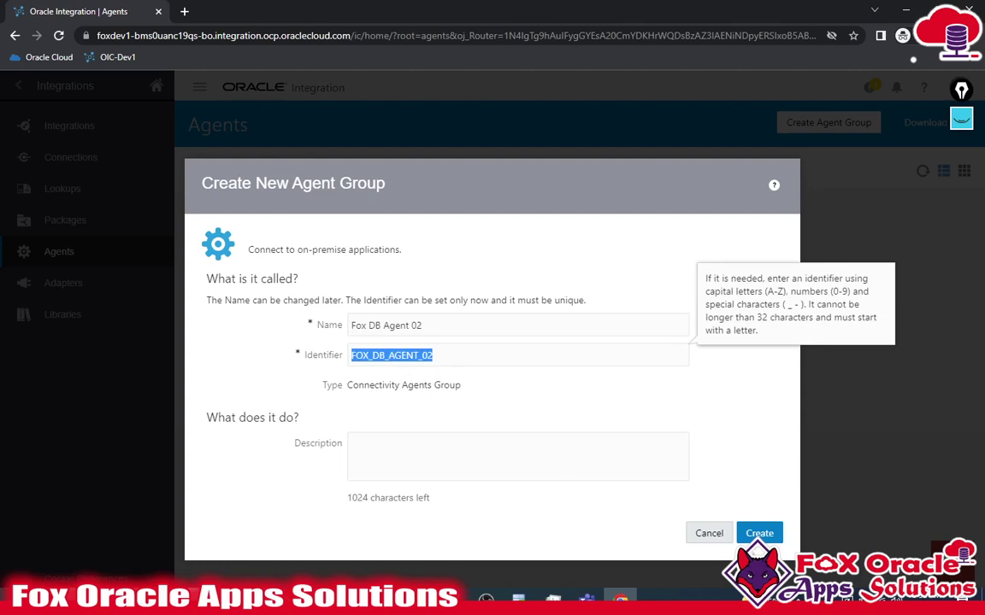
click(758, 534)
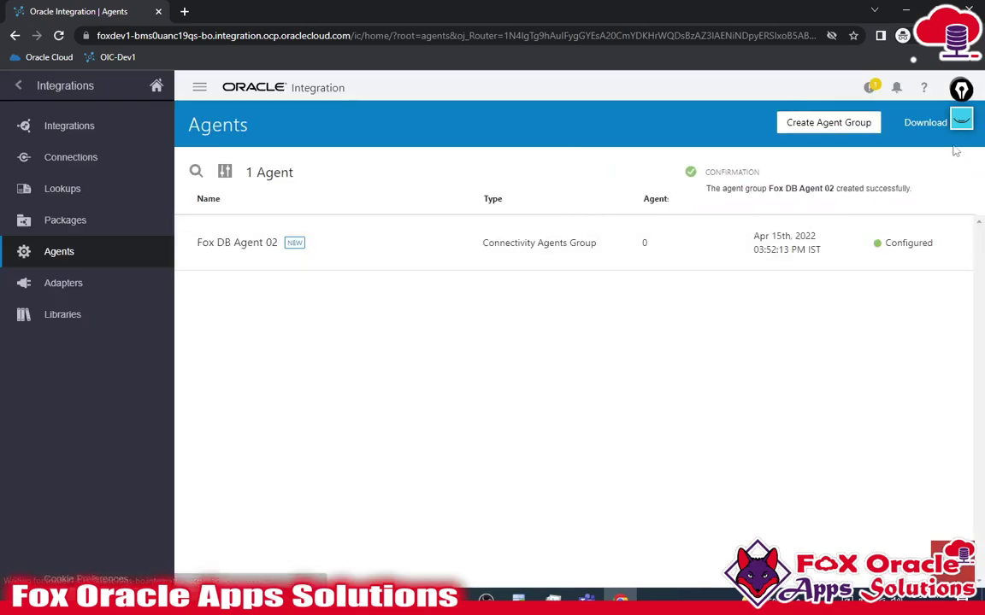
- Download the Connectivity Agent installer zip and show it in its folder
click(935, 124)
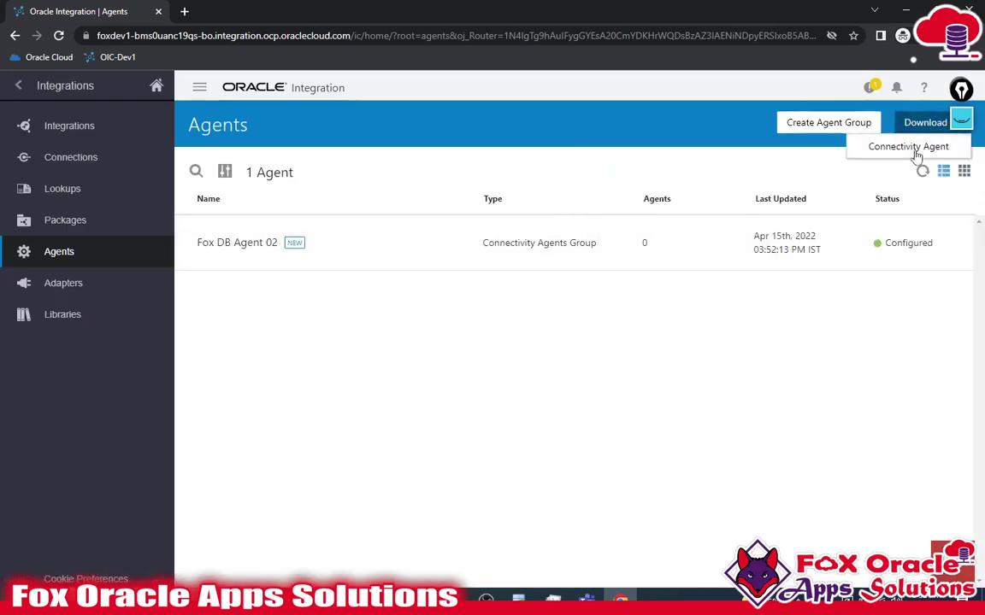
click(859, 149)
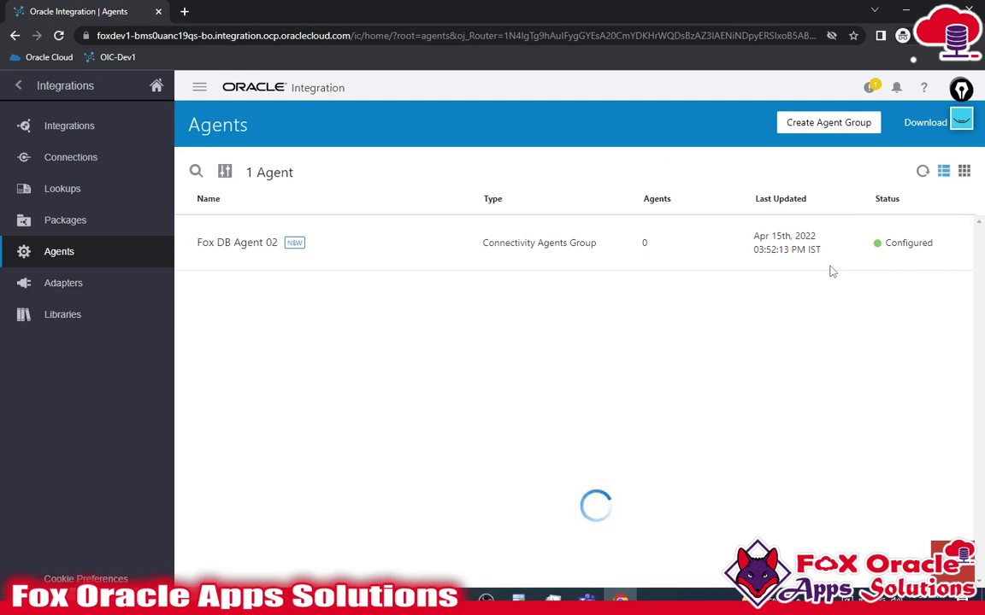
click(518, 599)
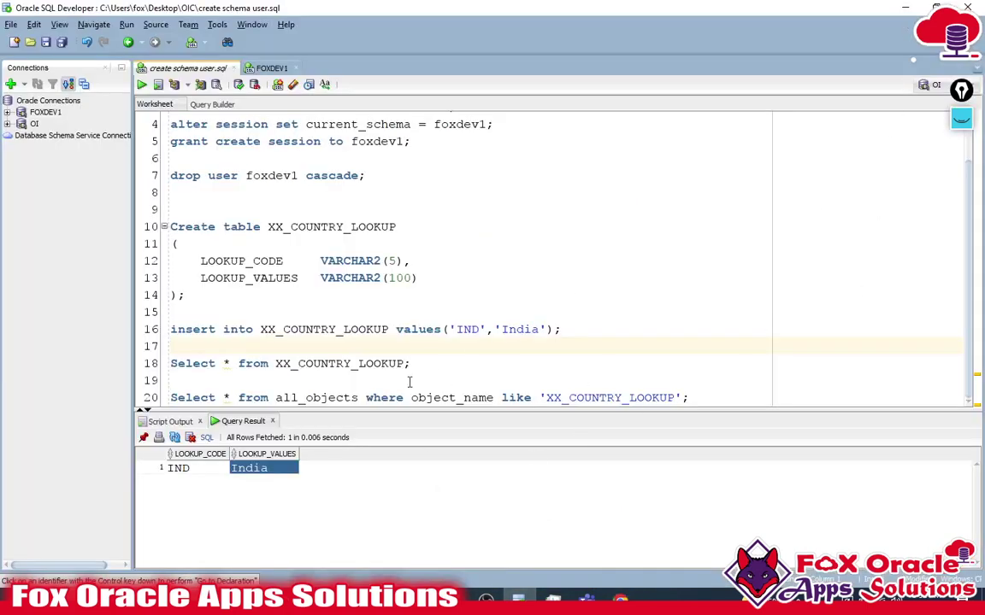
key(alt+Tab)
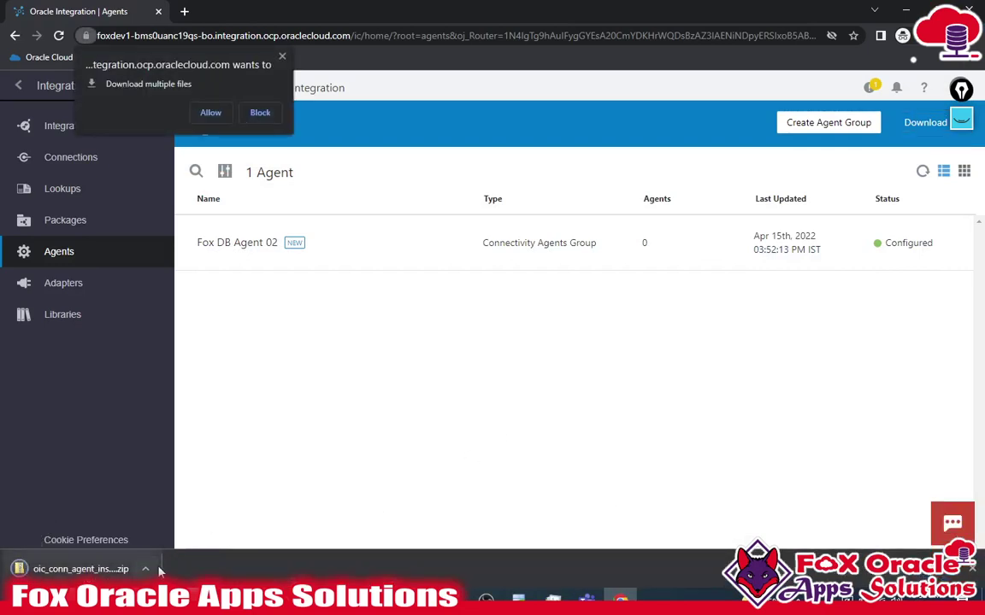
right_click(107, 577)
click(128, 483)
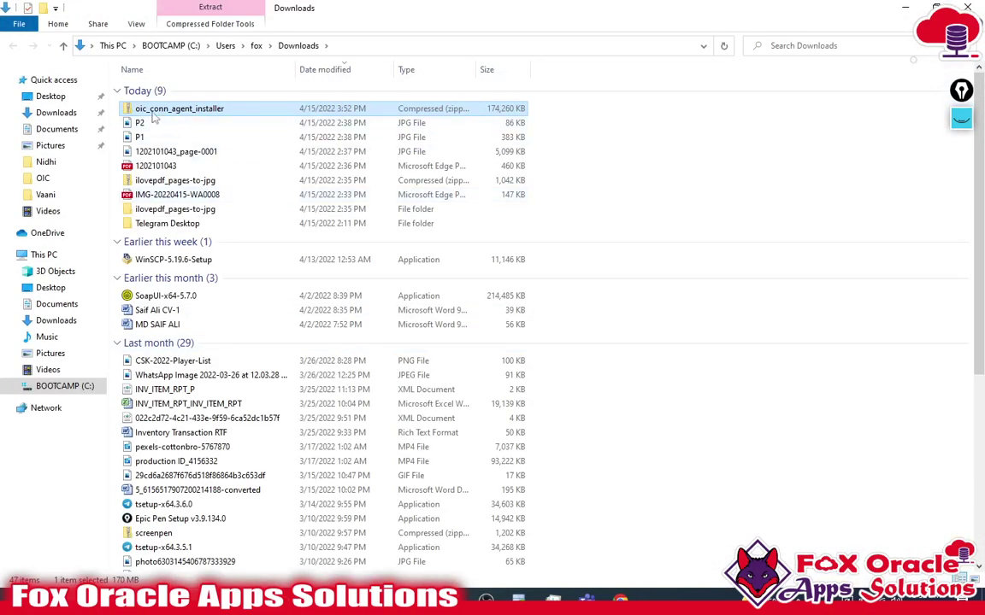
- Extract the oic_conn_agent_installer zip and load InstallerProfile.cfg into Notepad++
right_click(217, 111)
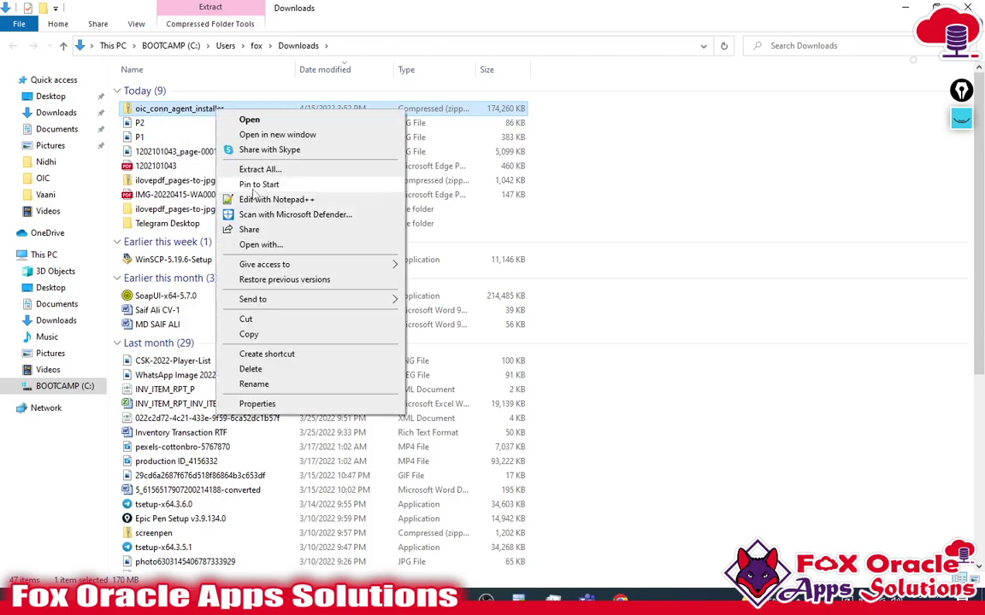
click(292, 171)
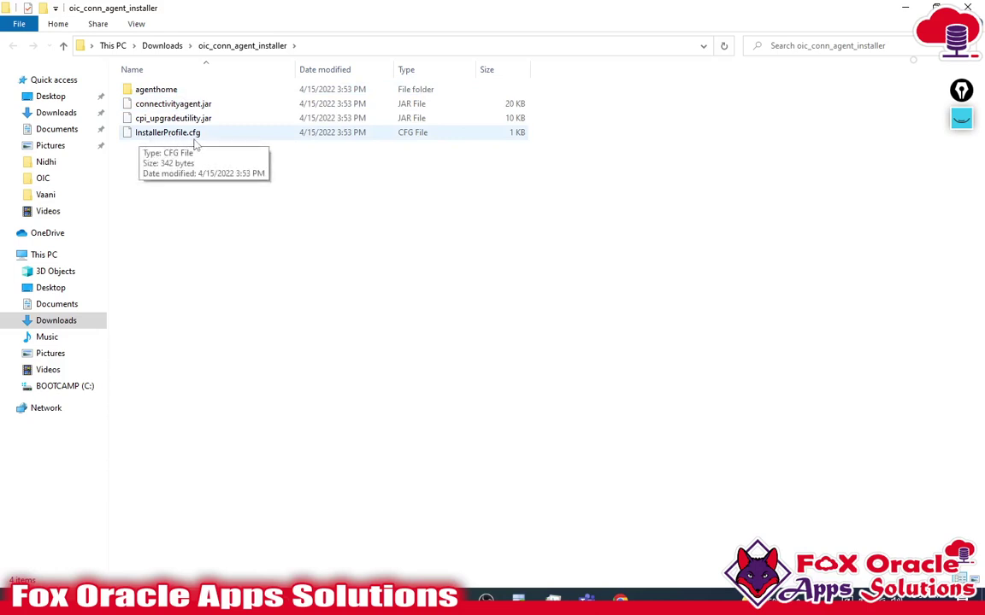
drag(175, 131, 488, 209)
click(279, 119)
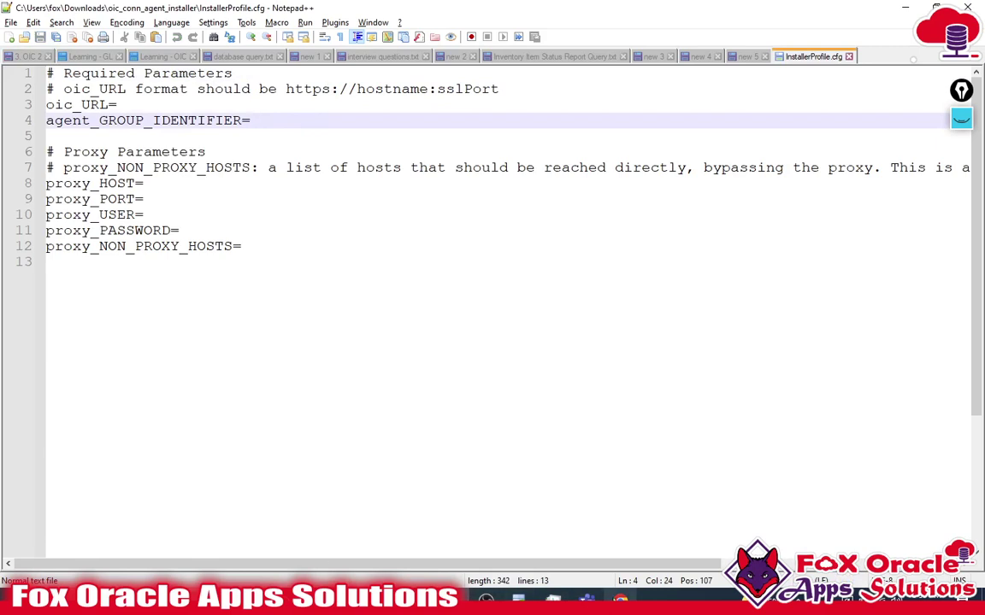
- Copy FOX_DB_AGENT_02 from the agent group details into agent_GROUP_IDENTIFIER
key(alt+Tab)
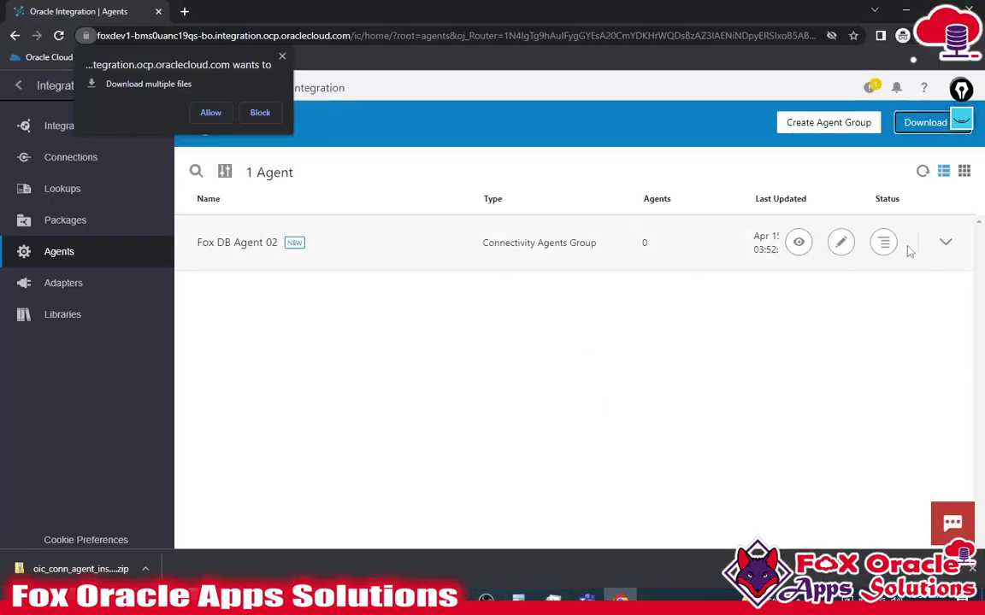
click(946, 242)
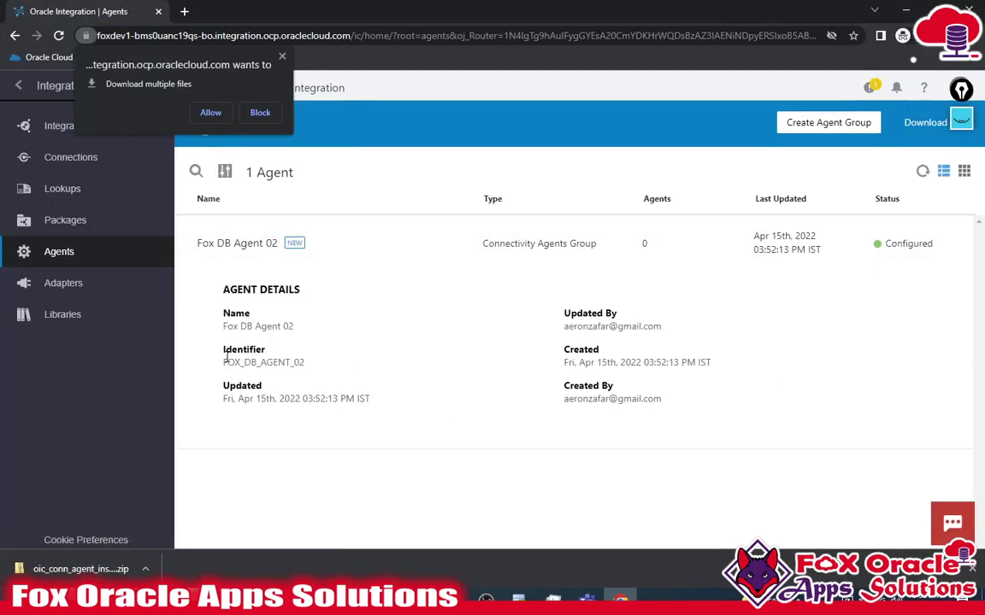
drag(224, 363, 311, 369)
key(ctrl+c)
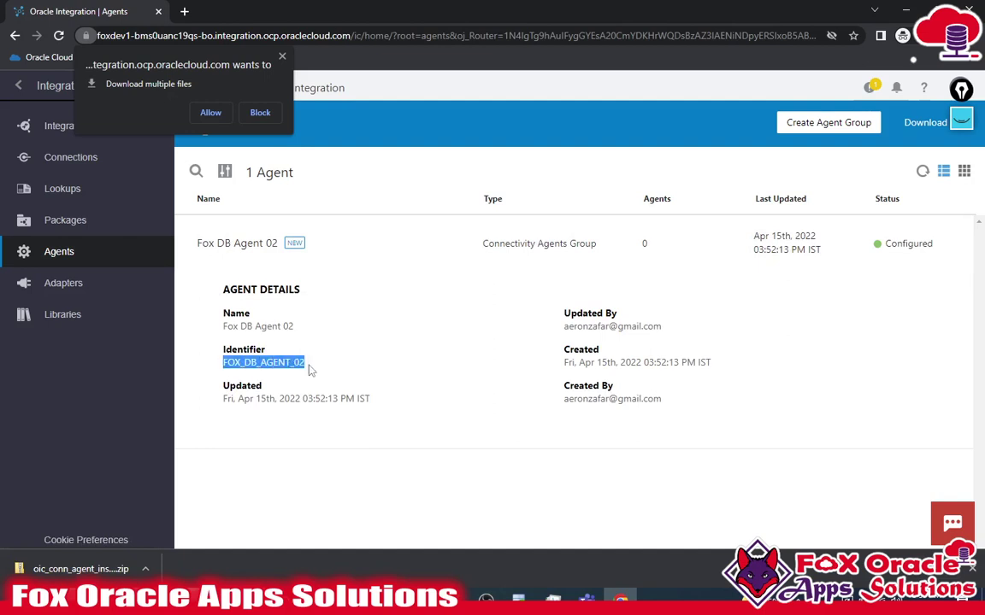
key(alt+Tab)
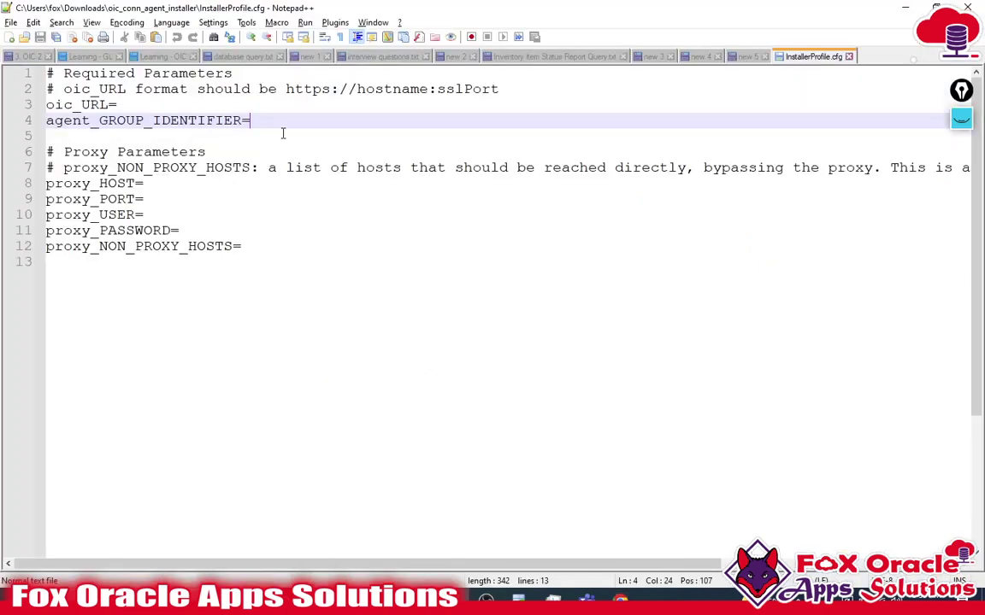
key(ctrl+v)
- Review the blank oic_URL entry and the proxy parameter lines in InstallerProfile.cfg
click(97, 104)
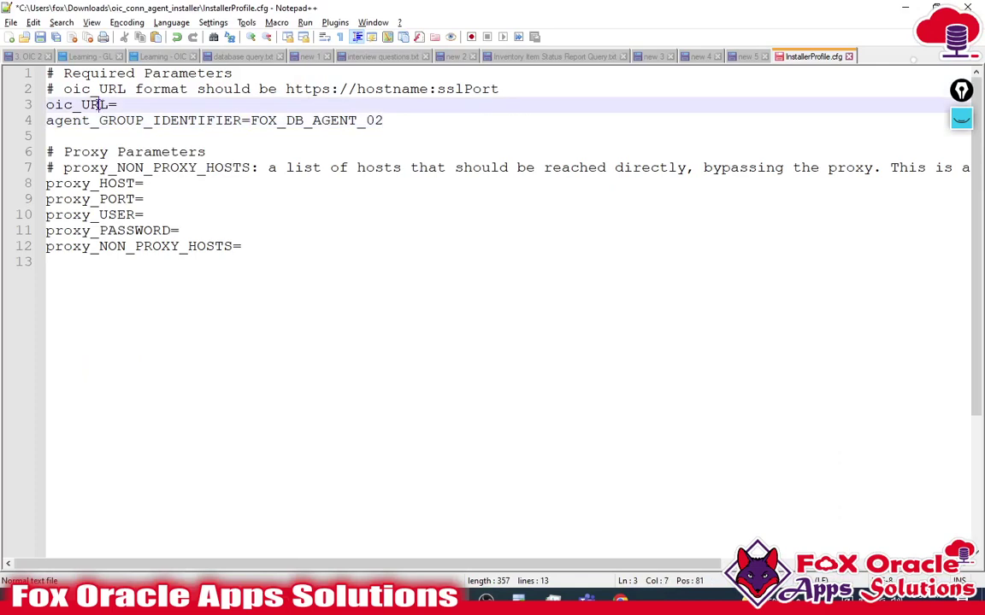
double_click(88, 104)
drag(244, 246, 37, 192)
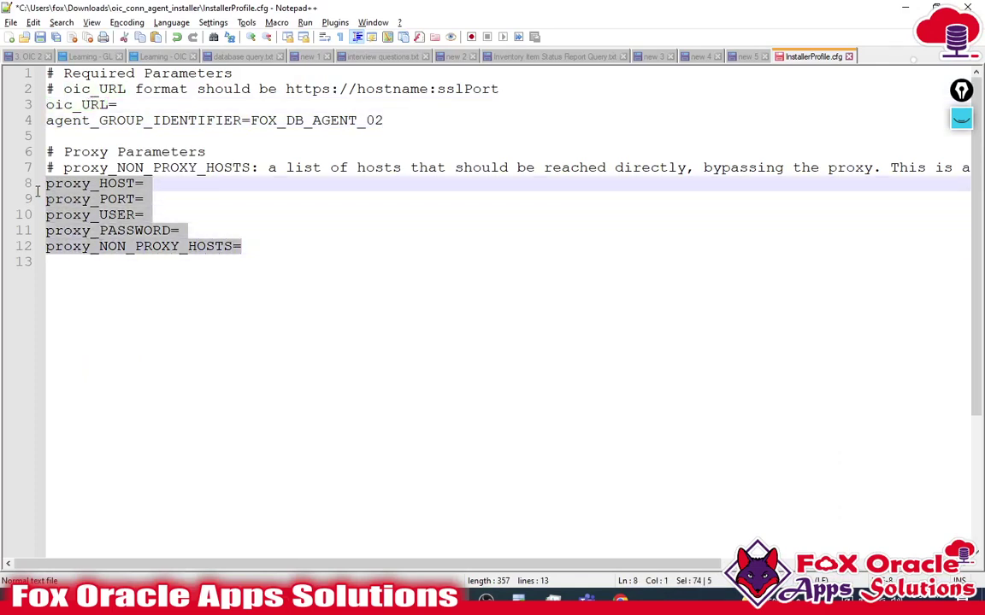
click(214, 246)
key(Up)
key(Up)
key(Up)
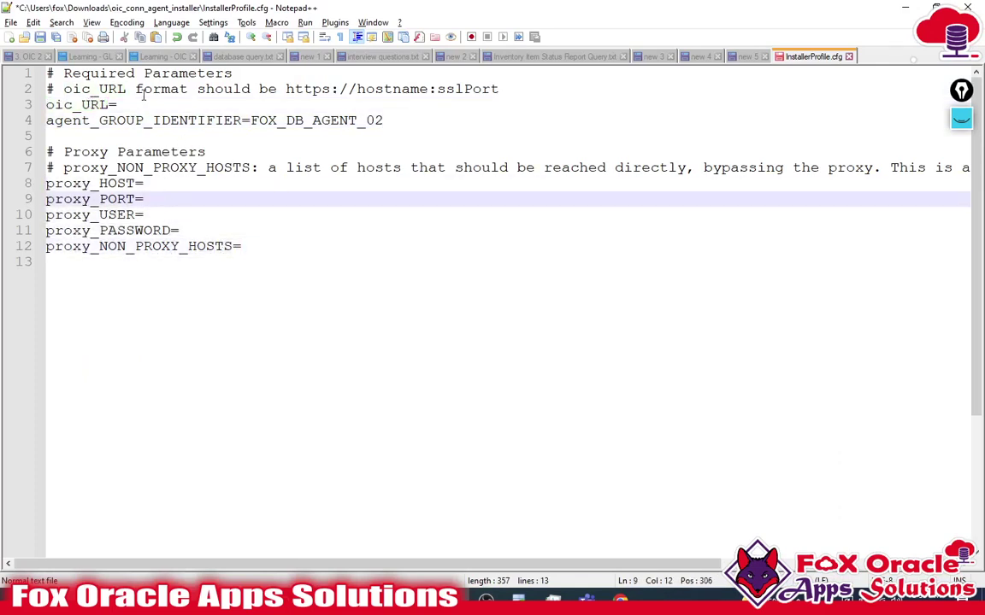
double_click(85, 105)
click(126, 103)
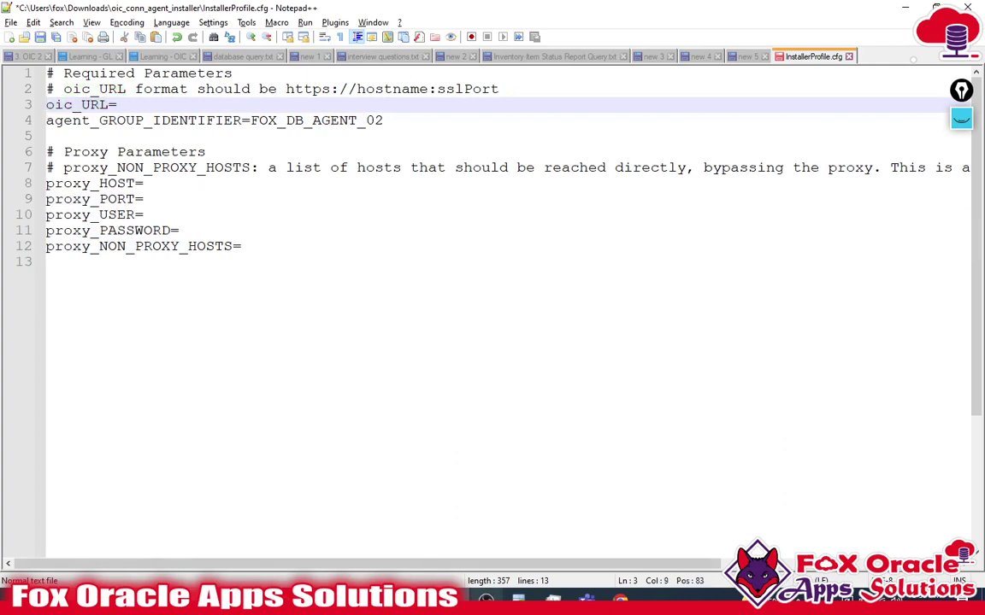
key(alt+Tab)
- Copy the instance host URL from Chrome and paste it after oic_URL= in InstallerProfile.cfg
click(165, 36)
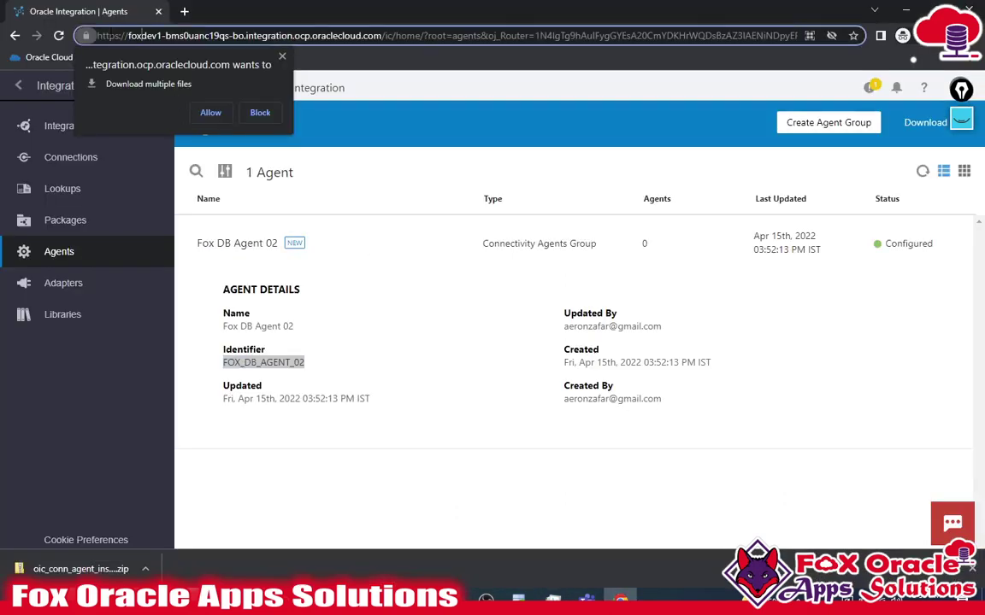
drag(382, 35, 60, 28)
key(ctrl+c)
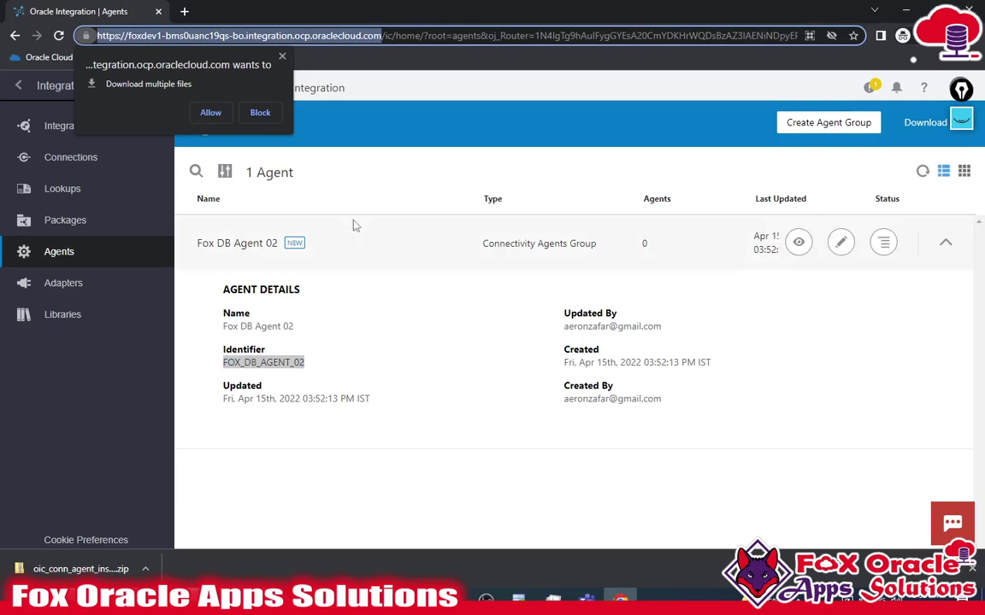
key(alt+Tab)
click(351, 120)
click(353, 105)
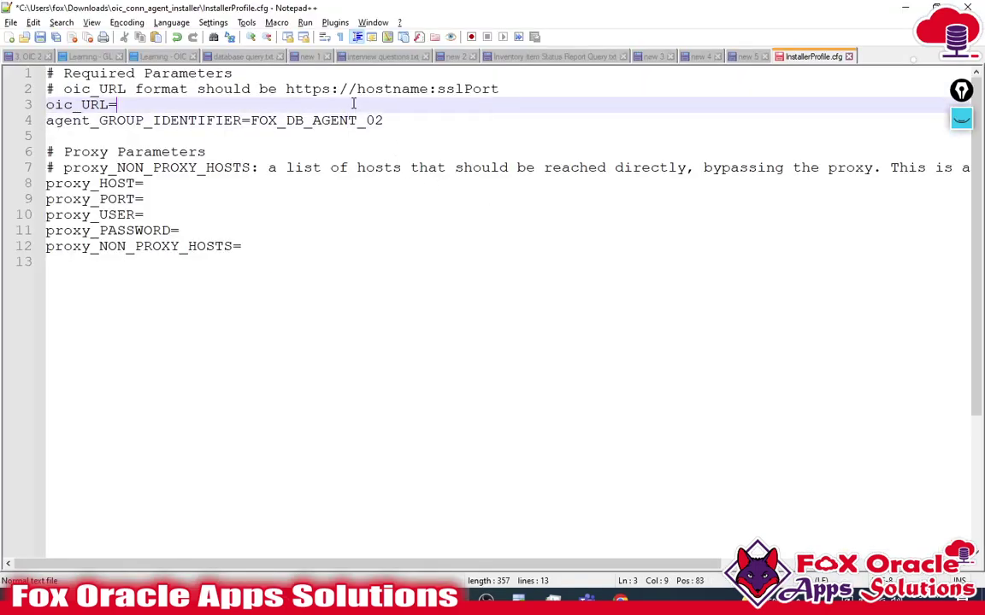
key(ctrl+v)
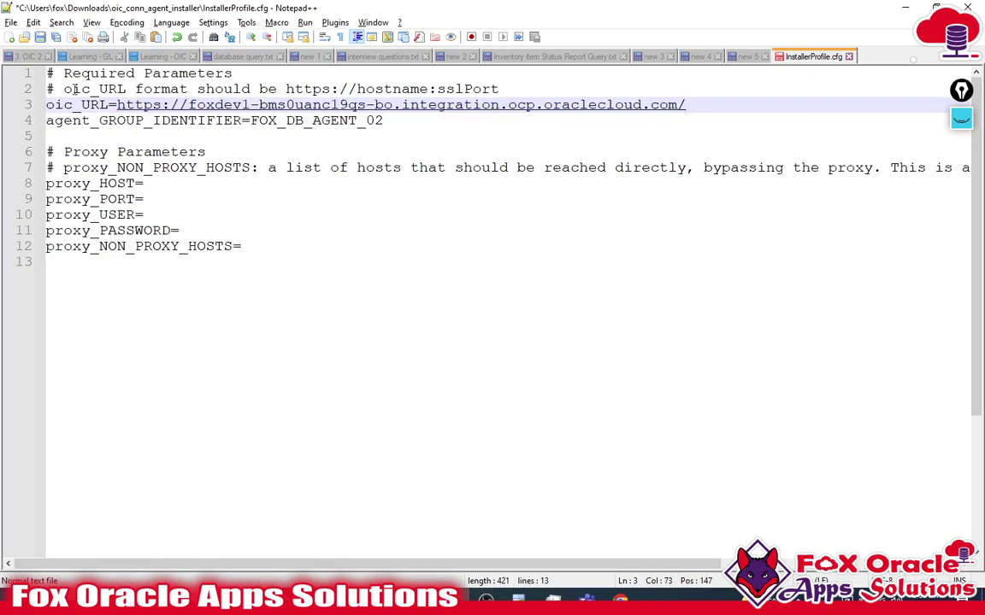
- Replace the URL's trailing slash with :443, following the hostname:sslPort format comment
click(80, 88)
drag(427, 88, 283, 84)
double_click(440, 89)
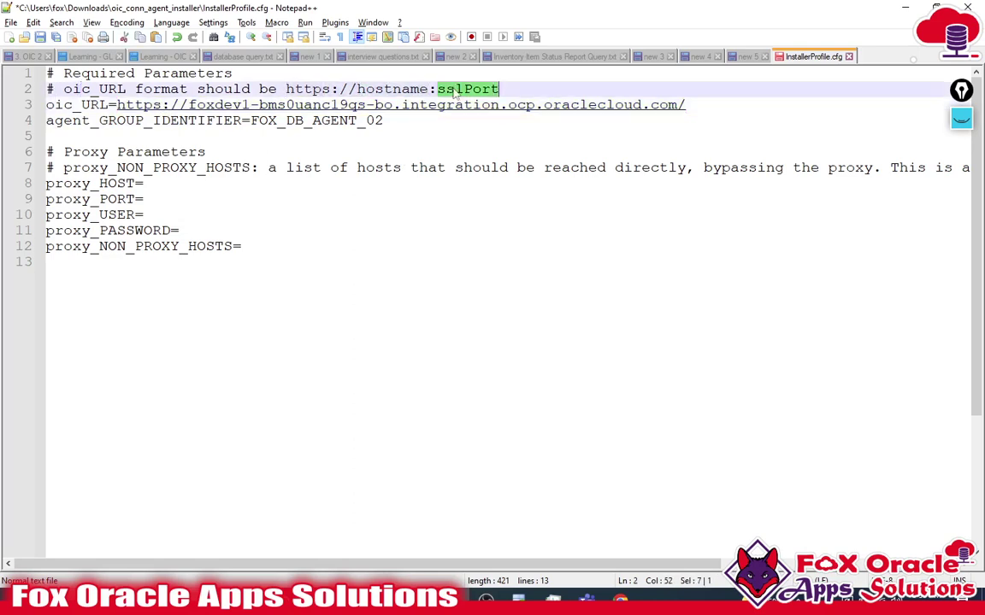
click(709, 105)
key(BackSpace)
key(Right)
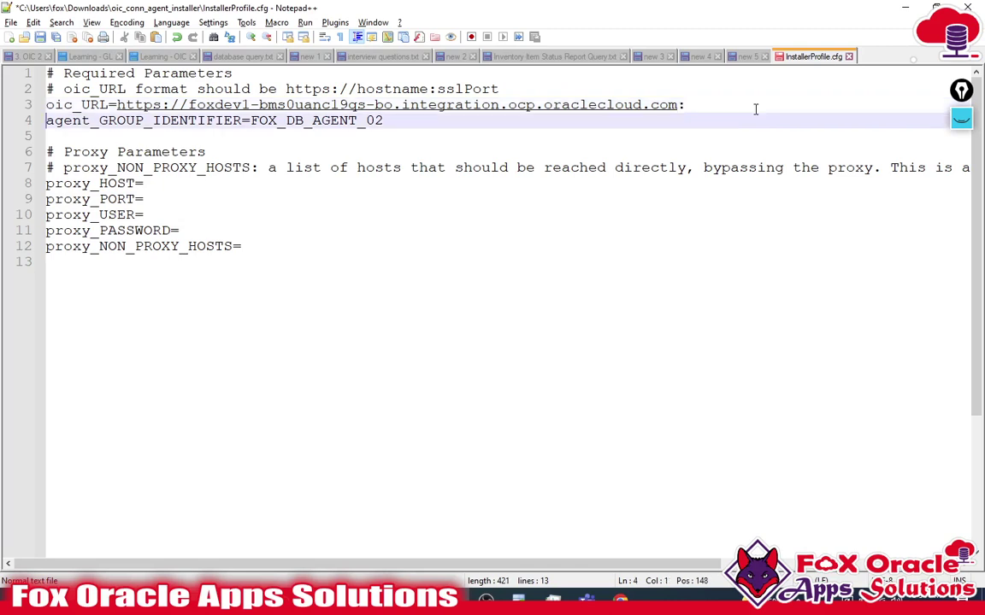
key(Left)
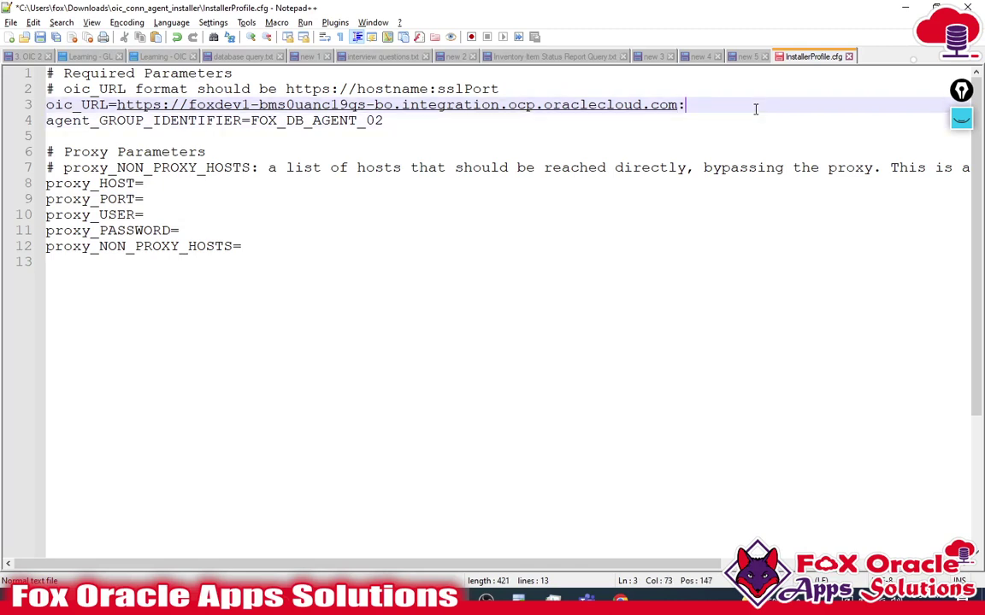
text(443)
double_click(468, 88)
click(708, 103)
- Look over the remaining config lines, including proxy_PASSWORD, and bring back the installer folder window
click(437, 133)
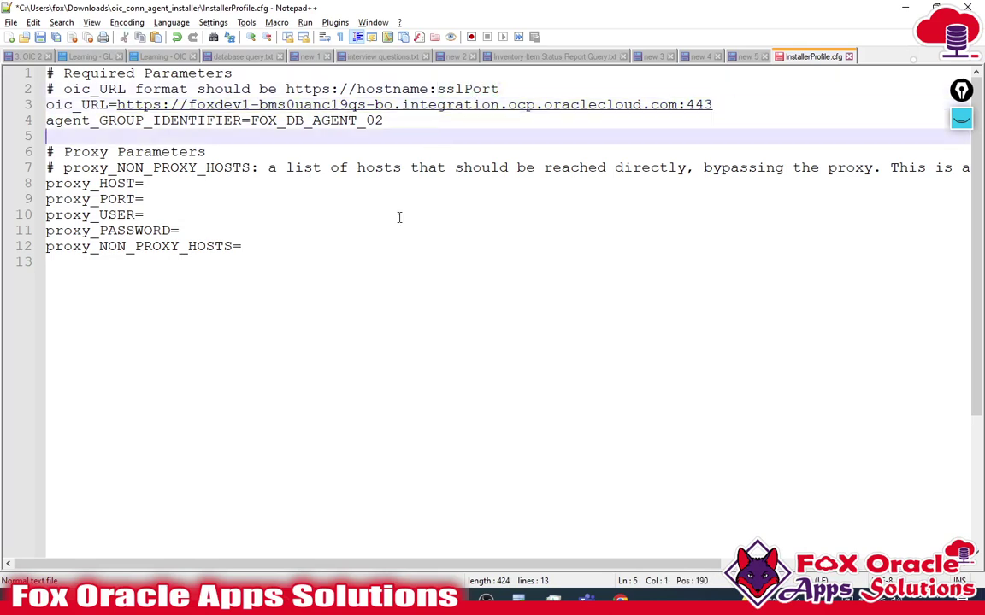
click(331, 347)
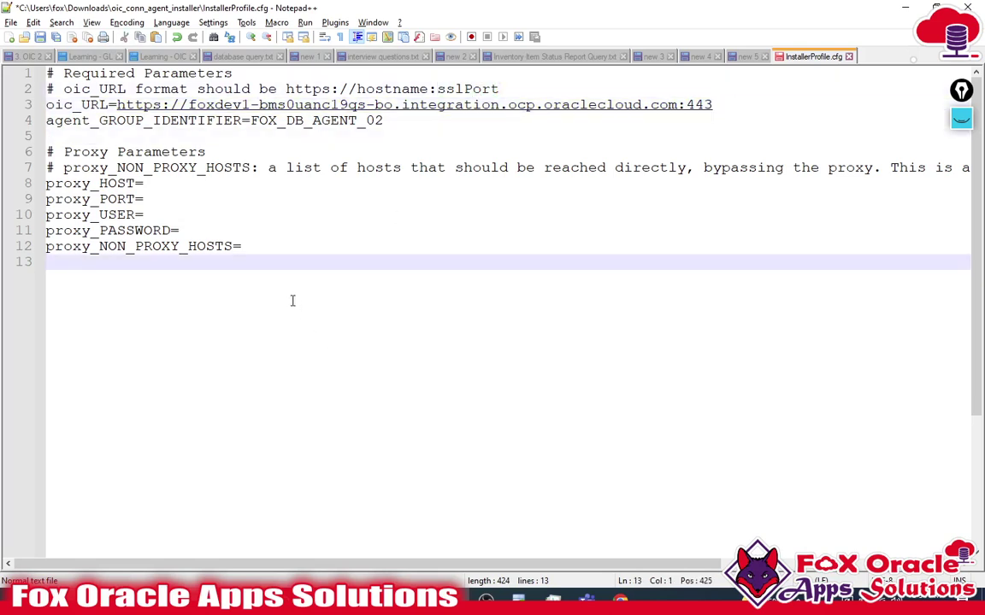
click(263, 237)
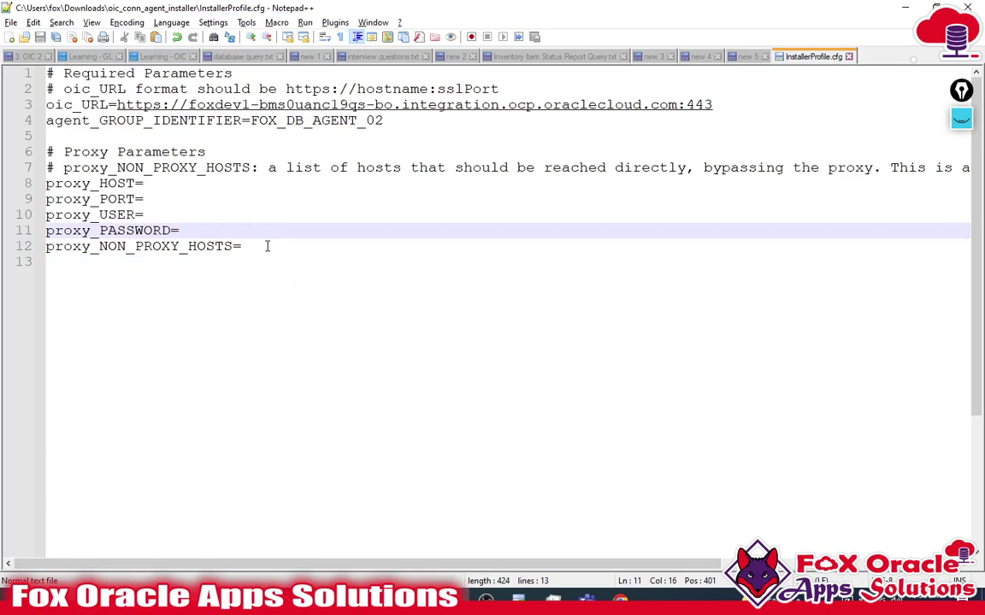
click(416, 515)
mouse_move(352, 602)
click(418, 513)
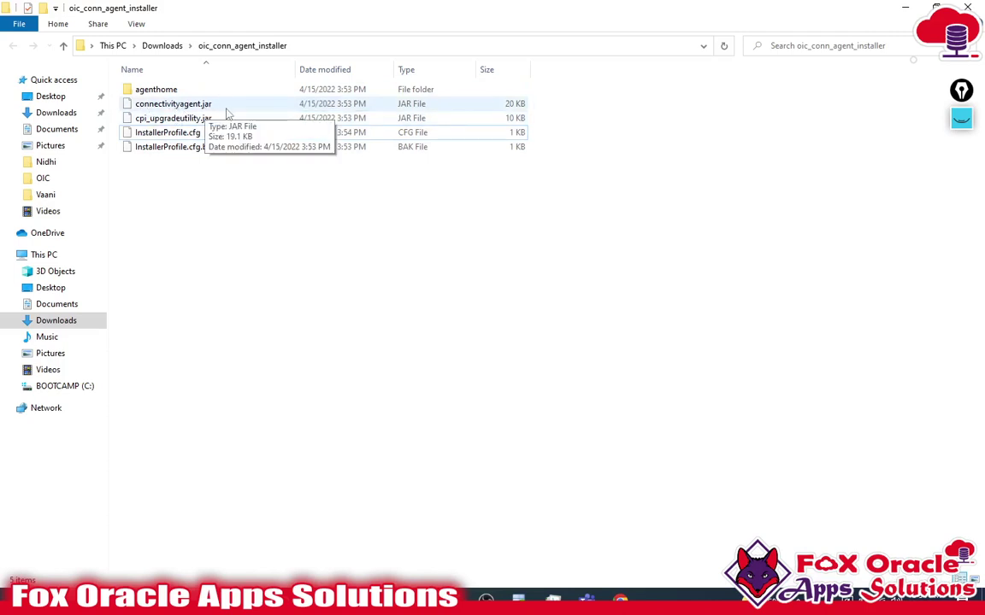
- Look inside the agenthome folder, then return to the extracted installer folder
double_click(156, 90)
click(242, 45)
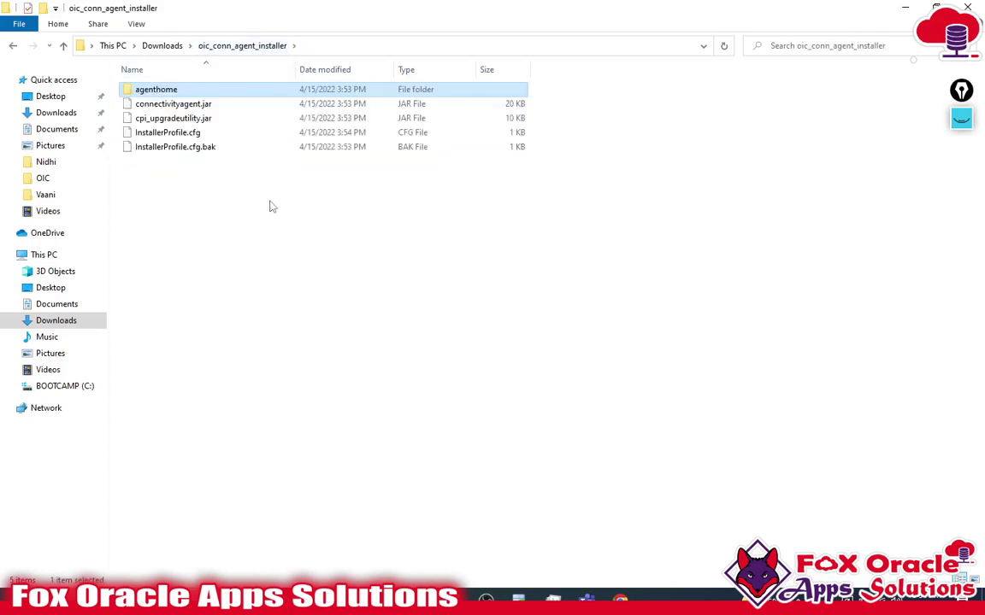
key(alt+Tab)
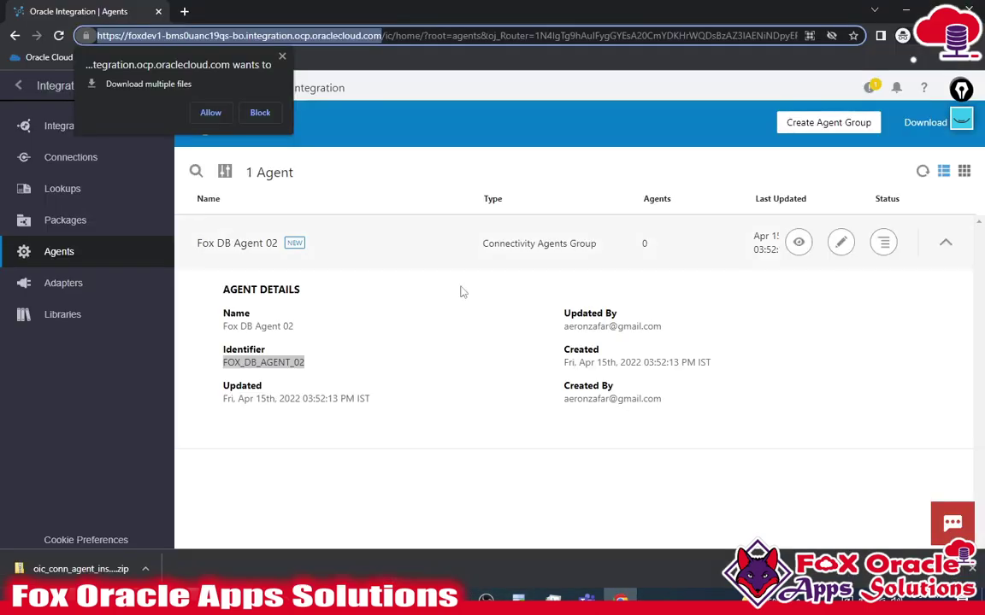
- Collapse Fox DB Agent 02, close the multiple-downloads prompt, and confirm its 0 agent count
click(945, 243)
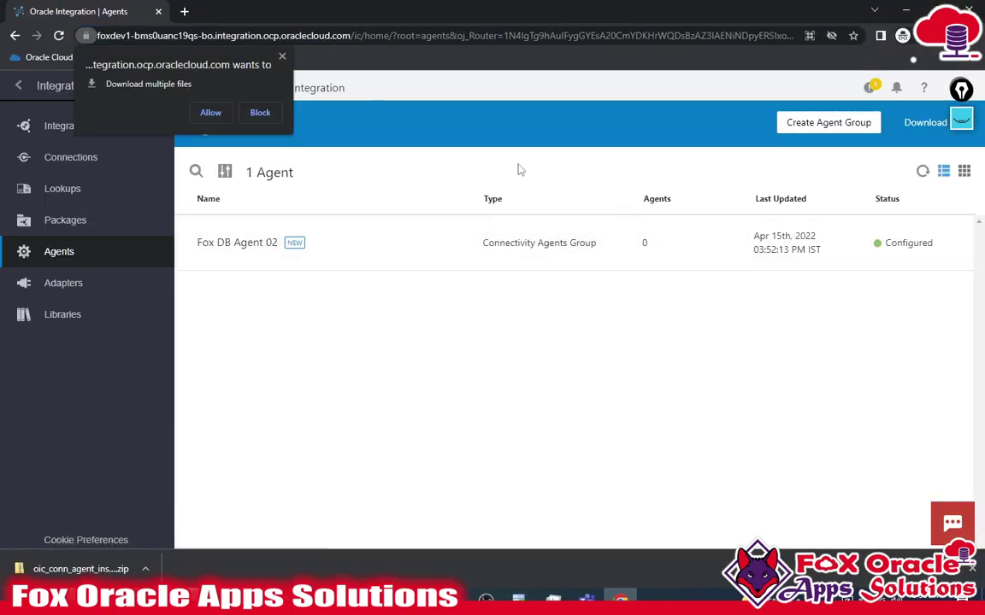
click(282, 57)
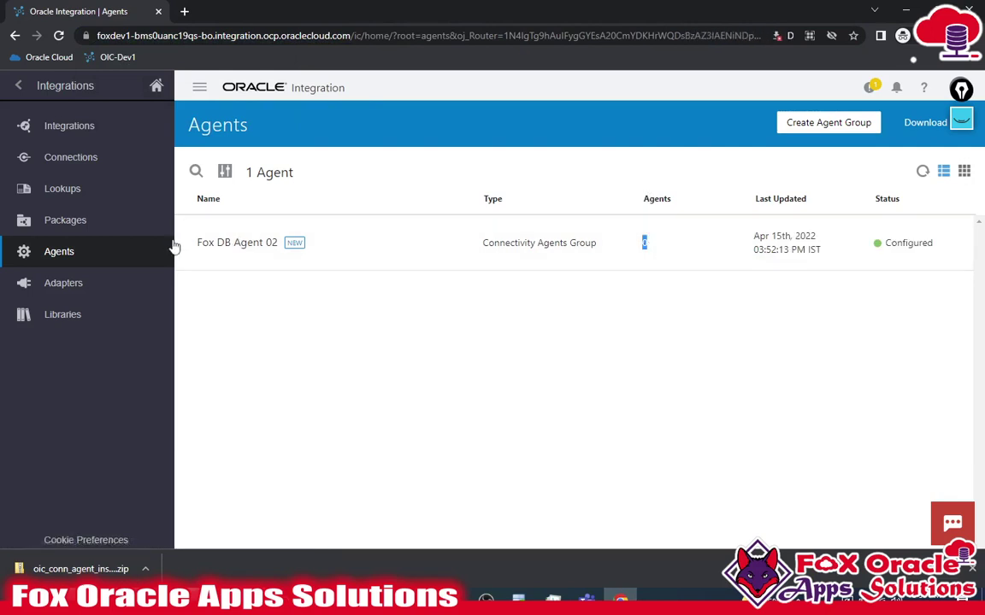
drag(197, 243, 744, 231)
click(692, 239)
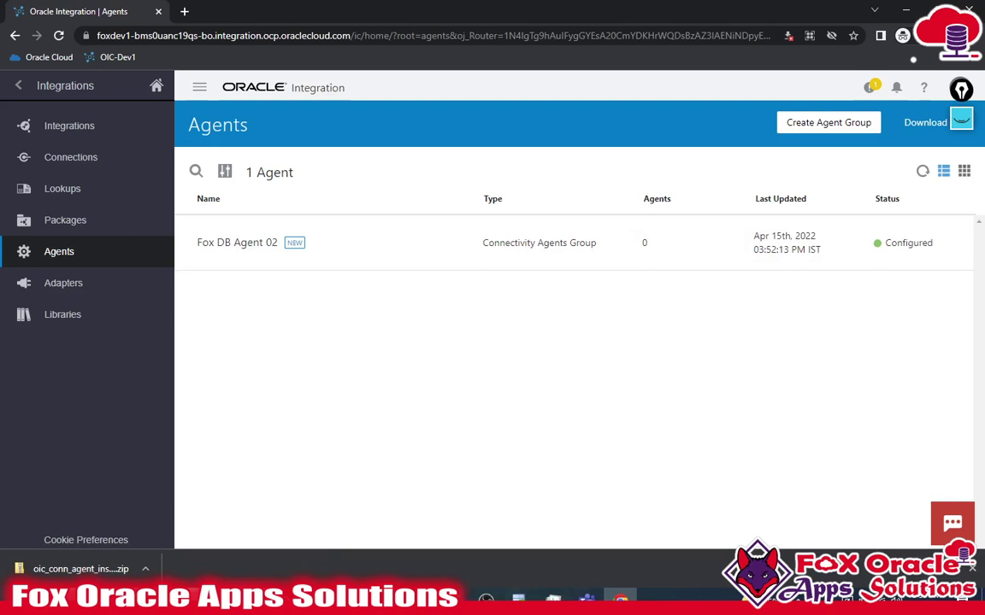
- Bring up the installer folder window and select its address-bar path
mouse_move(518, 598)
click(385, 498)
click(316, 47)
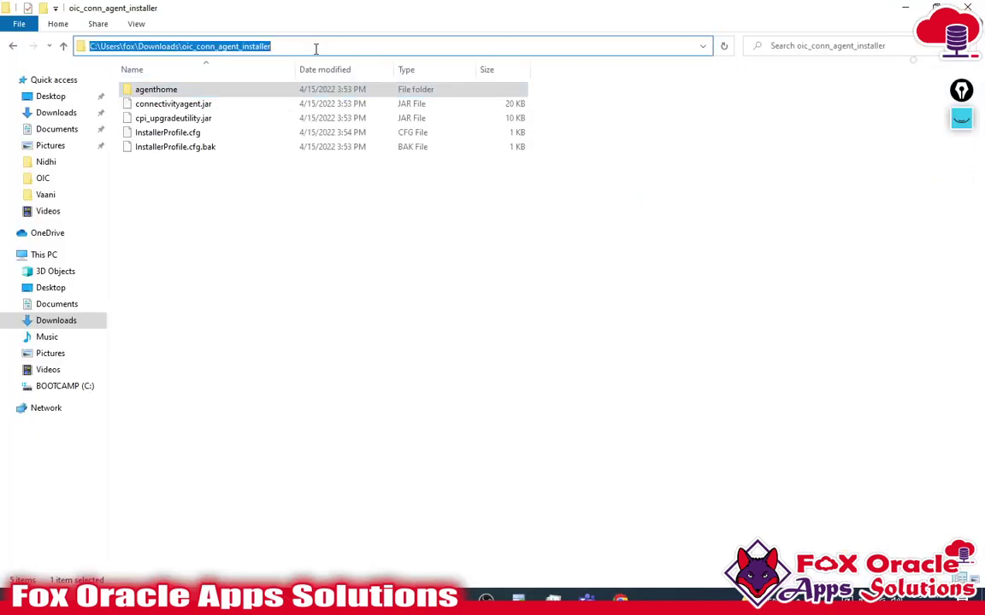
- Open a Command Prompt in the installer folder by entering cmd in the address bar
click(316, 48)
key(ctrl+a)
text(cmd)
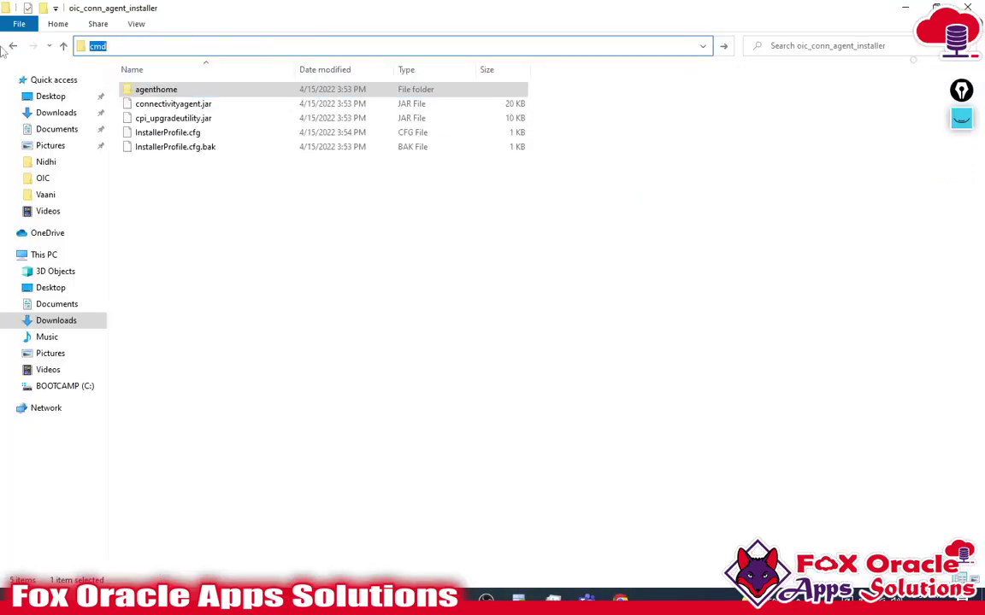
key(Return)
drag(267, 135, 286, 285)
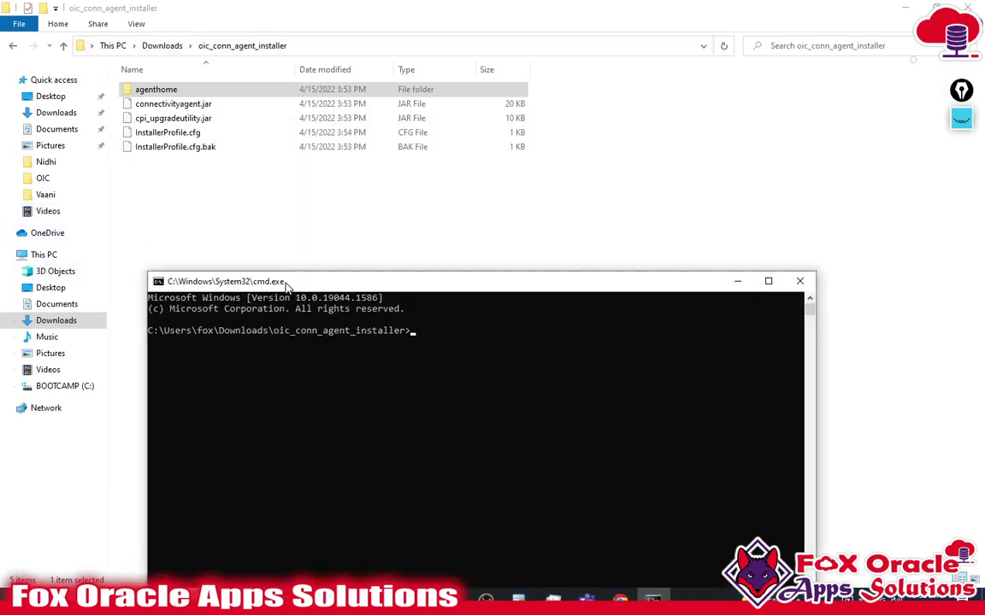
drag(356, 305, 341, 257)
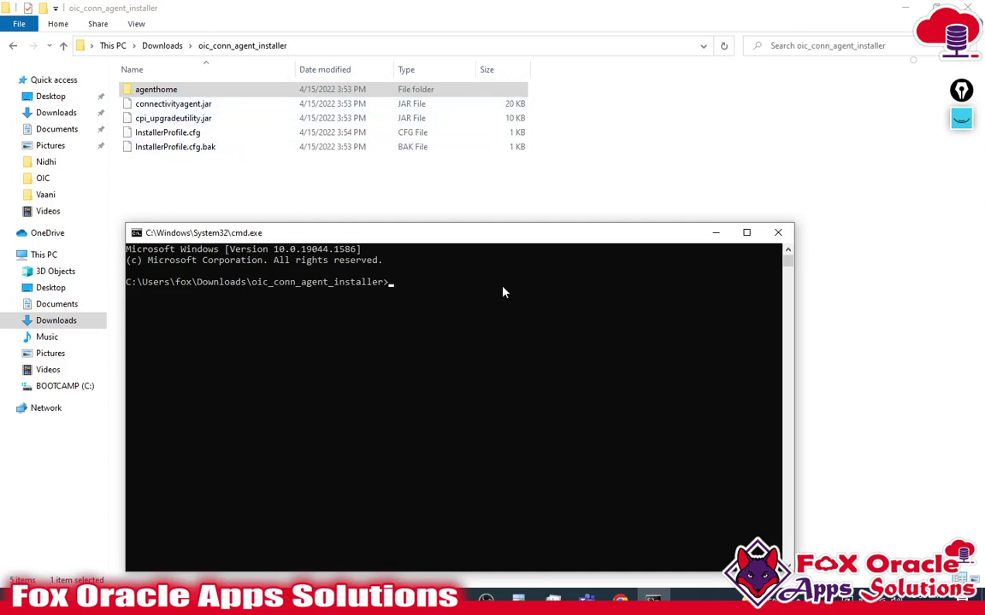
- Run java in the prompt to confirm Java is installed
text(java)
key(Return)
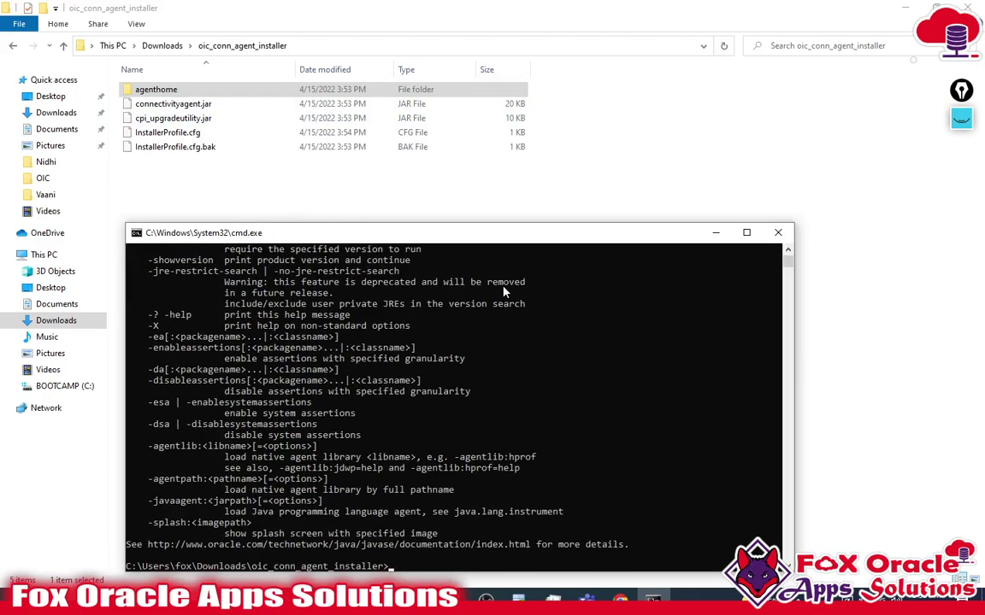
scroll(386, 367, down, 8)
scroll(391, 347, up, 14)
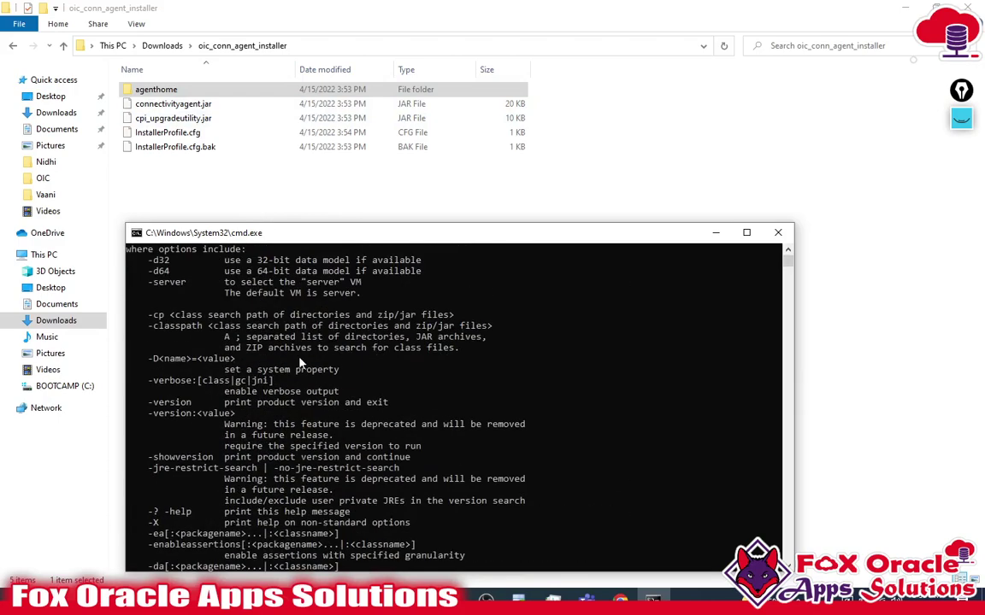
scroll(299, 363, up, 5)
scroll(342, 410, down, 20)
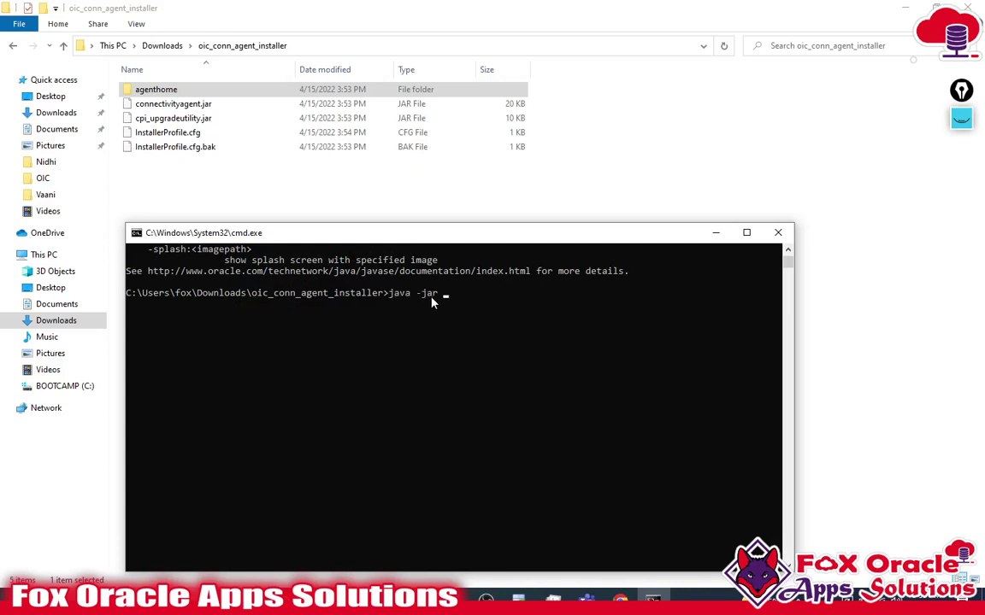
- Run java -jar connectivityagent.jar and enter the OIC account username and password
text(connectivityagent.jar)
key(Return)
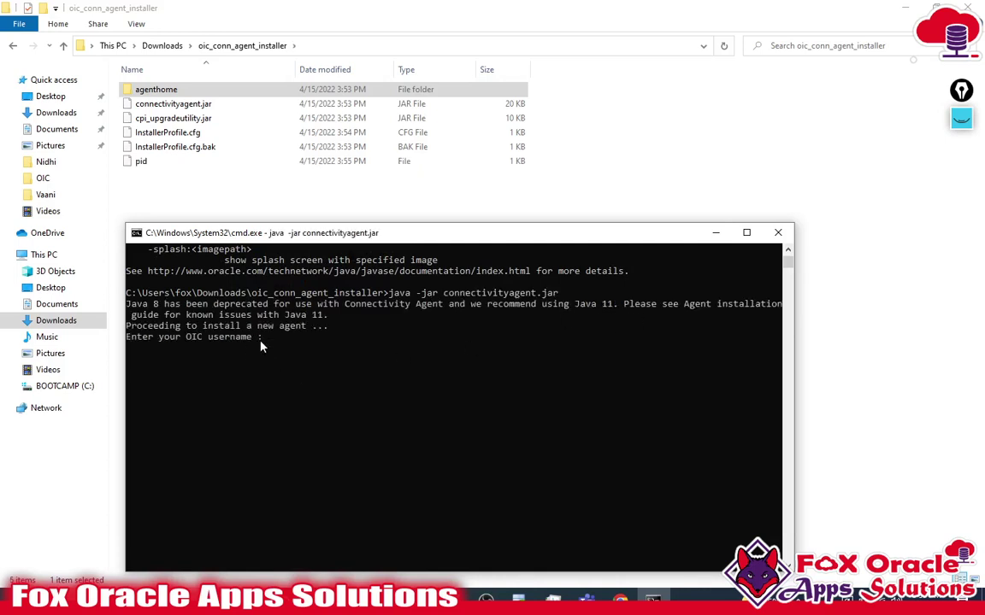
key(alt+Tab)
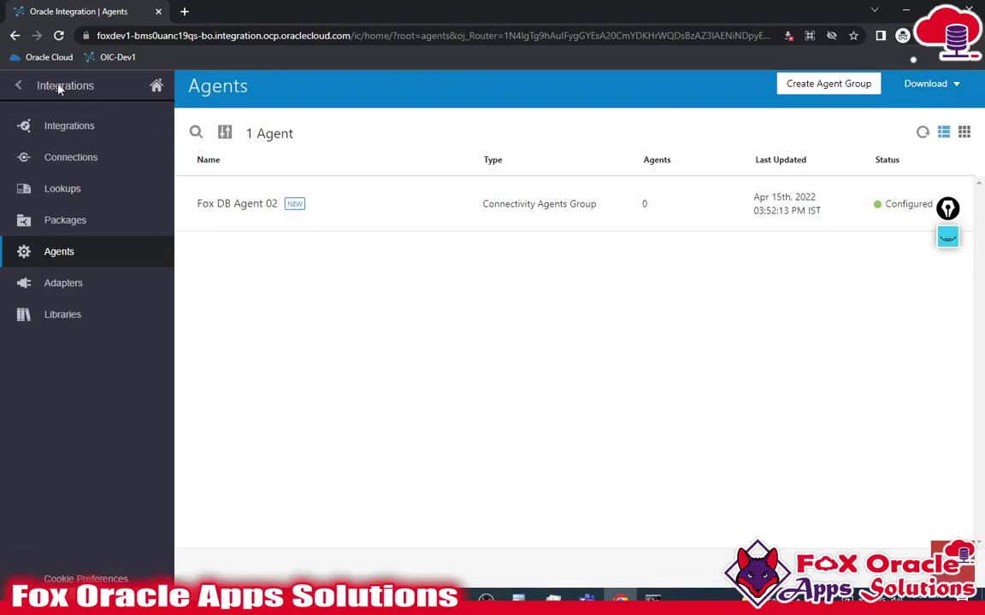
click(653, 599)
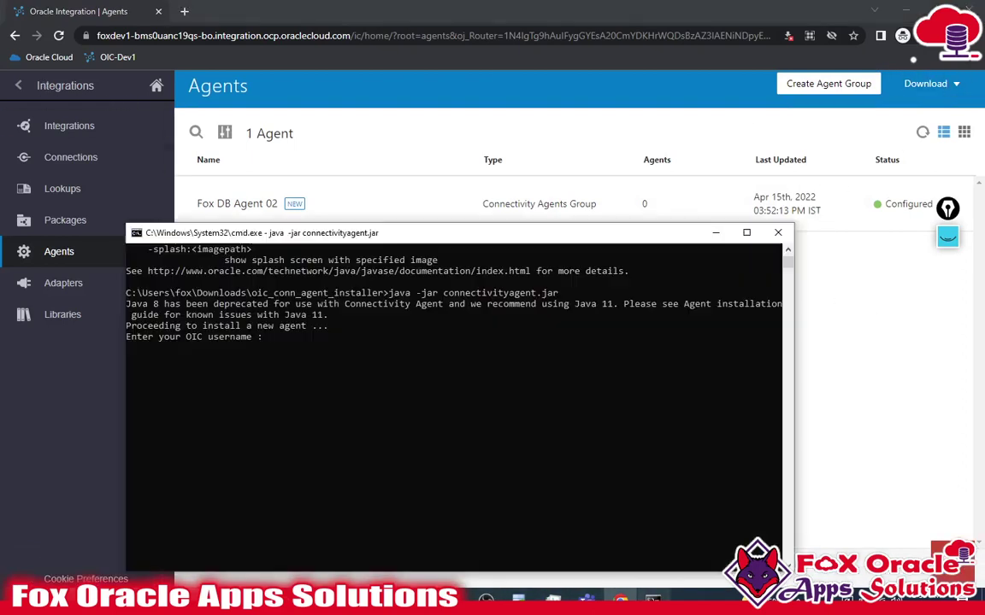
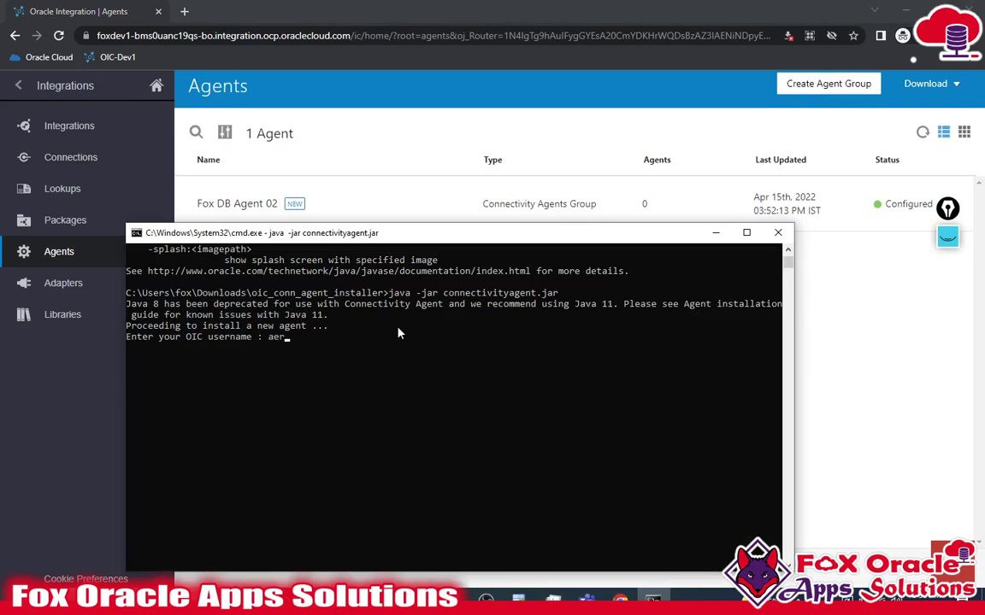
key(Return)
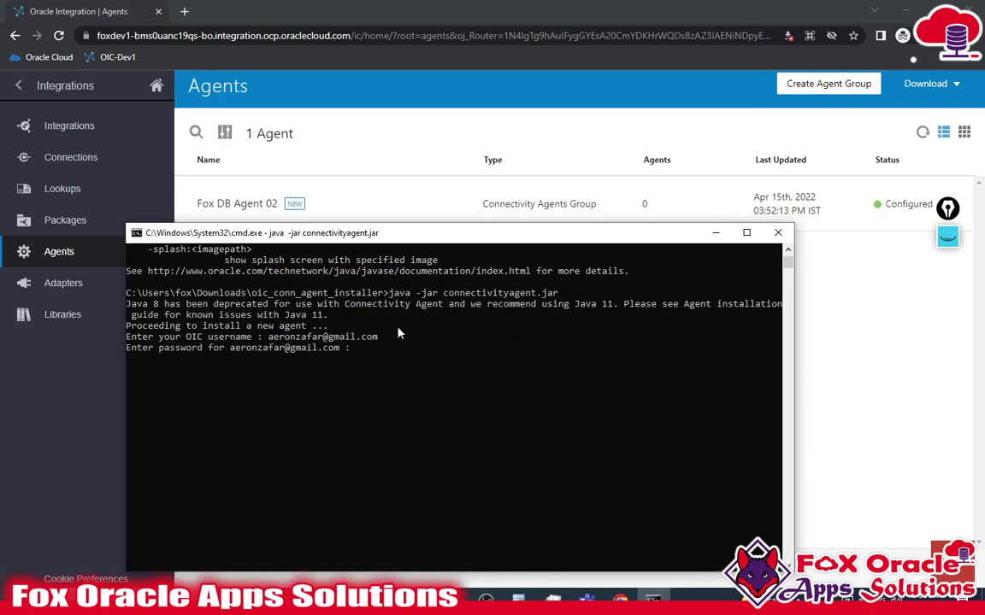
key(Return)
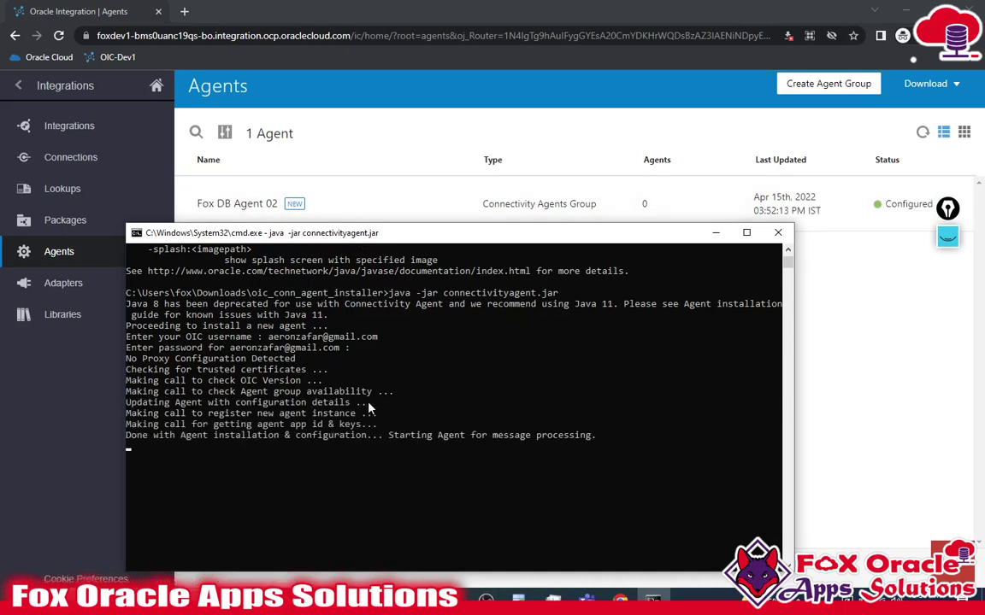
key(alt+Tab)
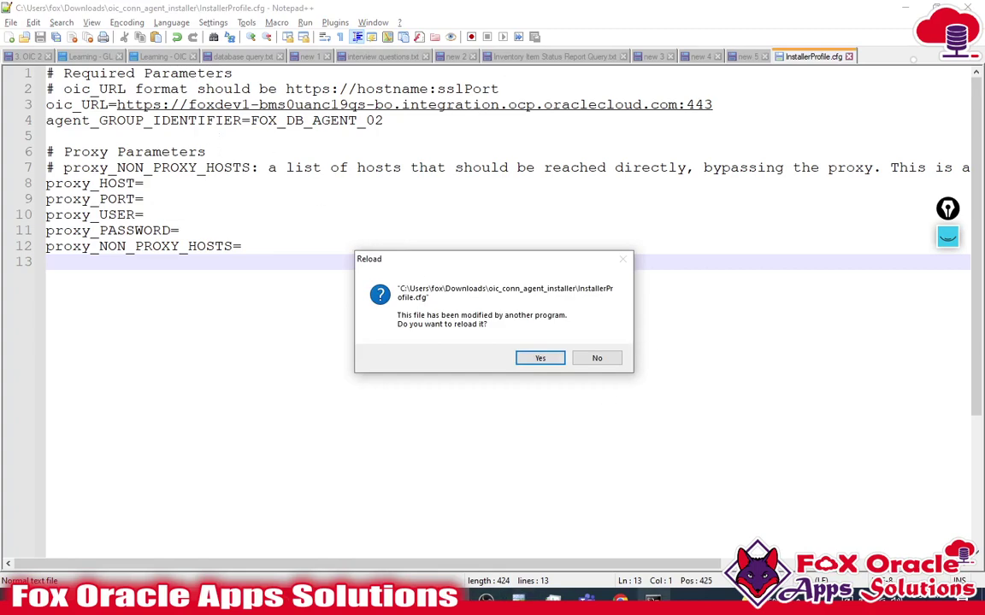
- Check the agent console shows 'Agent started successfully', then return to the Agents page
key(alt+Tab)
drag(405, 237, 418, 148)
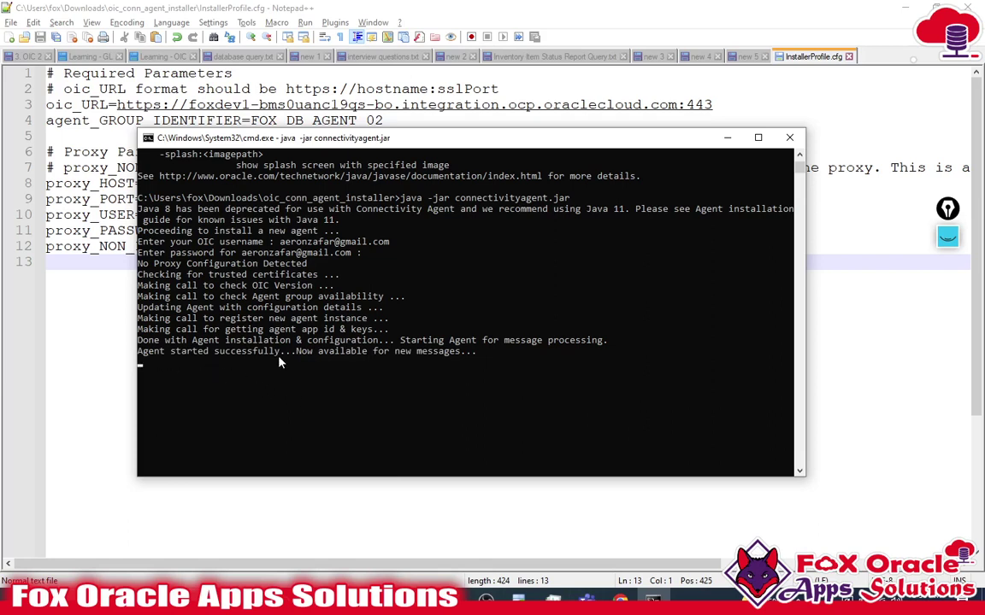
click(467, 353)
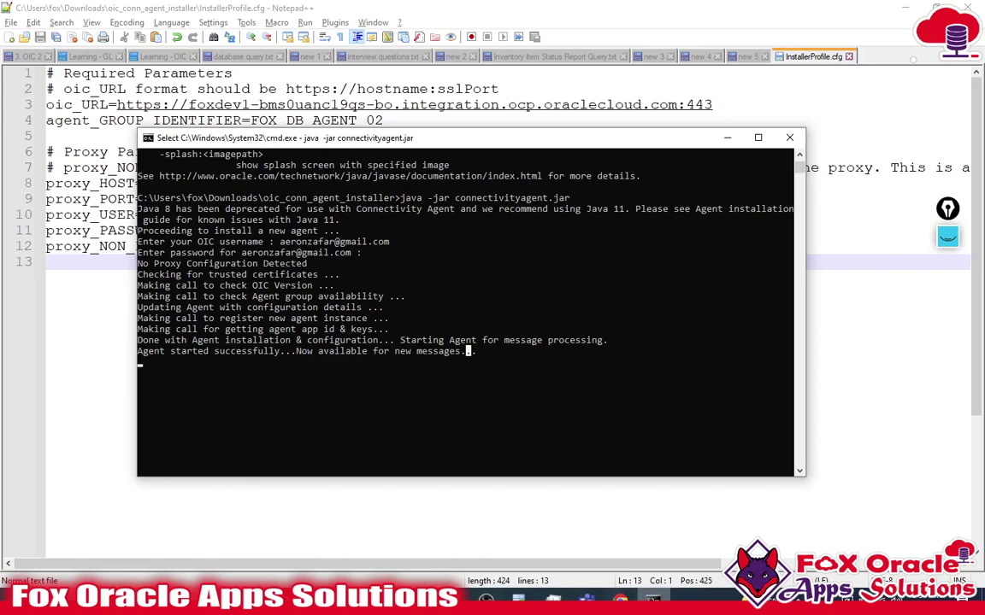
key(alt+Tab)
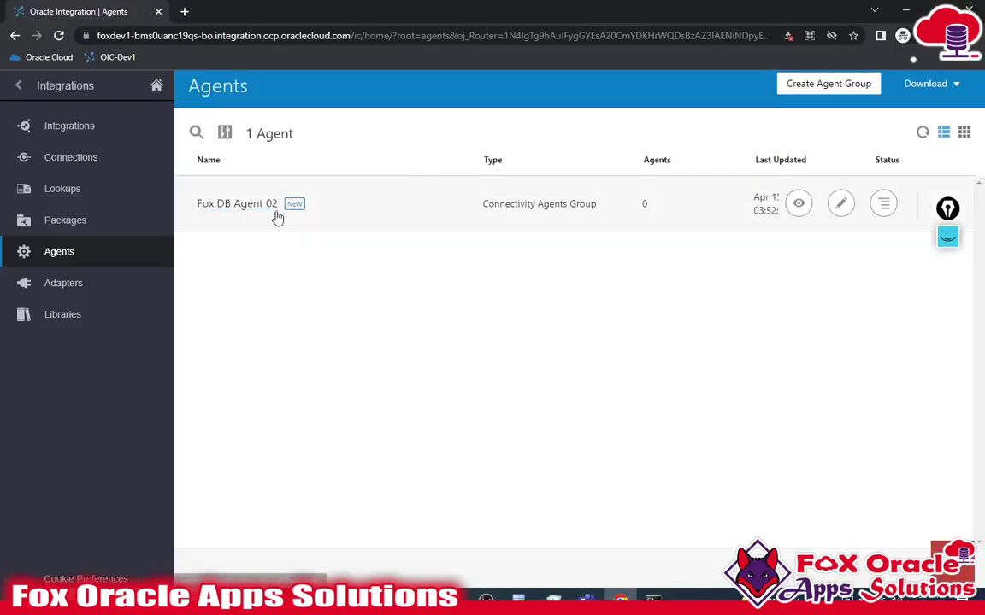
- Refresh agent groups and view Fox DB Agent 02's agents, seeing one registered, then open Integrations
click(924, 135)
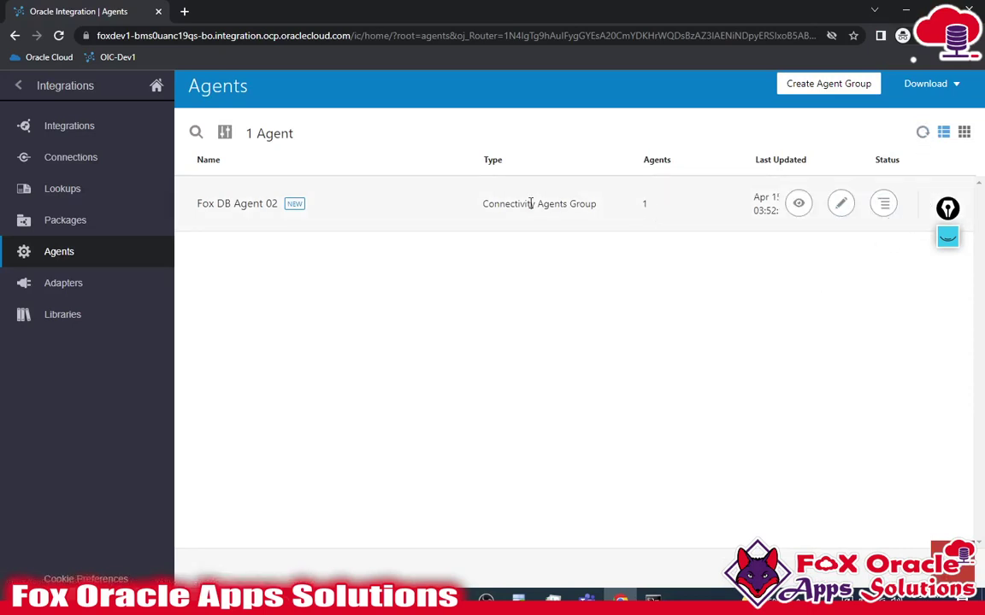
click(884, 204)
click(907, 233)
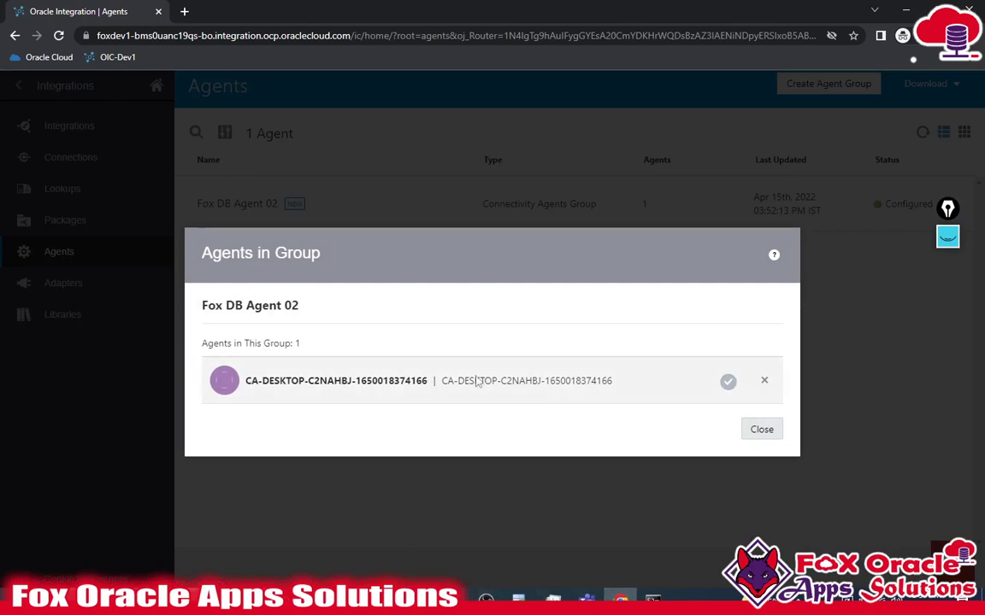
click(761, 430)
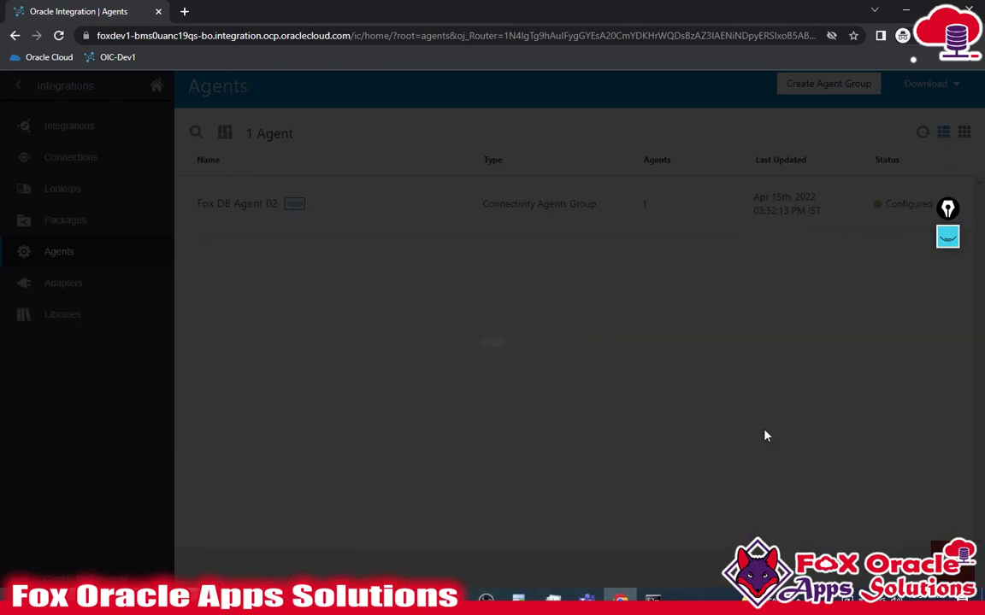
click(923, 132)
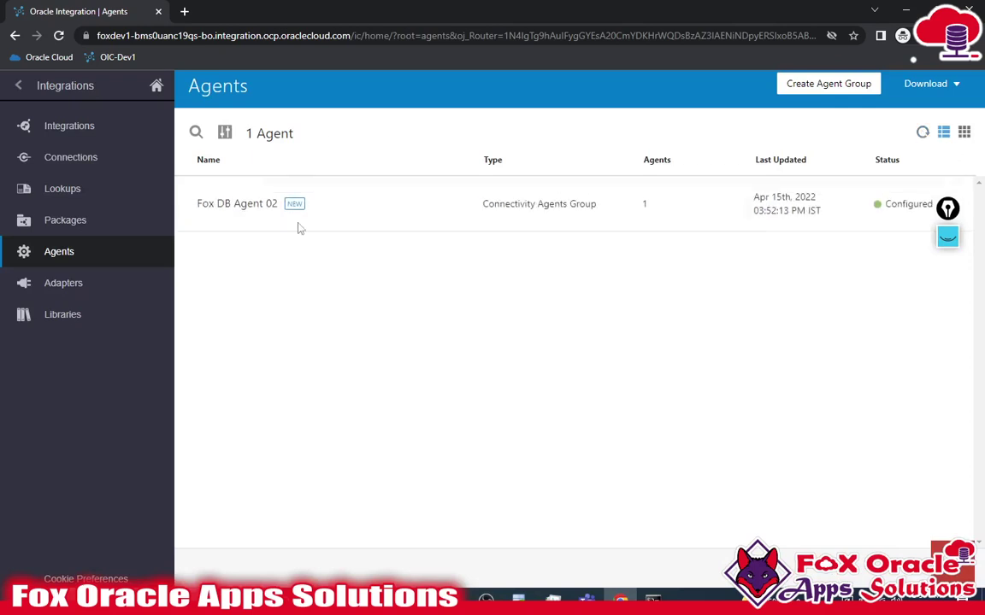
click(60, 139)
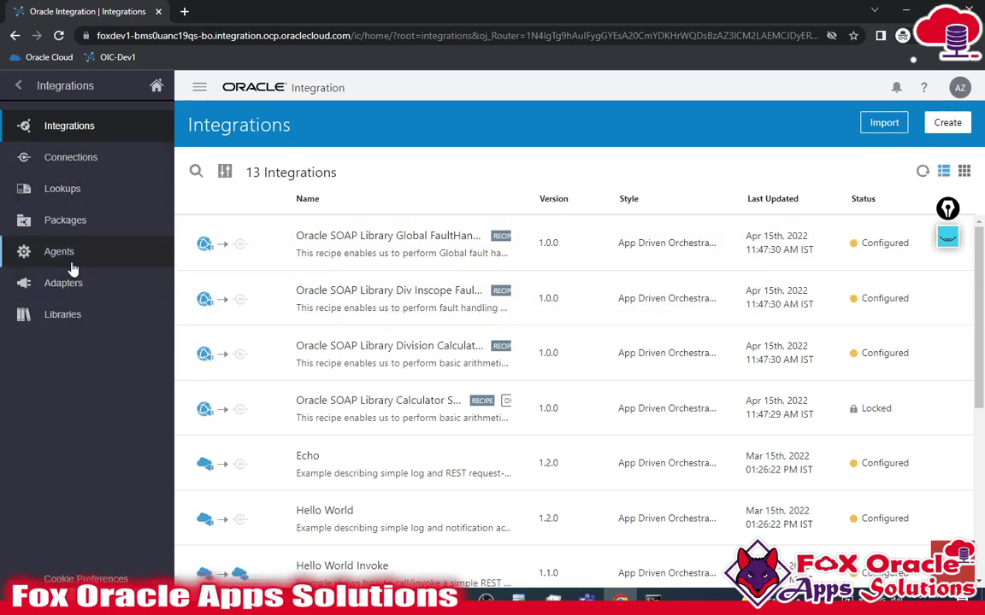
- From Connections, create a new connection, search 'Data' and select the Oracle Database adapter
click(86, 158)
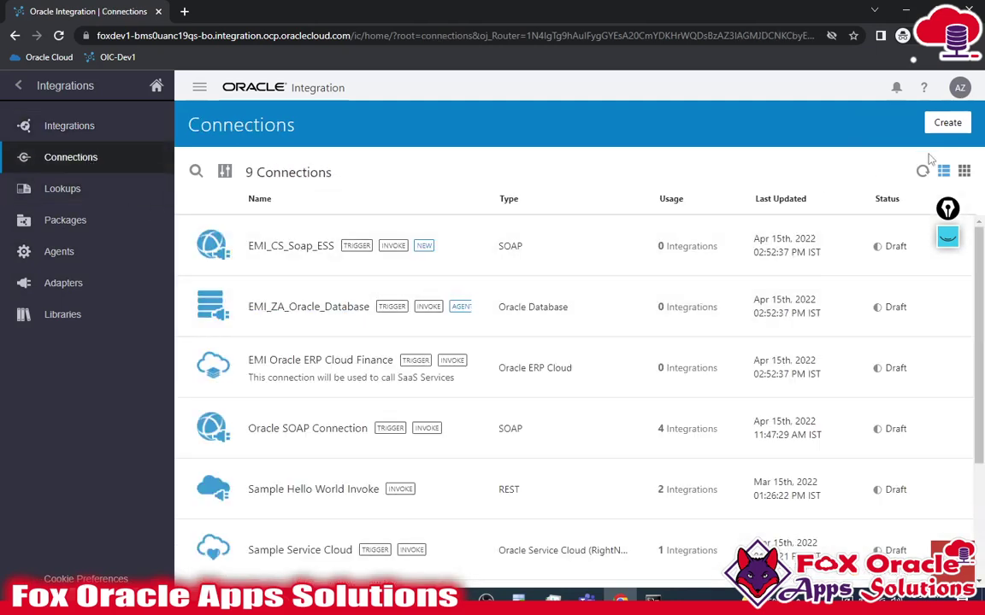
click(947, 124)
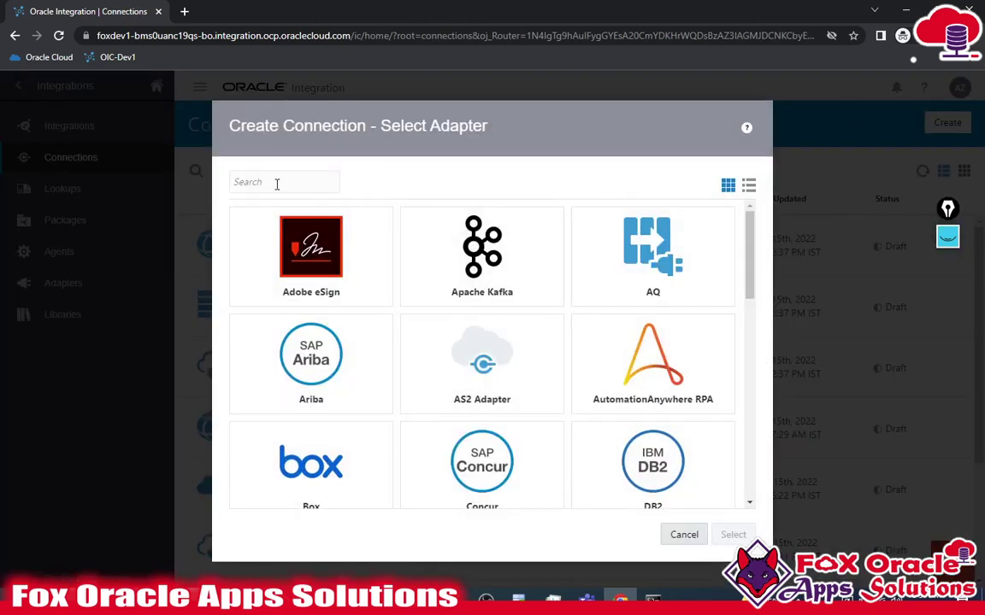
text(Data)
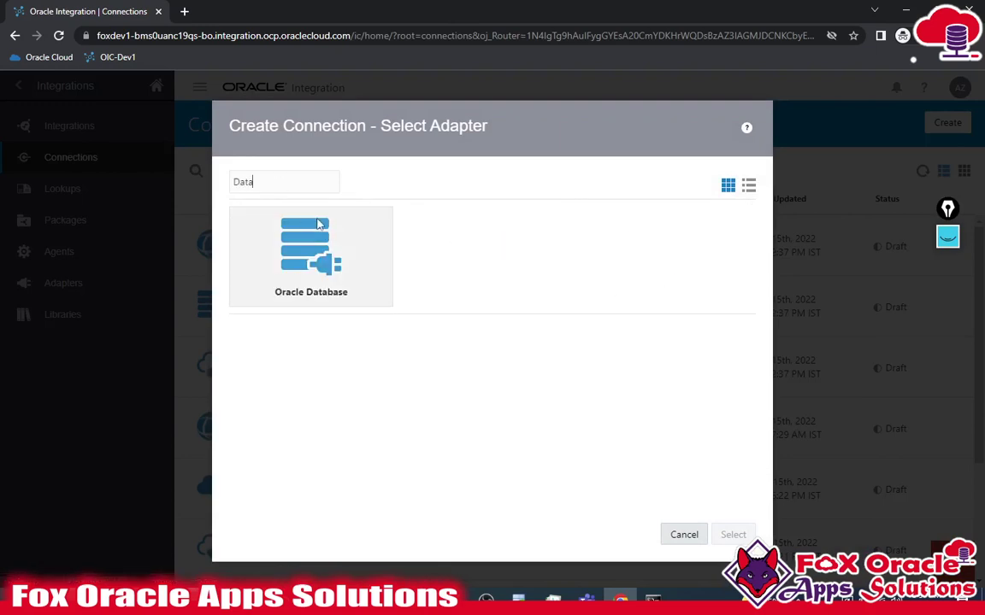
click(338, 293)
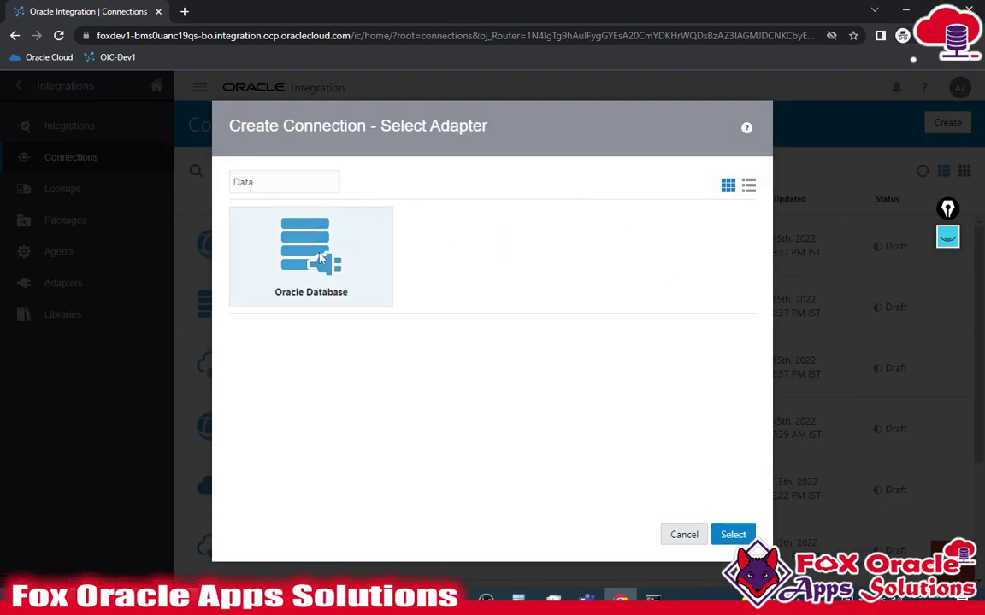
click(340, 294)
click(341, 293)
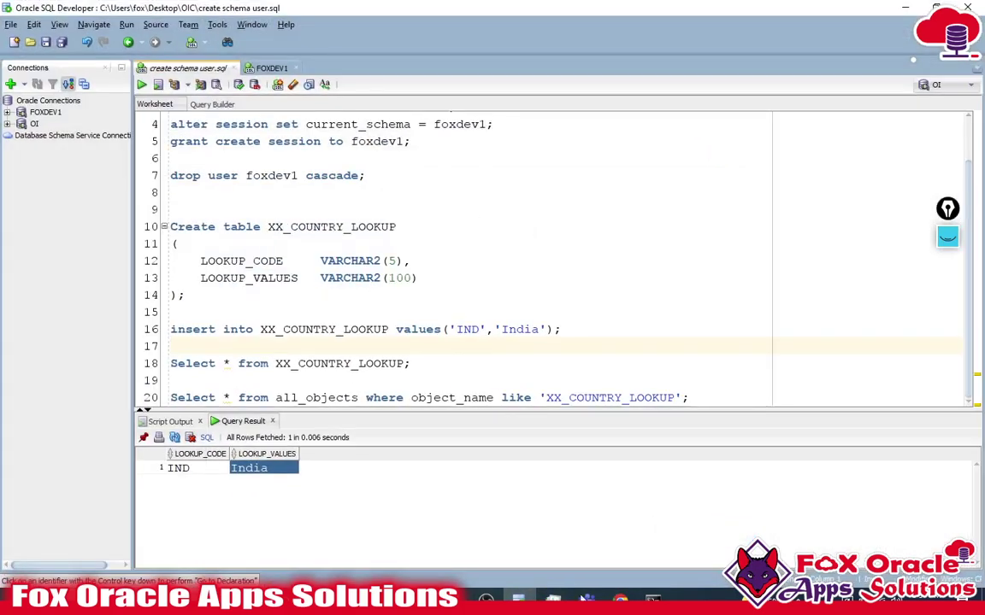
mouse_move(620, 601)
click(615, 504)
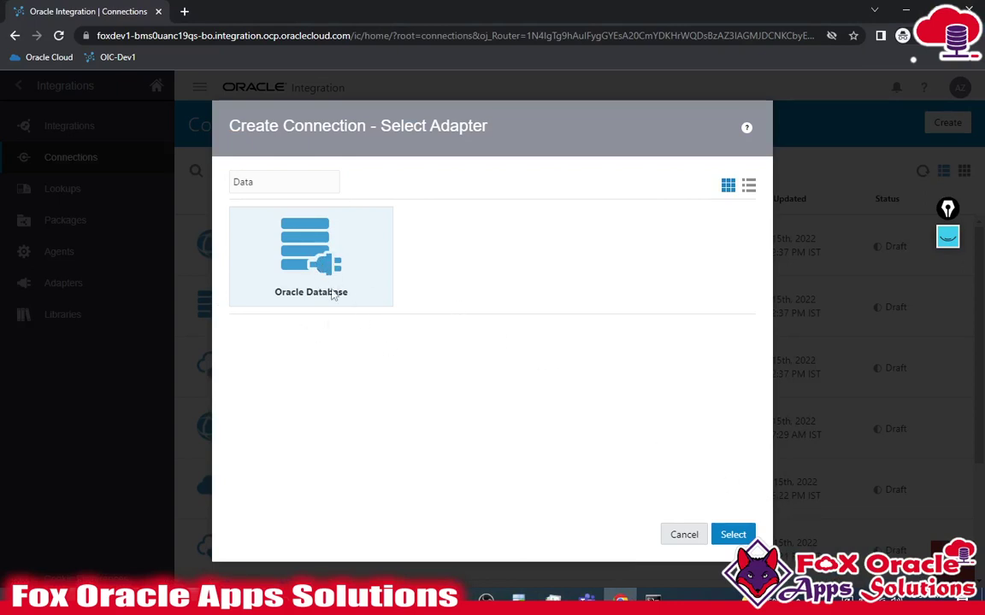
click(733, 534)
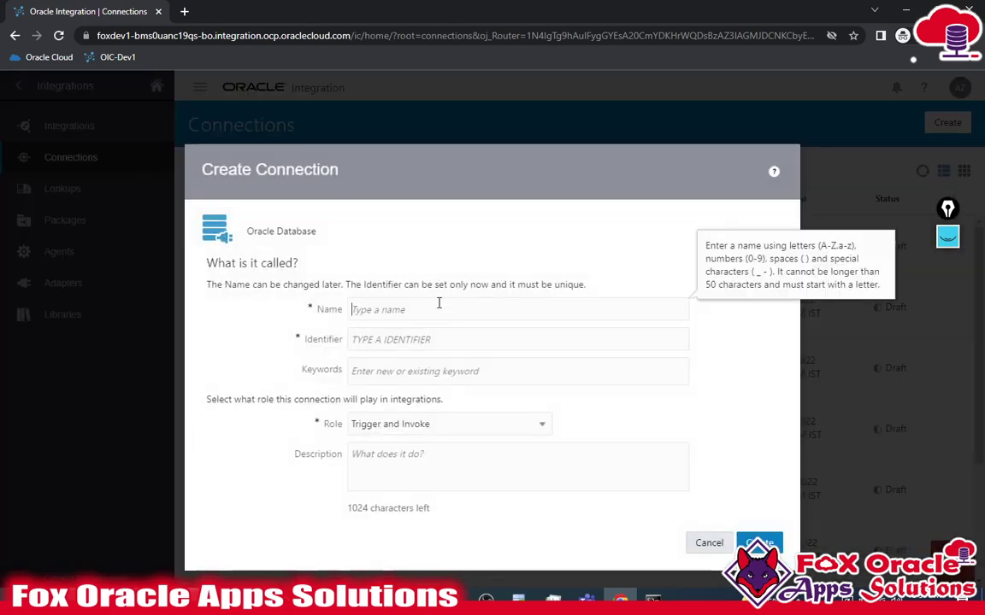
click(439, 304)
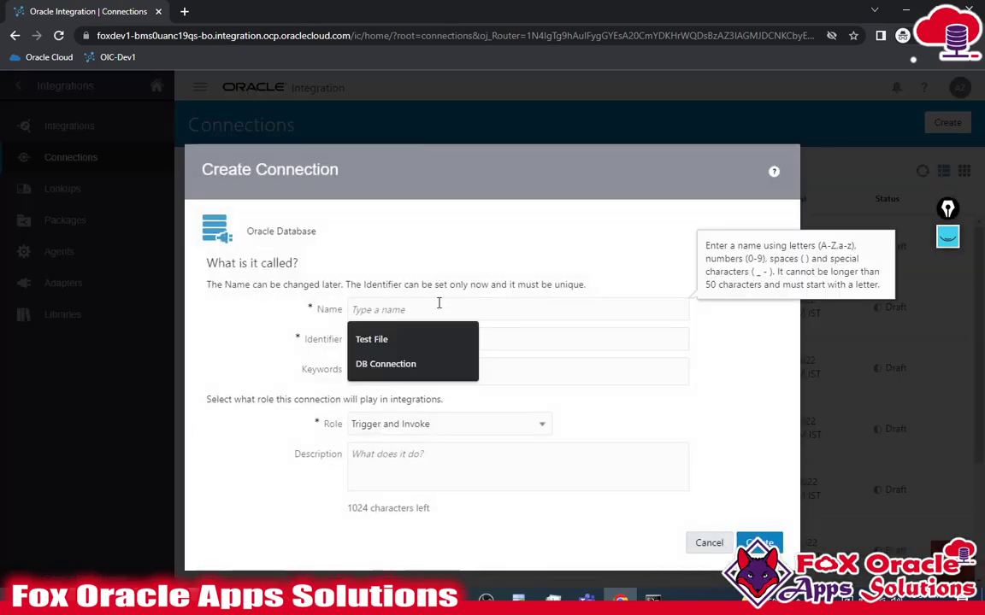
- Name the connection 'Fox DB Connection 01' and create it
text(Fox)
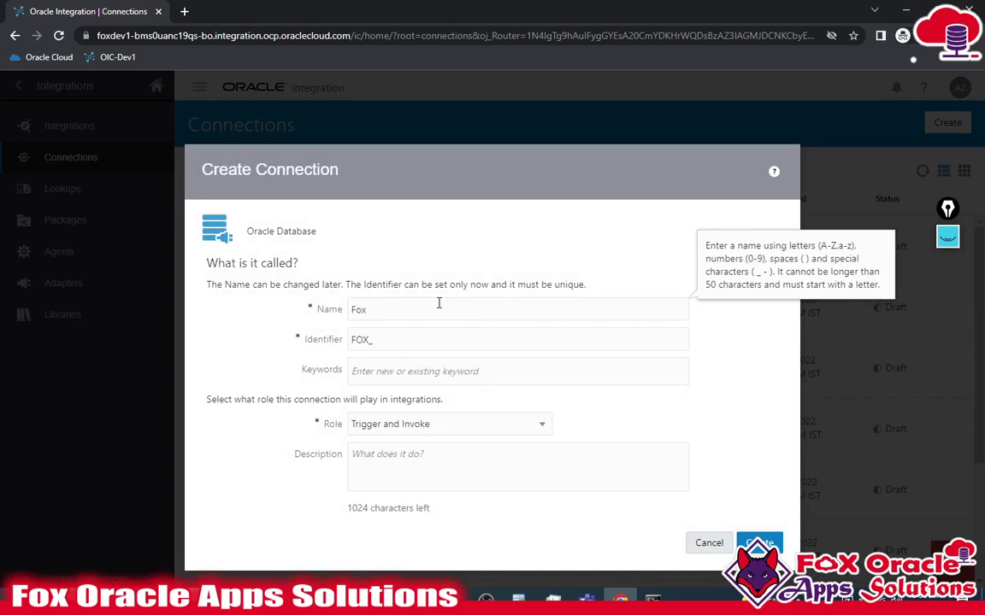
text( DB Connectio)
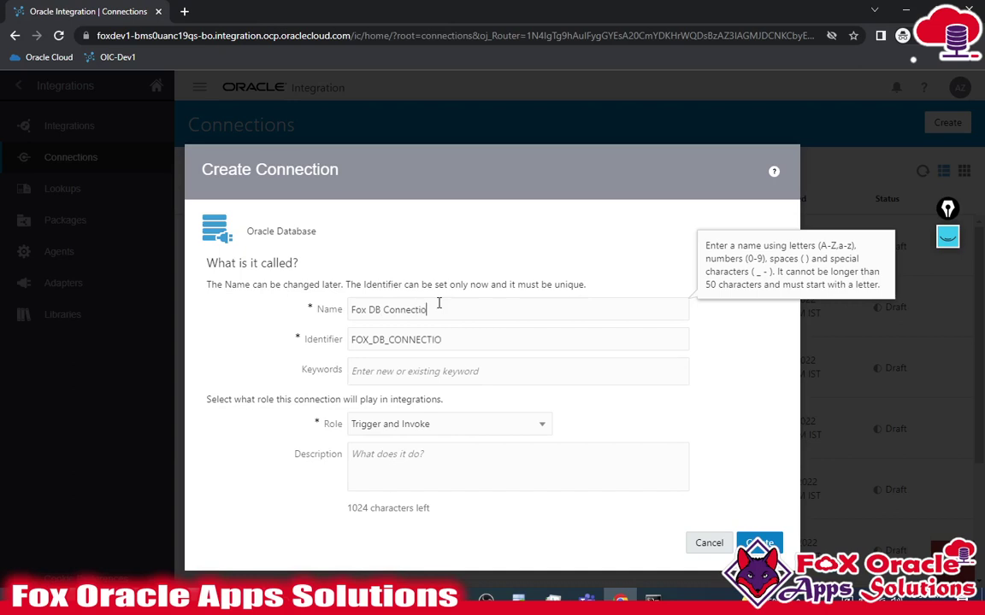
text(n 01)
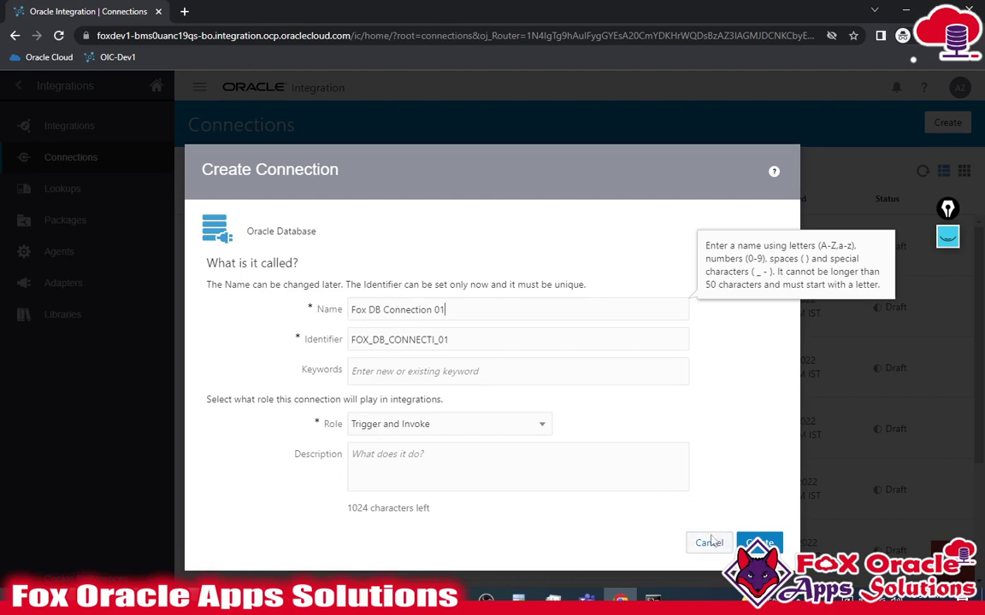
click(759, 543)
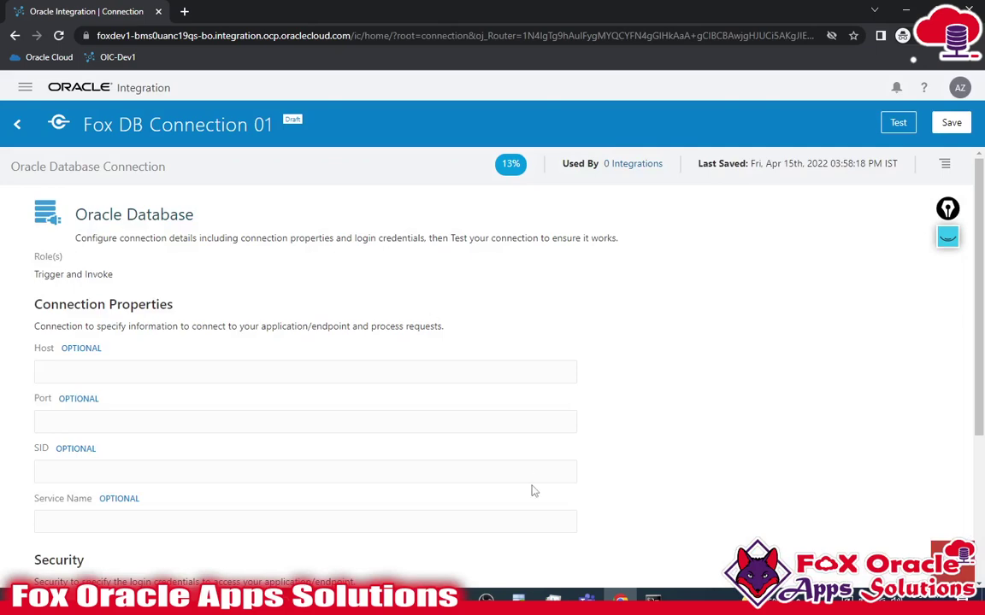
- Open the FOXDEV1 connection properties in SQL Developer
scroll(540, 343, down, 1)
scroll(542, 359, down, 3)
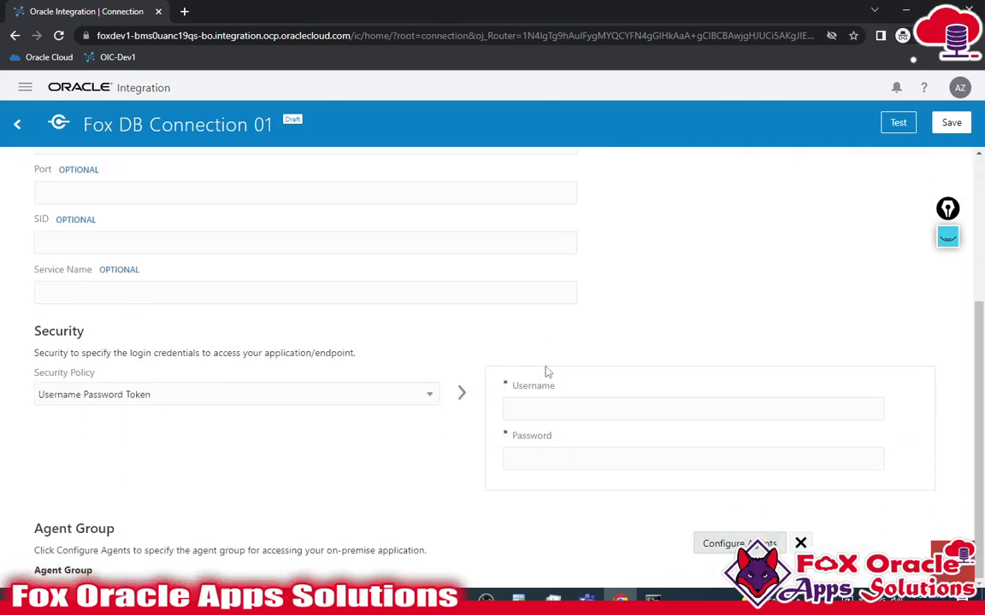
scroll(545, 373, up, 4)
scroll(297, 357, down, 2)
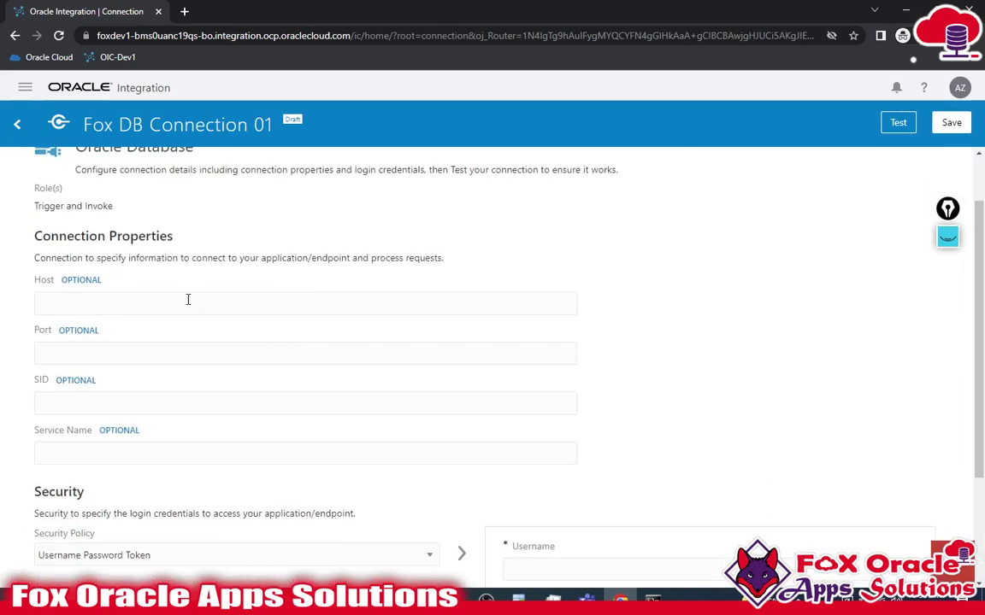
scroll(185, 301, up, 2)
click(518, 599)
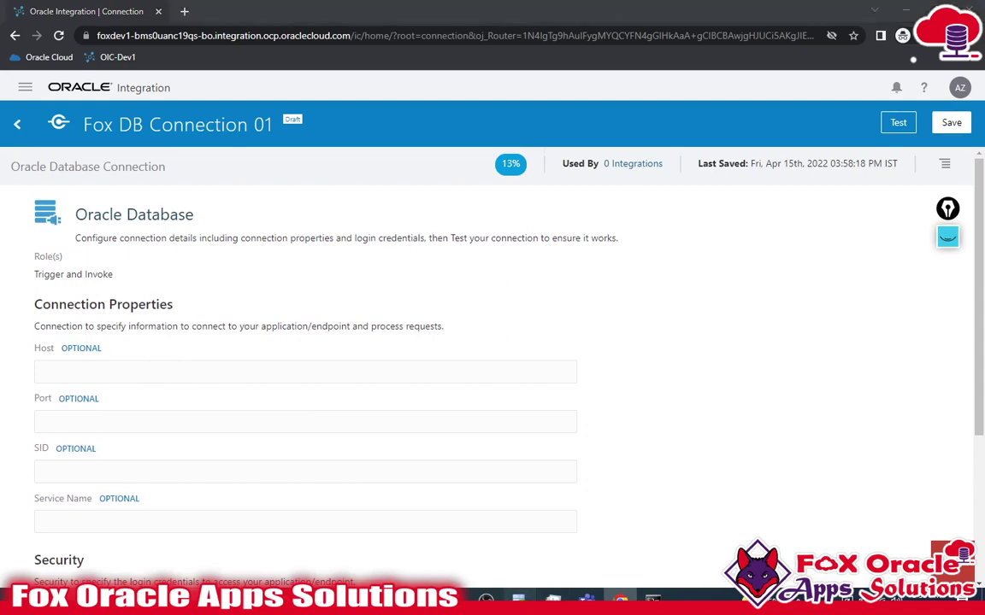
scroll(510, 301, up, 1)
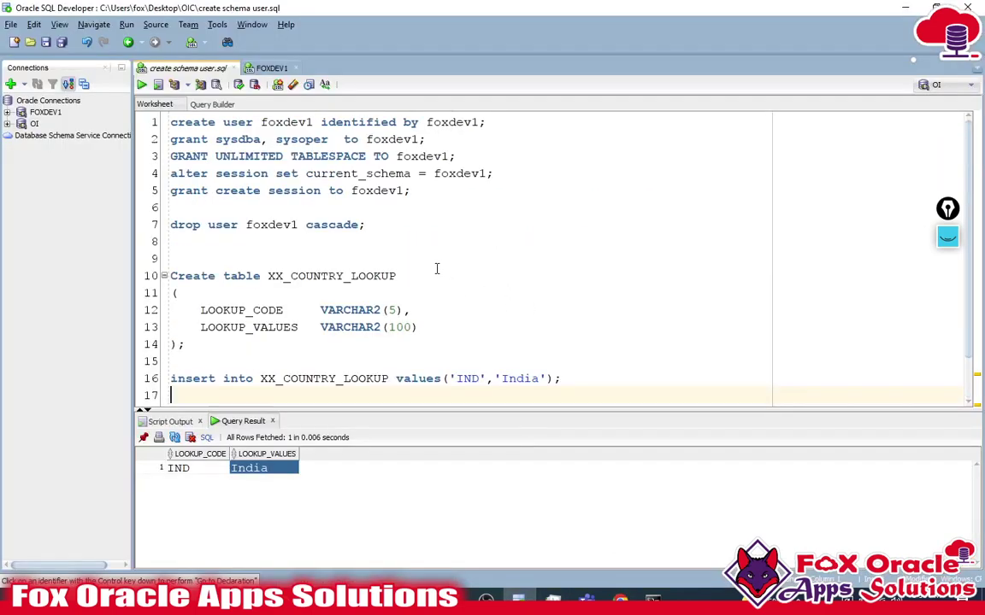
right_click(41, 114)
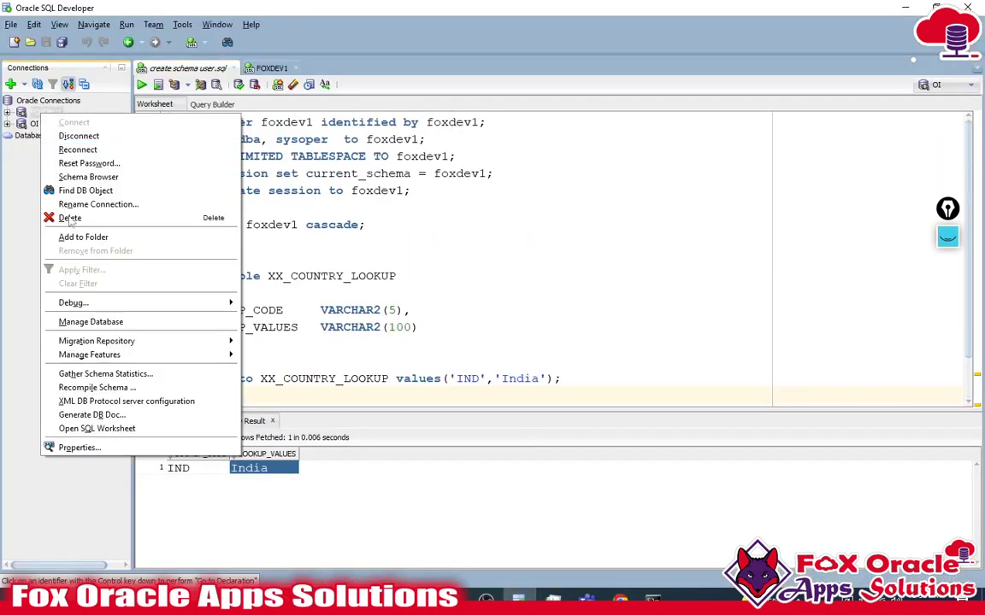
click(79, 447)
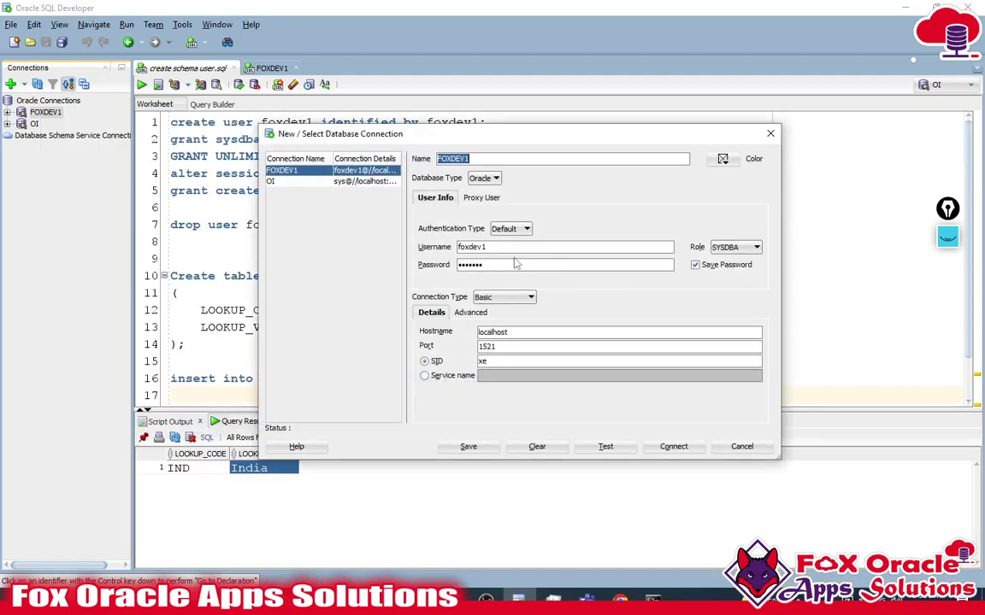
- Fill the connection's database username and password from the FOXDEV1 credentials
double_click(504, 249)
key(ctrl+c)
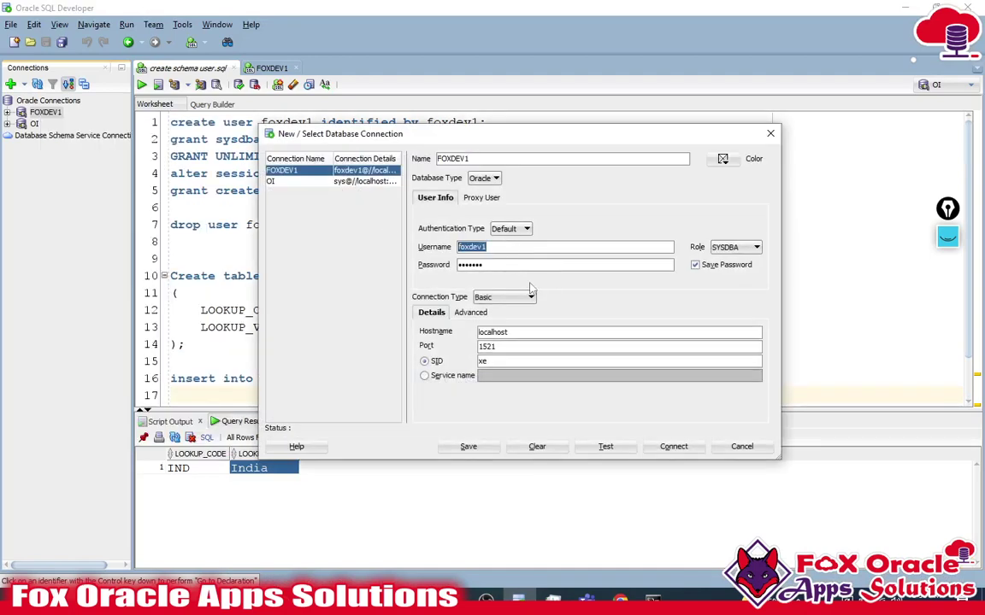
key(alt+Tab)
scroll(598, 412, down, 3)
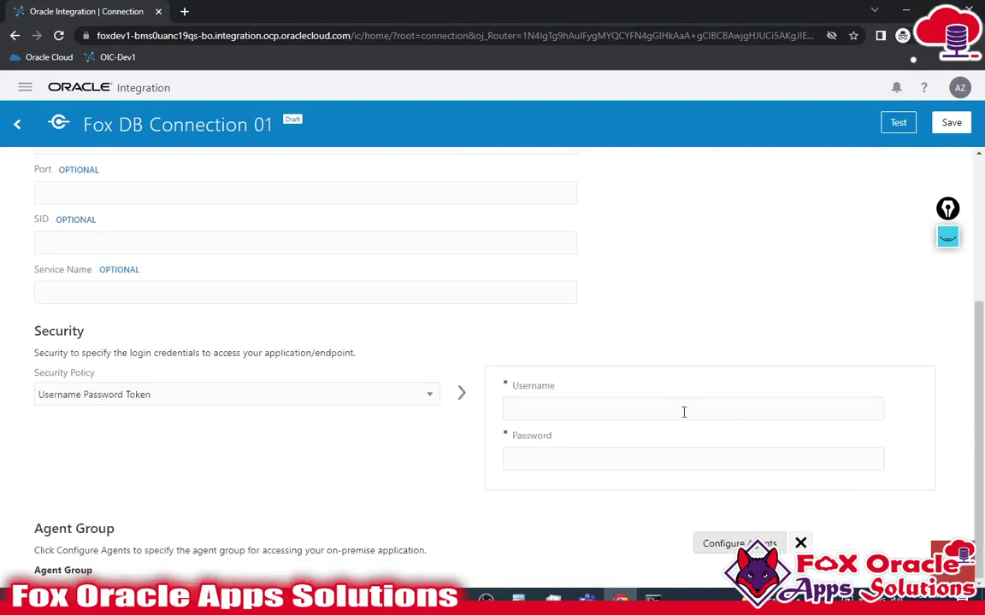
click(602, 411)
key(ctrl+v)
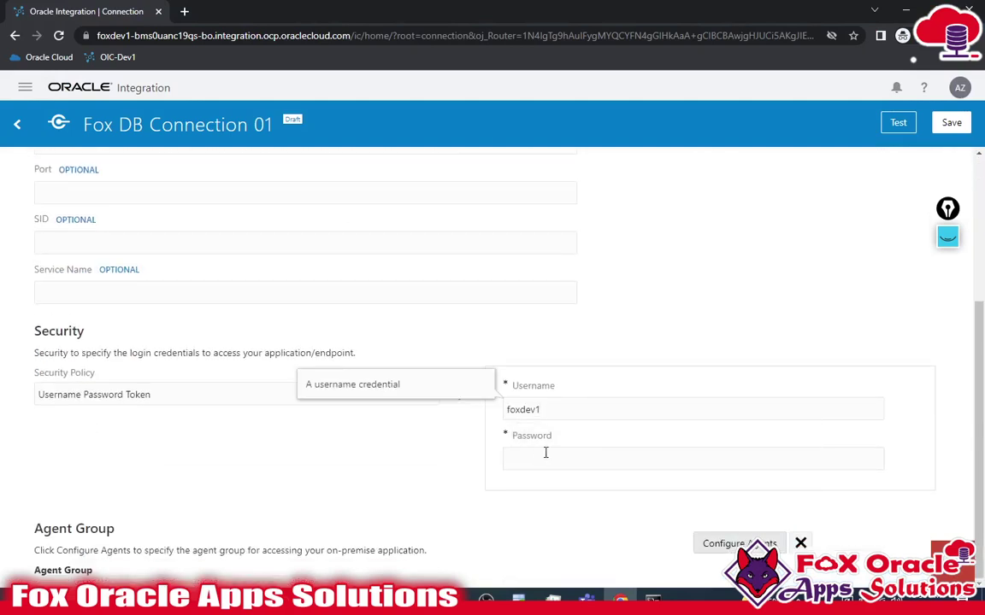
click(550, 460)
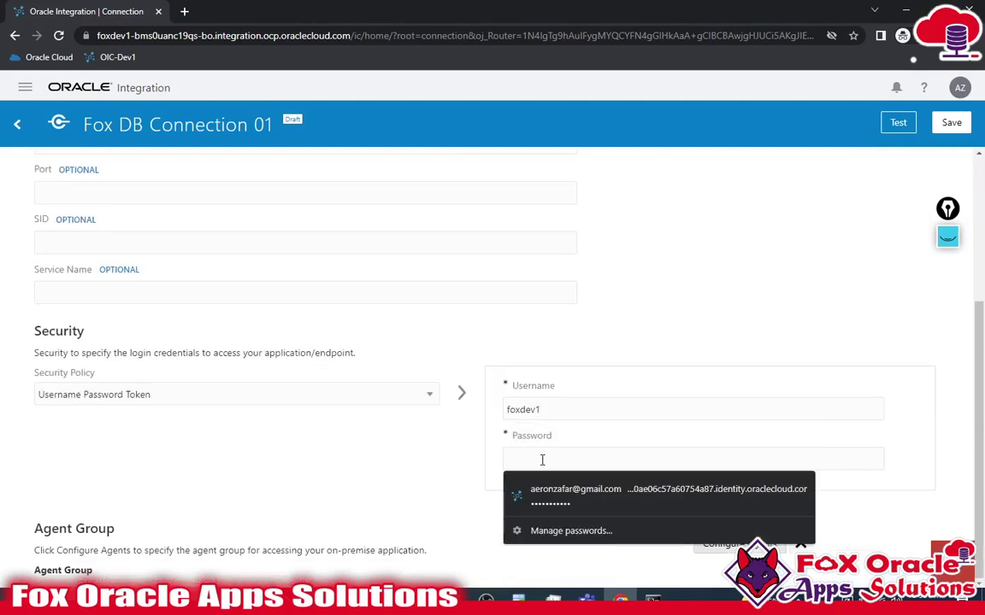
key(ctrl+v)
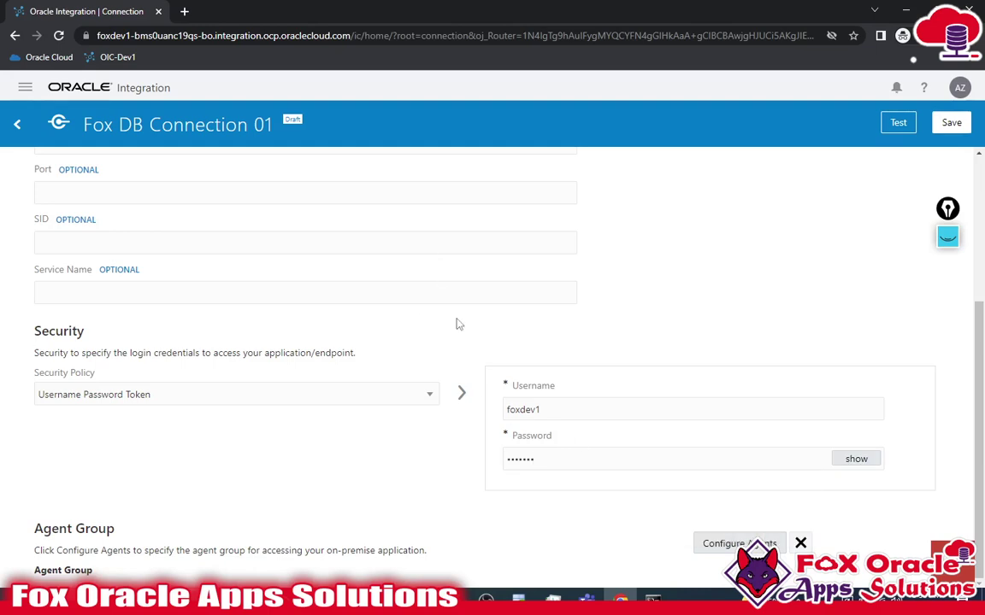
scroll(124, 301, up, 5)
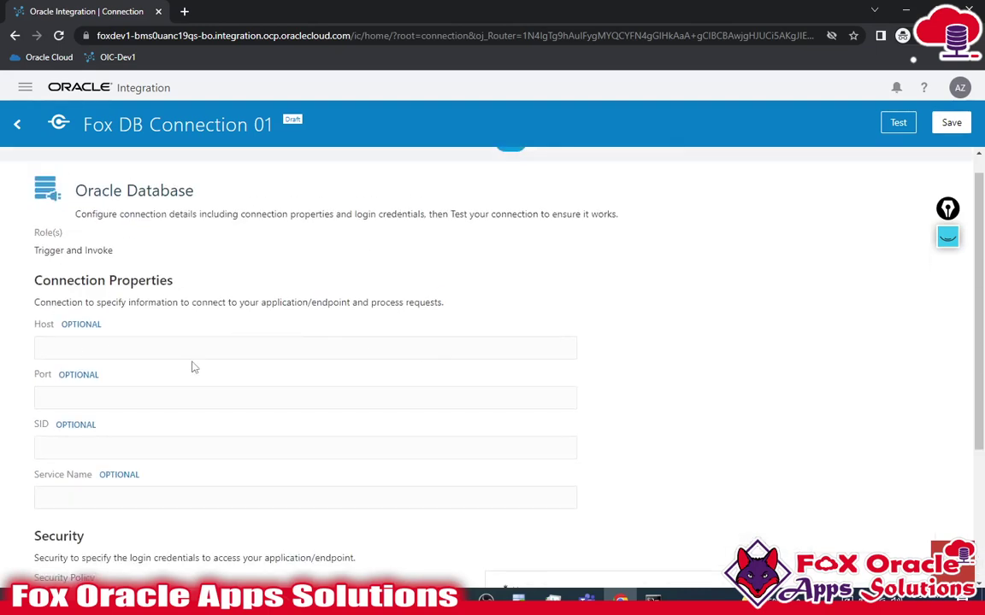
- Copy localhost from SQL Developer into the Host field
key(alt+Tab)
double_click(496, 336)
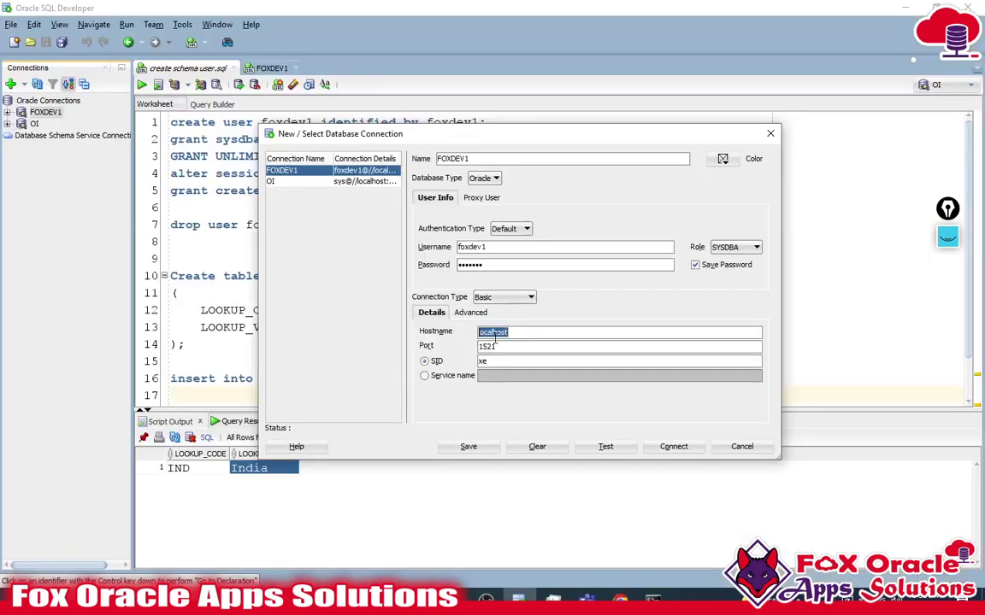
key(ctrl+c)
key(alt+Tab)
key(ctrl+v)
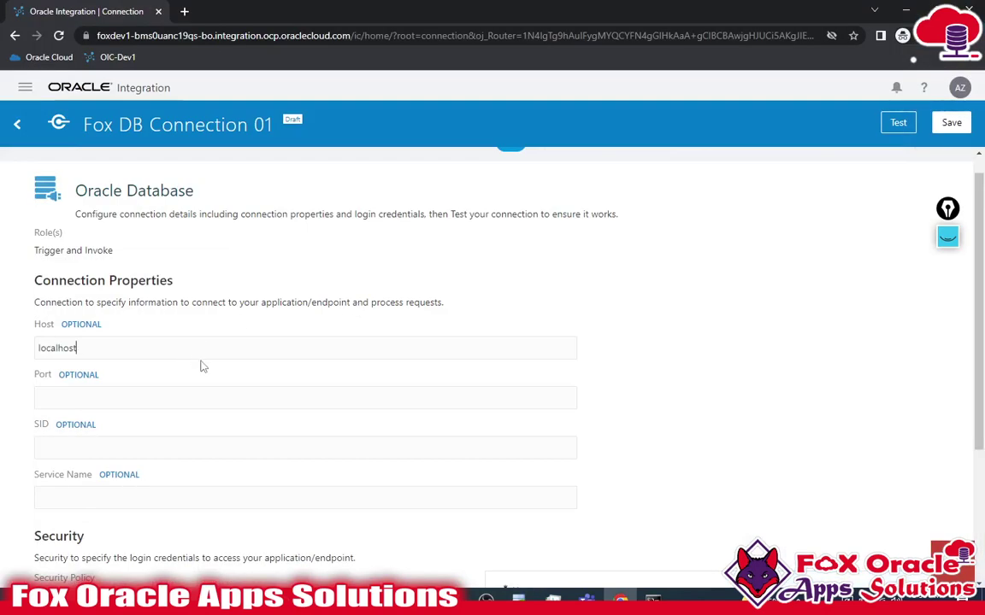
key(Tab)
- Copy port 1521 and SID xe into the Port and SID fields
key(alt+Tab)
key(Tab)
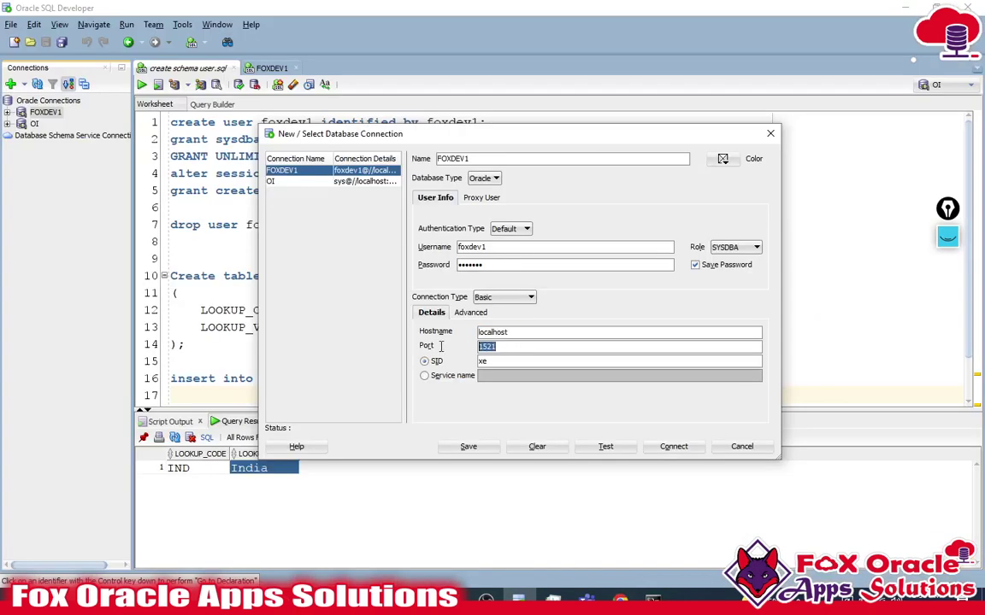
key(ctrl+c)
key(alt+Tab)
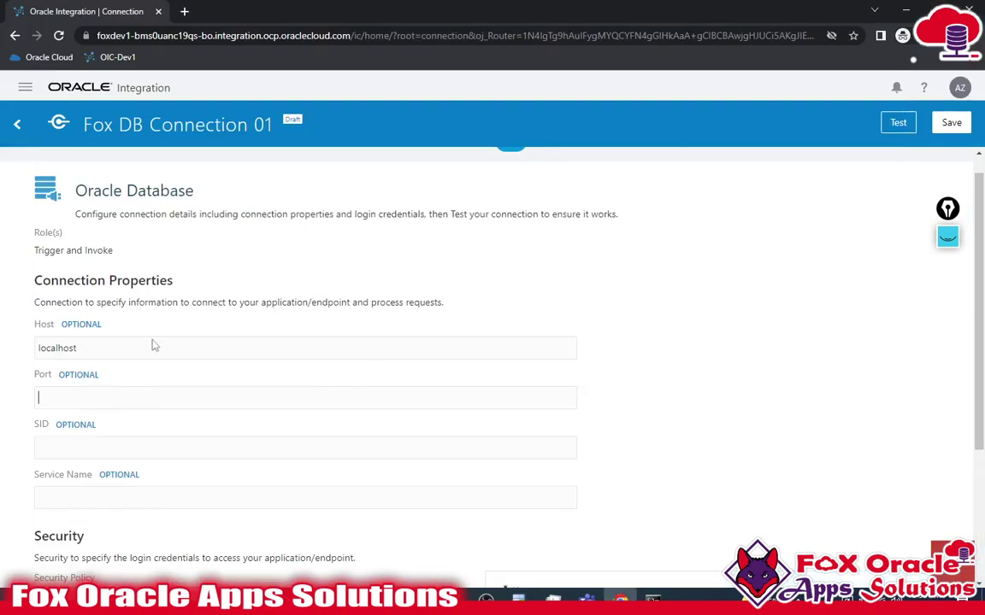
key(ctrl+v)
key(alt+Tab)
key(Tab)
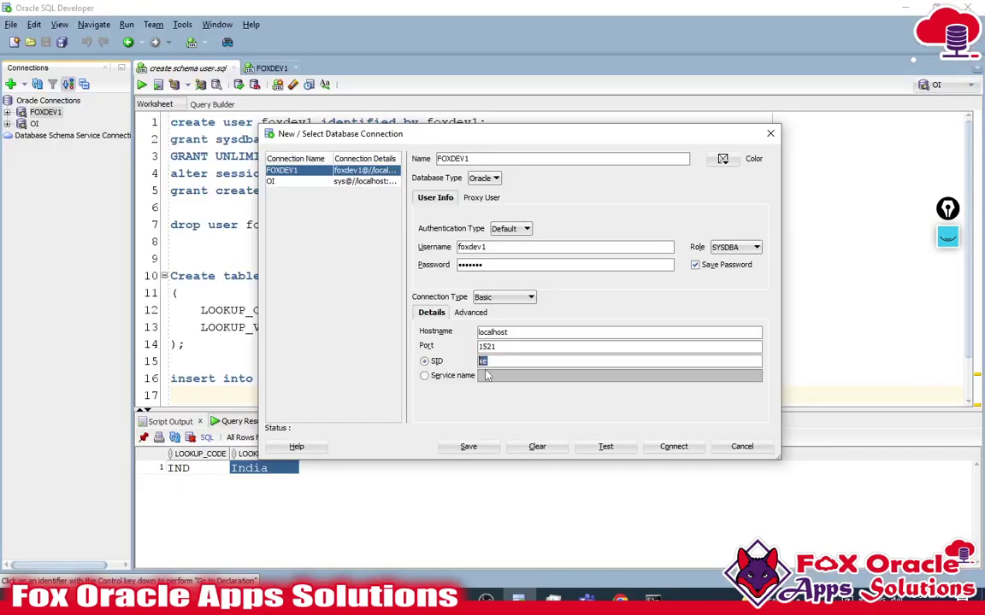
key(ctrl+c)
key(alt+Tab)
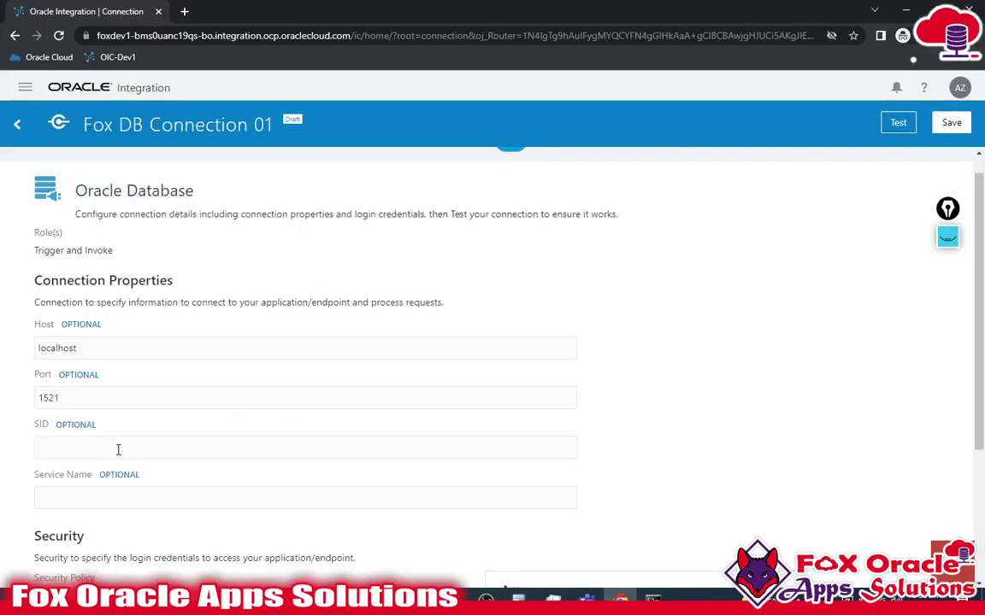
key(ctrl+v)
- Scroll through the connection page to review the filled-in properties
scroll(459, 404, down, 3)
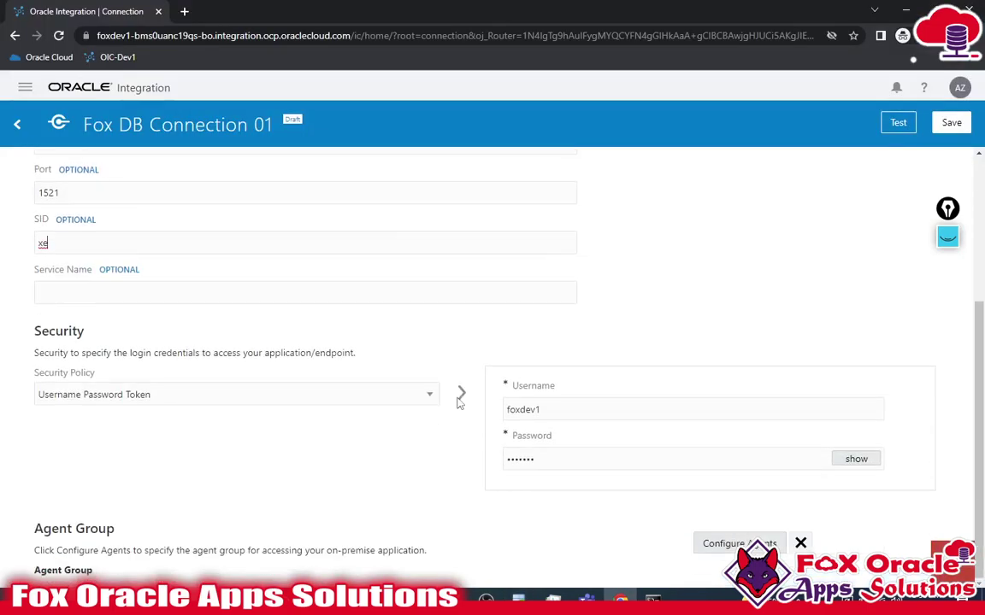
scroll(387, 358, up, 1)
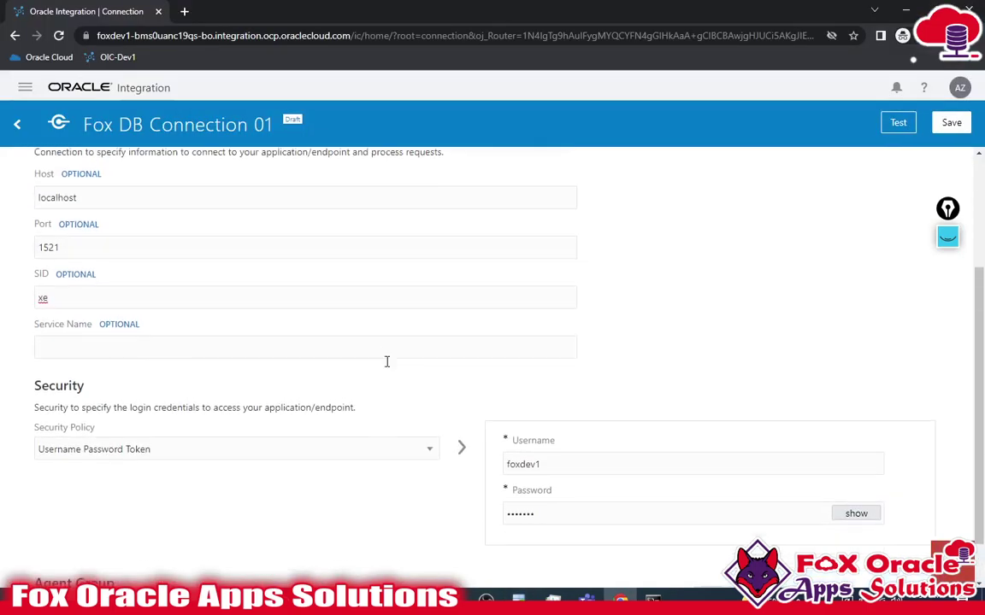
scroll(419, 419, down, 1)
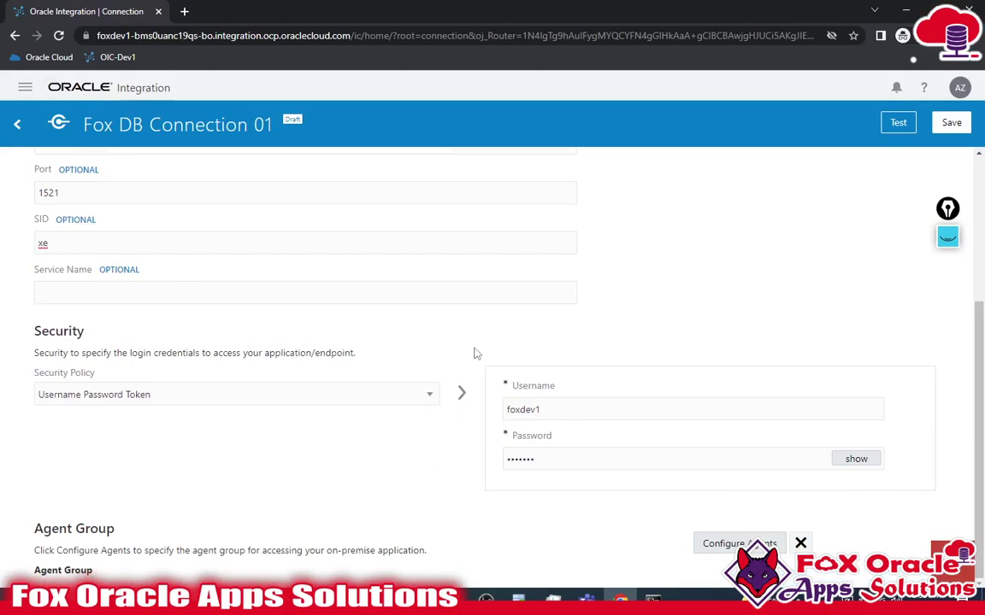
scroll(464, 353, up, 1)
scroll(464, 353, up, 1)
scroll(512, 358, down, 2)
scroll(558, 380, up, 2)
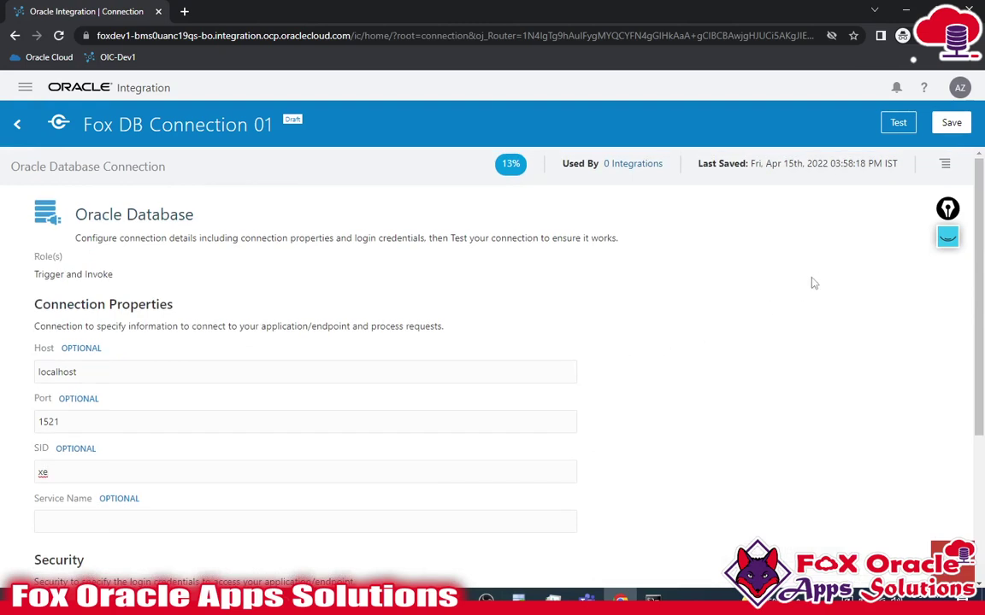
scroll(641, 400, down, 2)
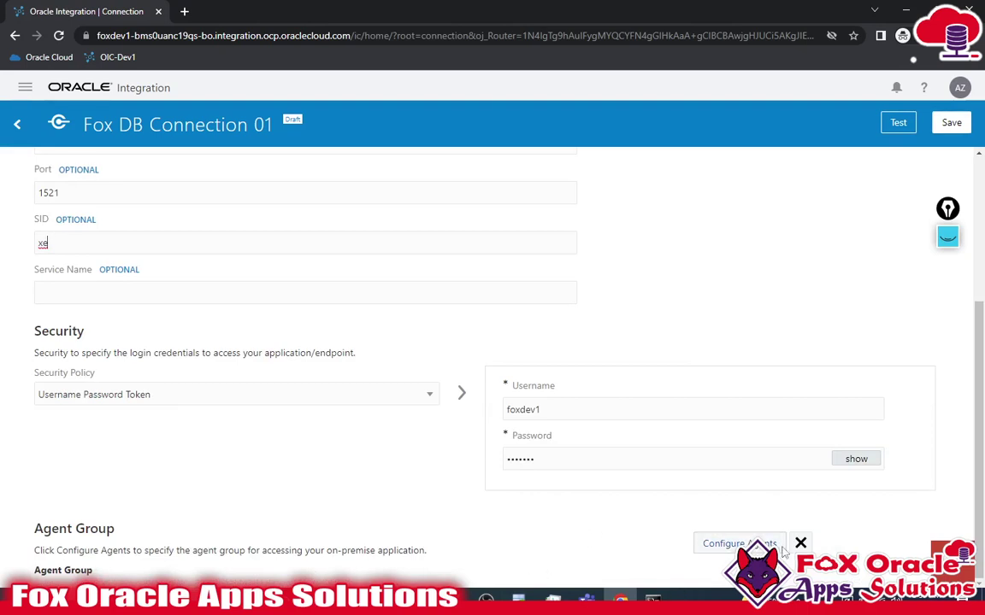
scroll(868, 292, up, 5)
- Test the connection, then assign the Fox DB Agent 02 agent group to it
click(903, 129)
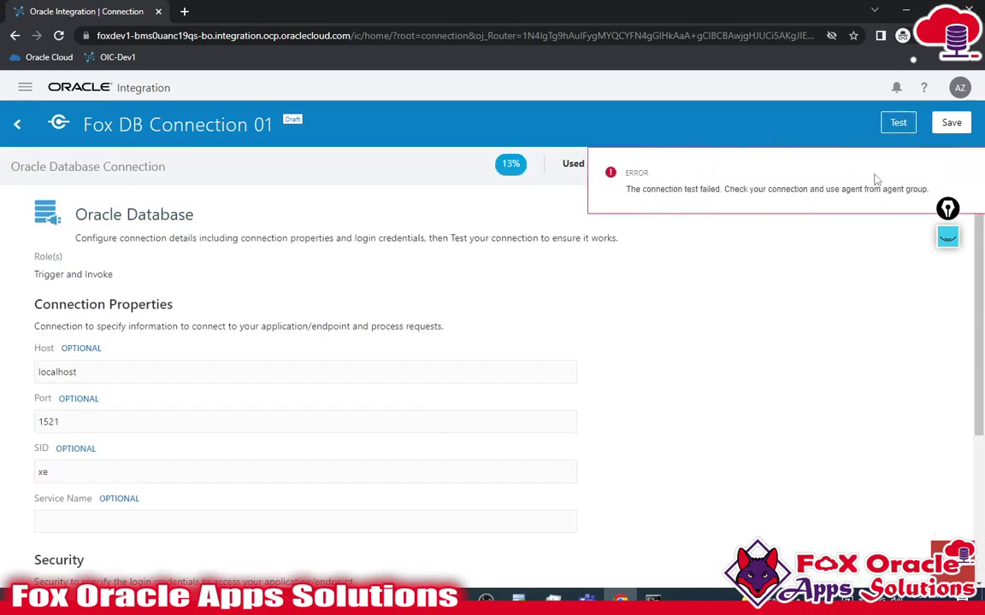
scroll(767, 519, down, 4)
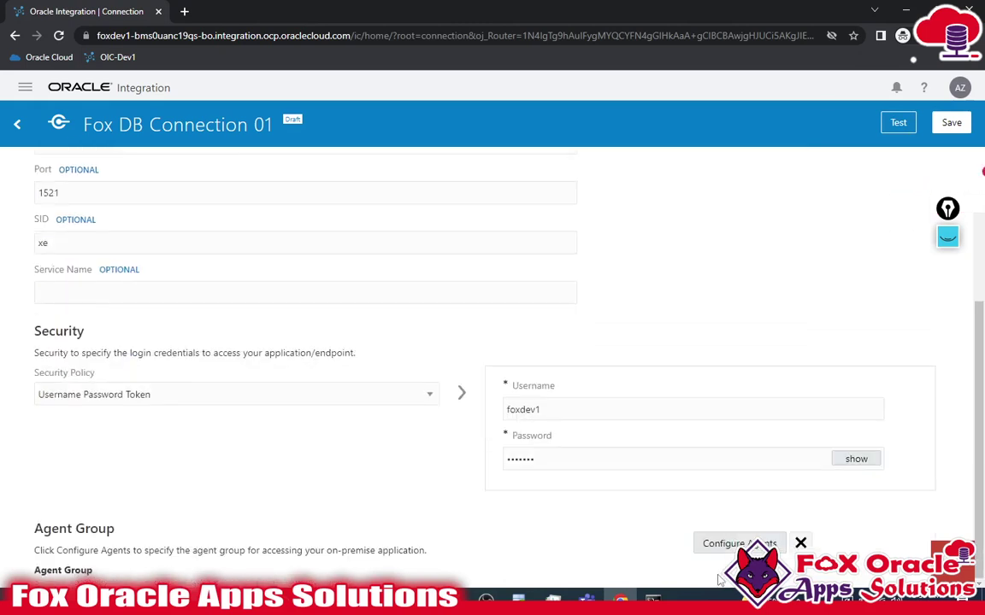
click(725, 541)
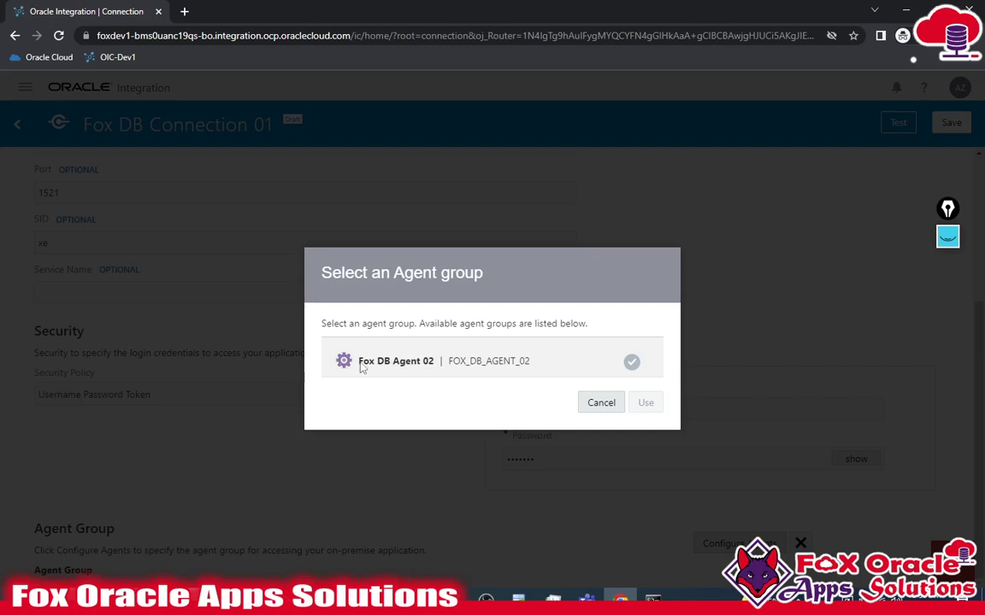
click(452, 366)
click(645, 404)
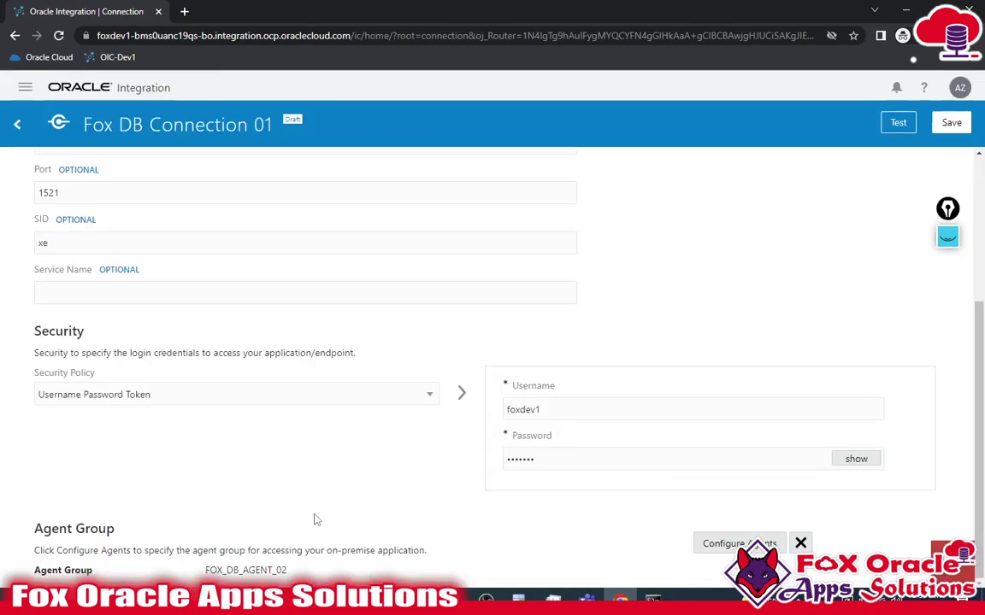
- Check FOX_DB_AGENT_02 against the installer profile, retest, save, and return to Connections
drag(205, 570, 281, 570)
key(alt+Tab)
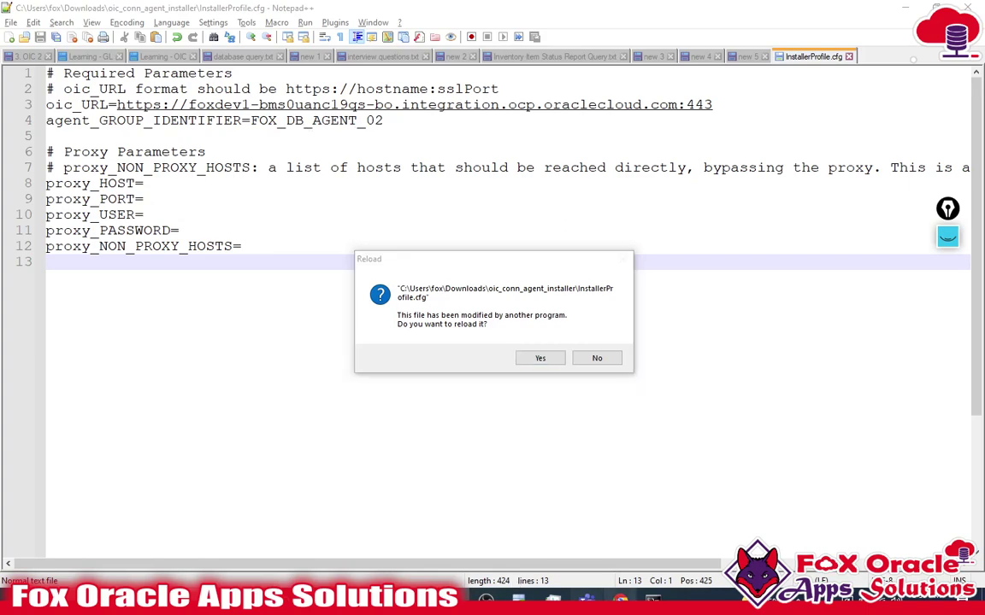
key(alt+Tab)
scroll(648, 525, up, 3)
click(897, 122)
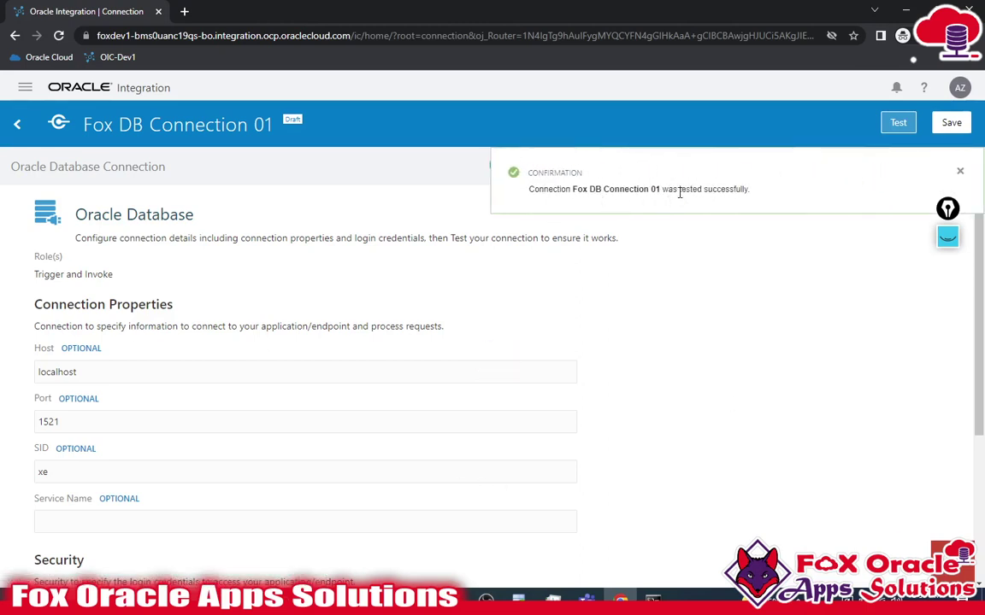
click(950, 122)
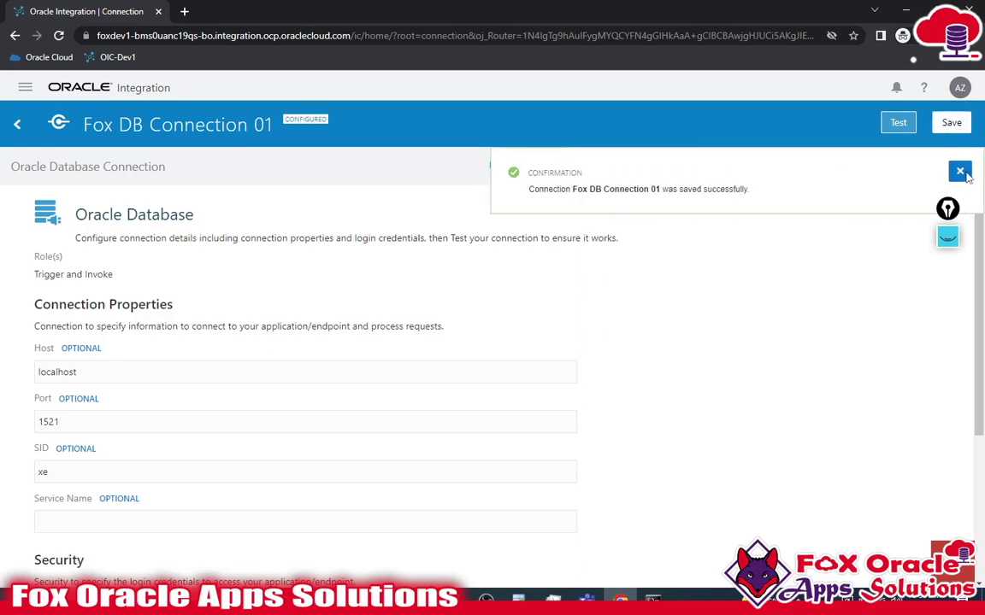
click(958, 169)
click(15, 122)
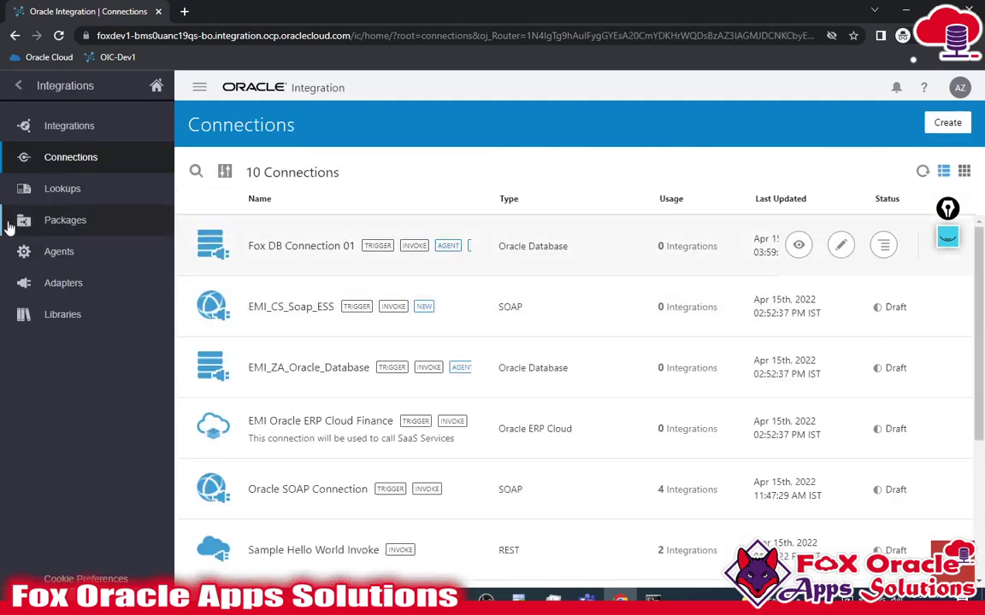
- Rerun the XX_COUNTRY_LOOKUP select in SQL Developer, then start creating a new integration
click(55, 131)
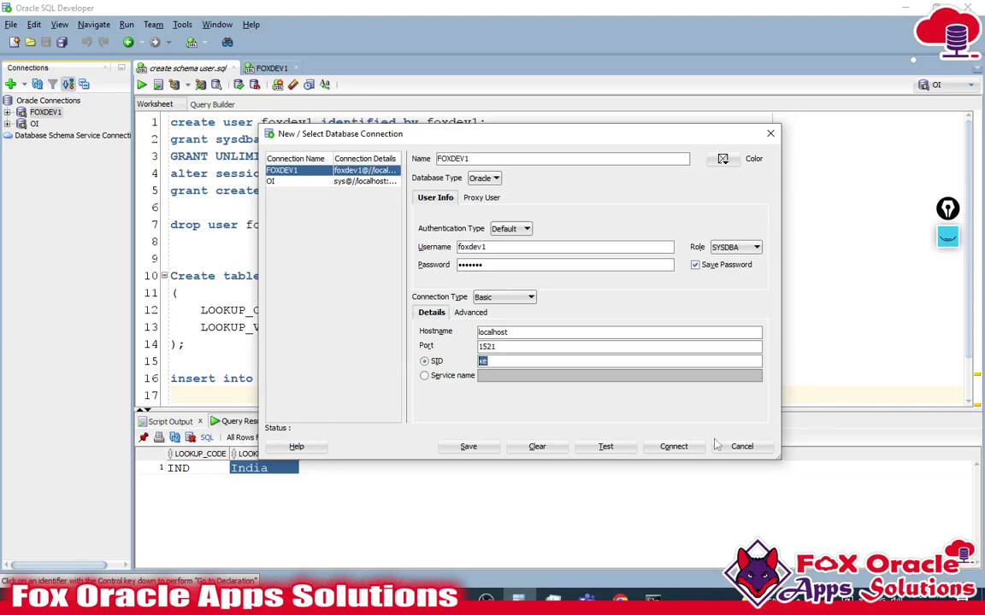
click(676, 446)
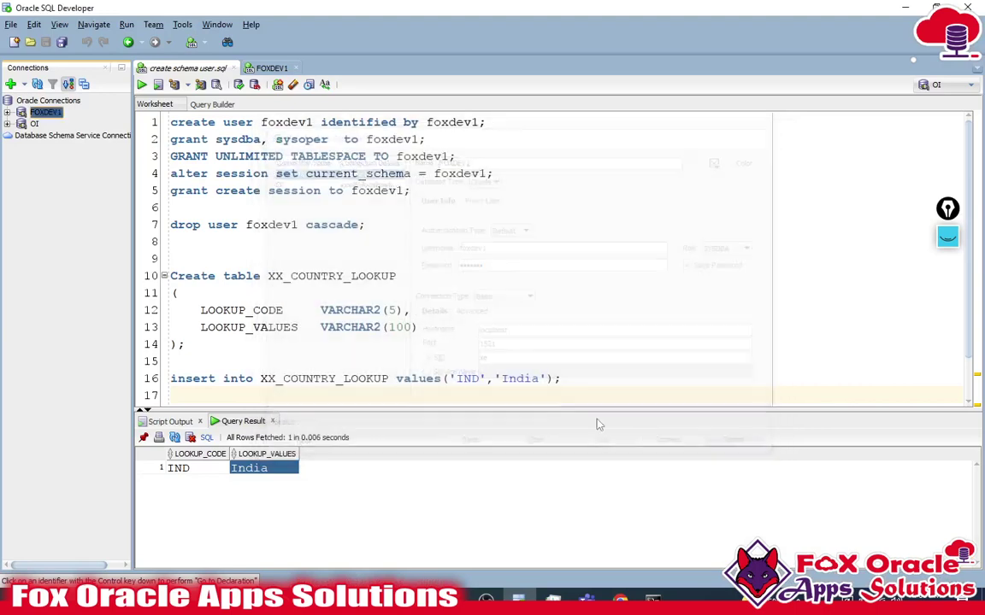
scroll(357, 295, down, 1)
click(446, 364)
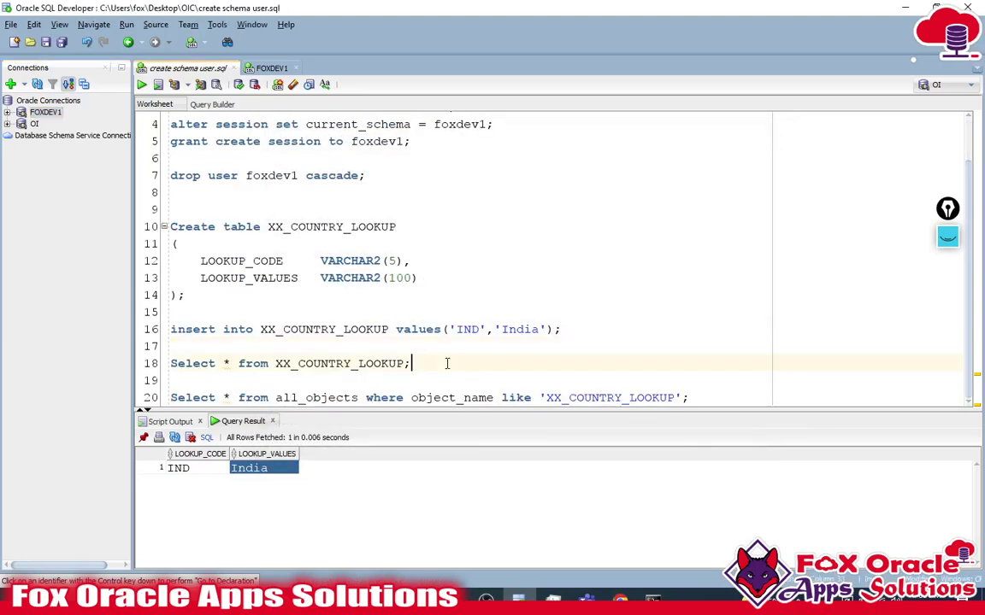
key(ctrl+Return)
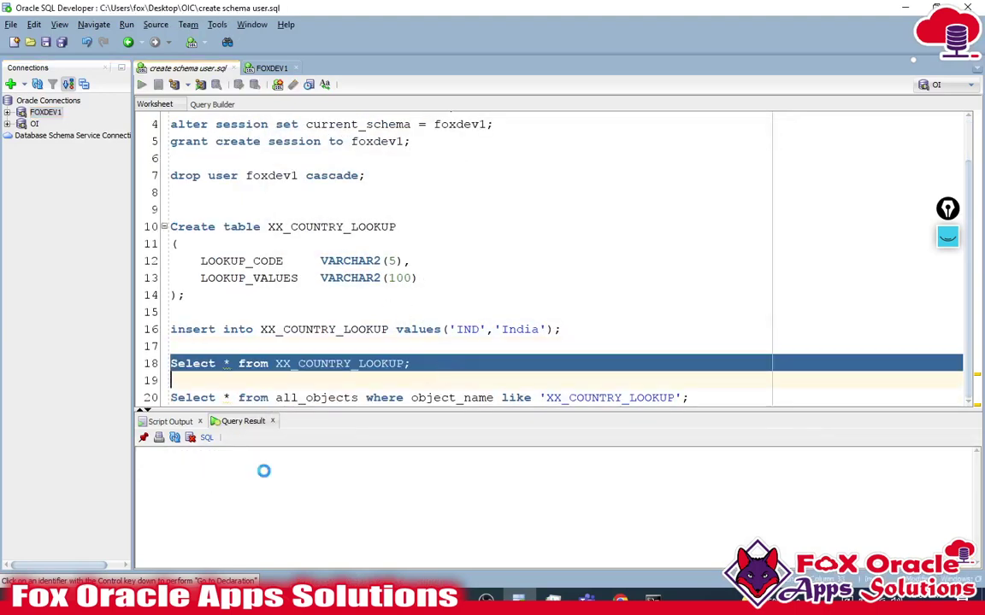
click(619, 600)
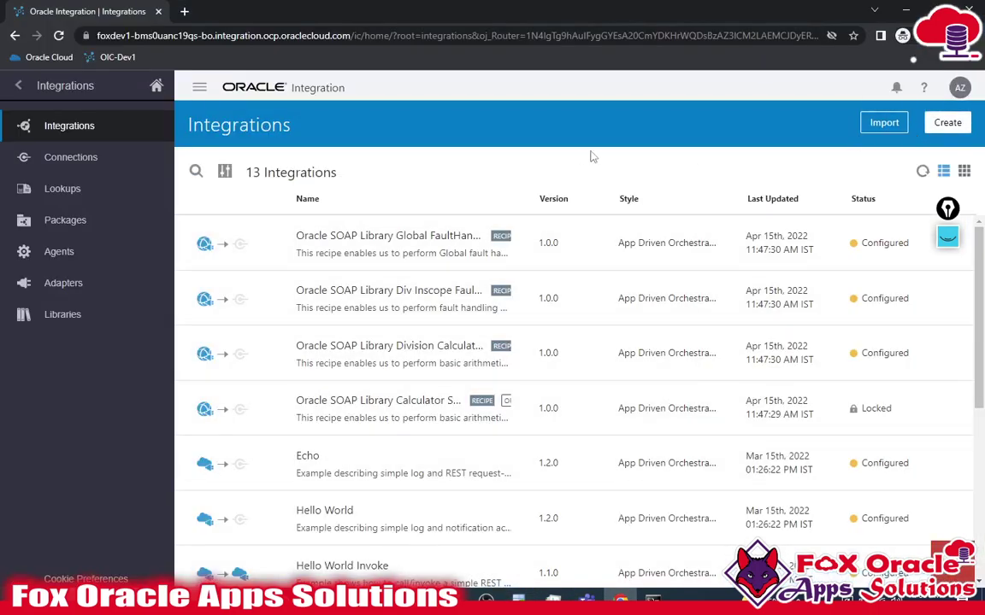
click(959, 123)
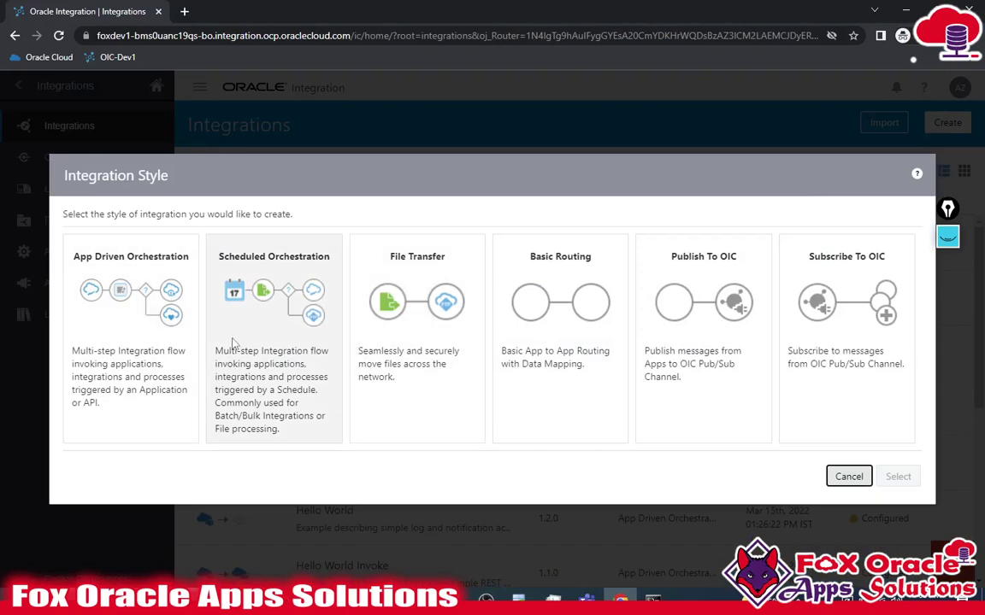
- Choose the Scheduled orchestration style and name the integration Fox DB Operation Integration 01
click(271, 317)
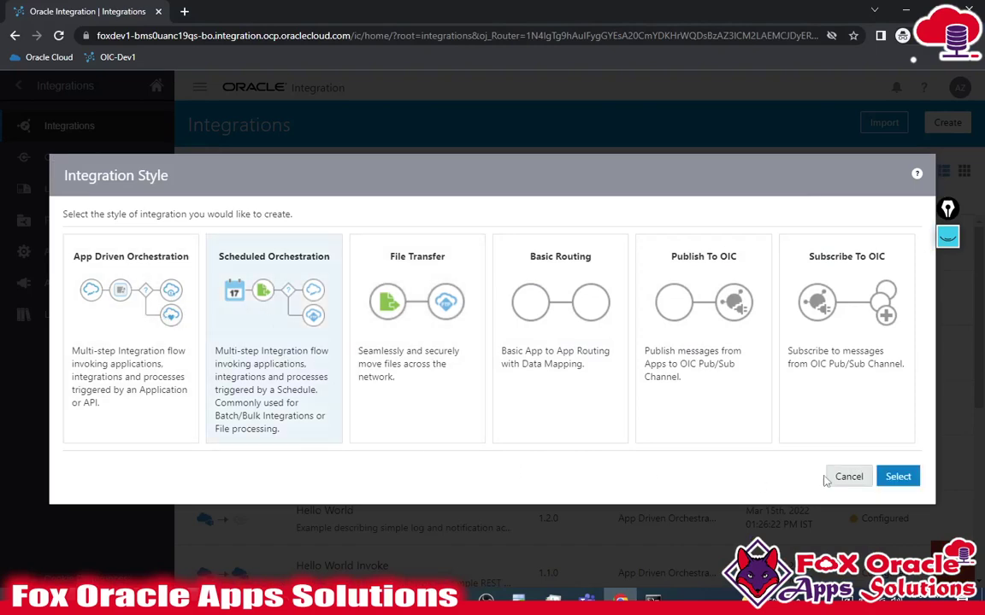
click(898, 477)
click(439, 284)
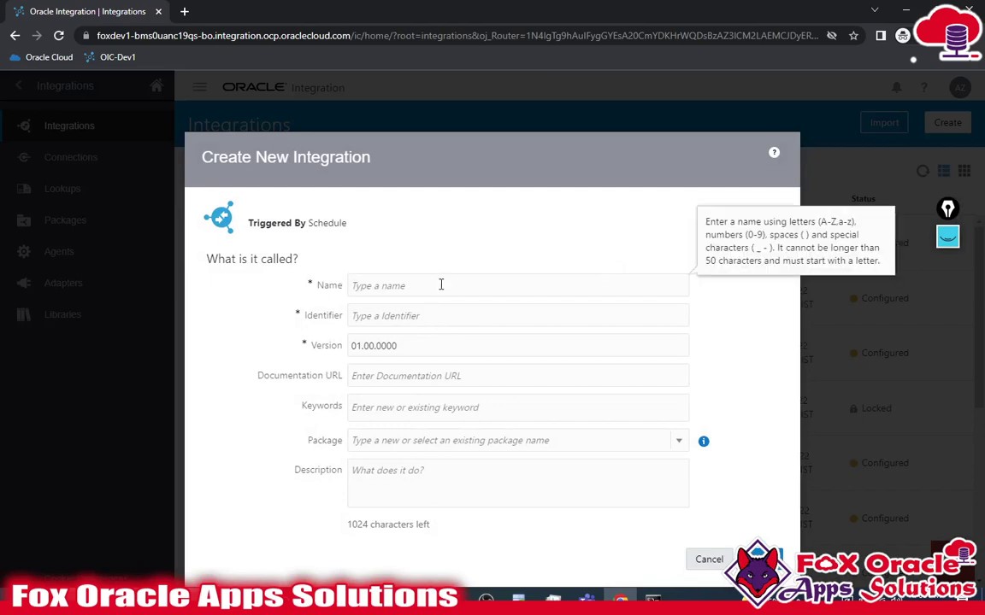
text(Fox)
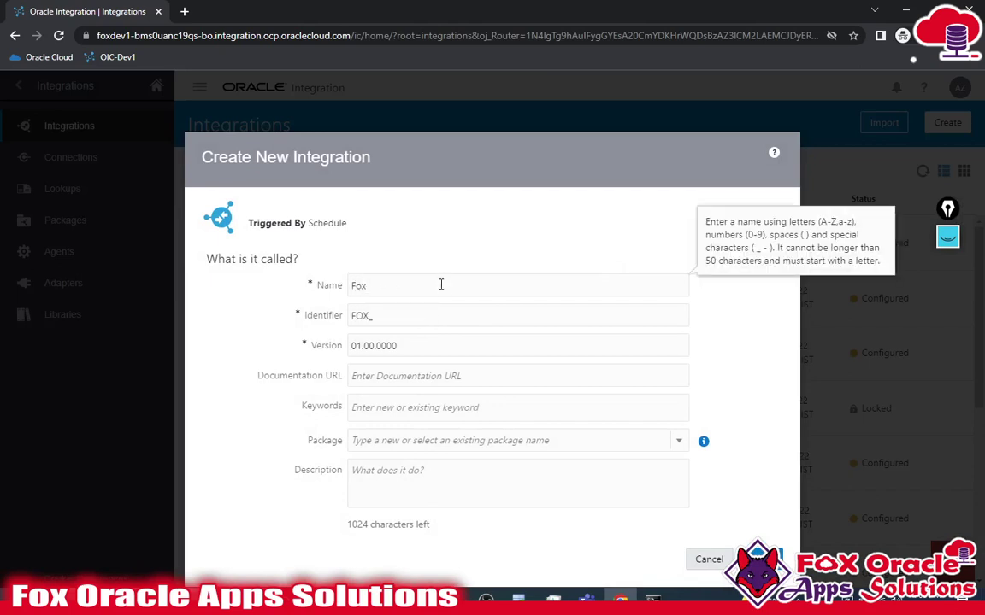
text( DB Operation)
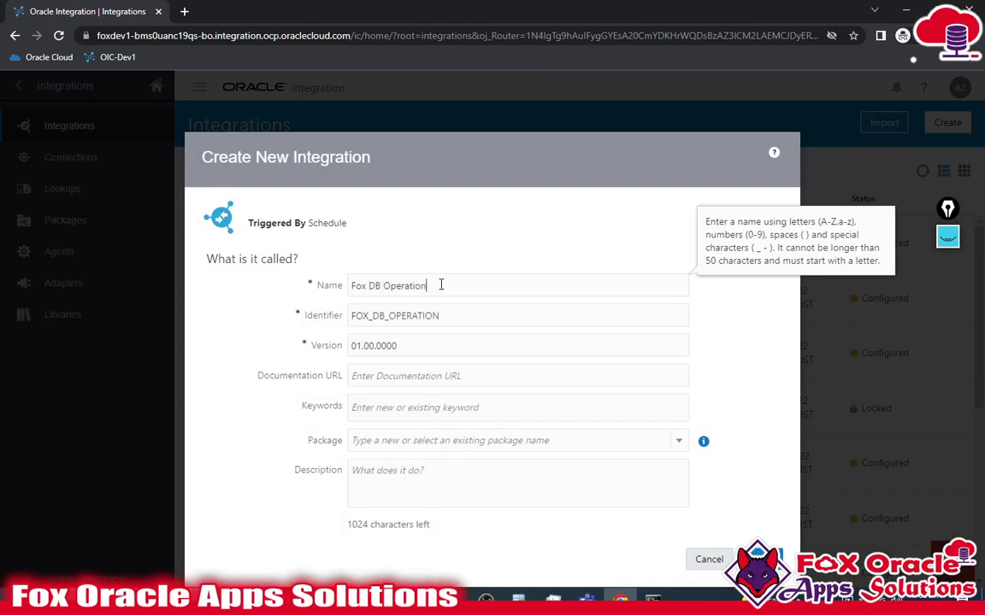
text(Integrati)
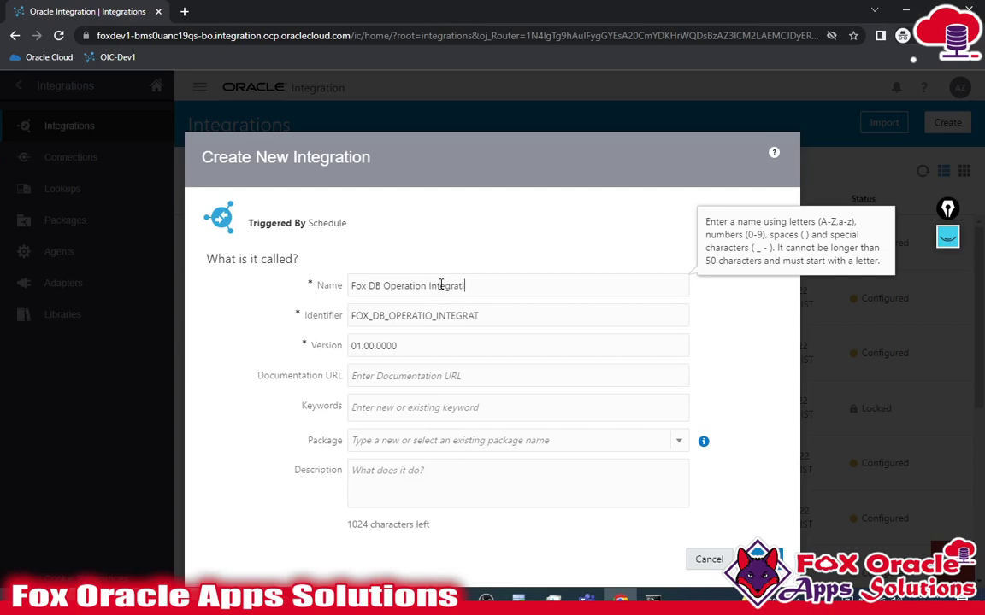
text(on 02)
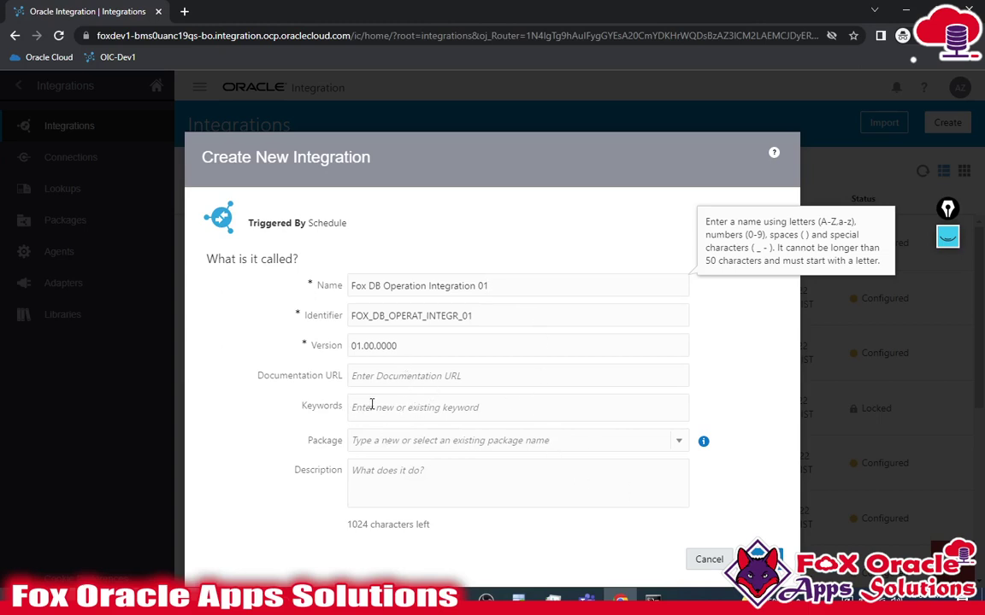
- Leave keywords and package empty and create the integration
click(373, 414)
click(762, 404)
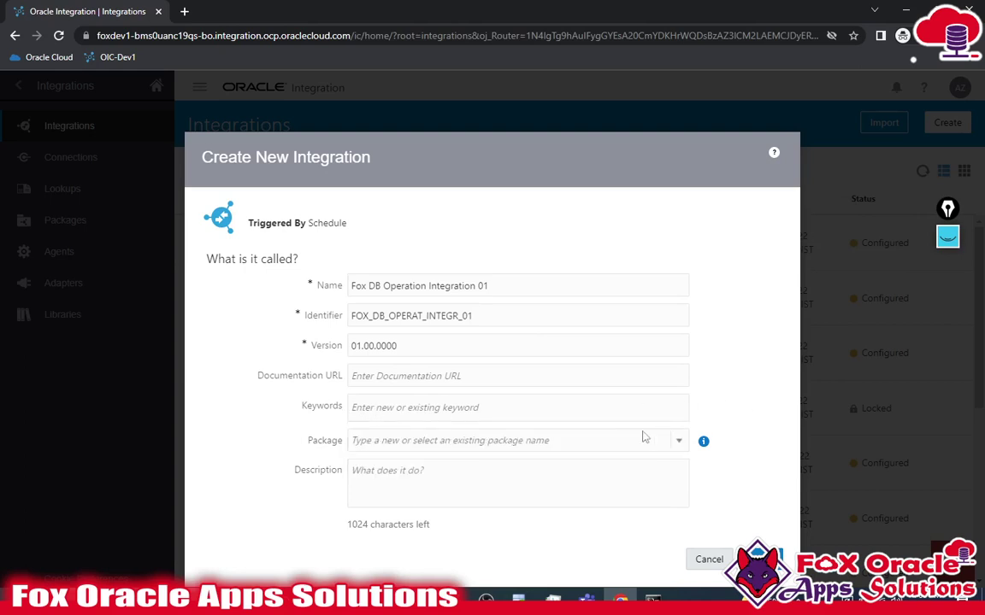
click(455, 441)
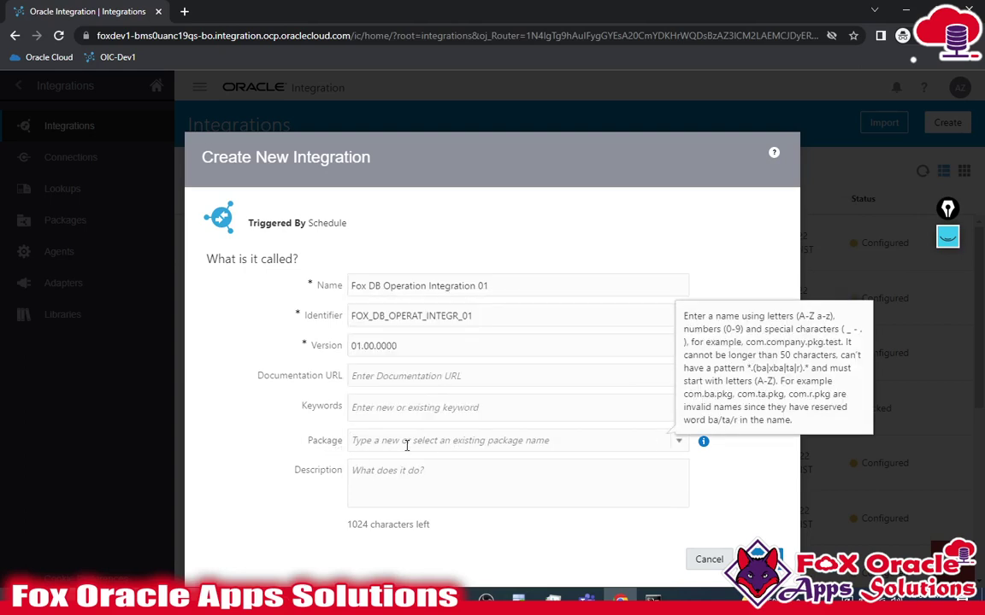
click(407, 446)
click(305, 450)
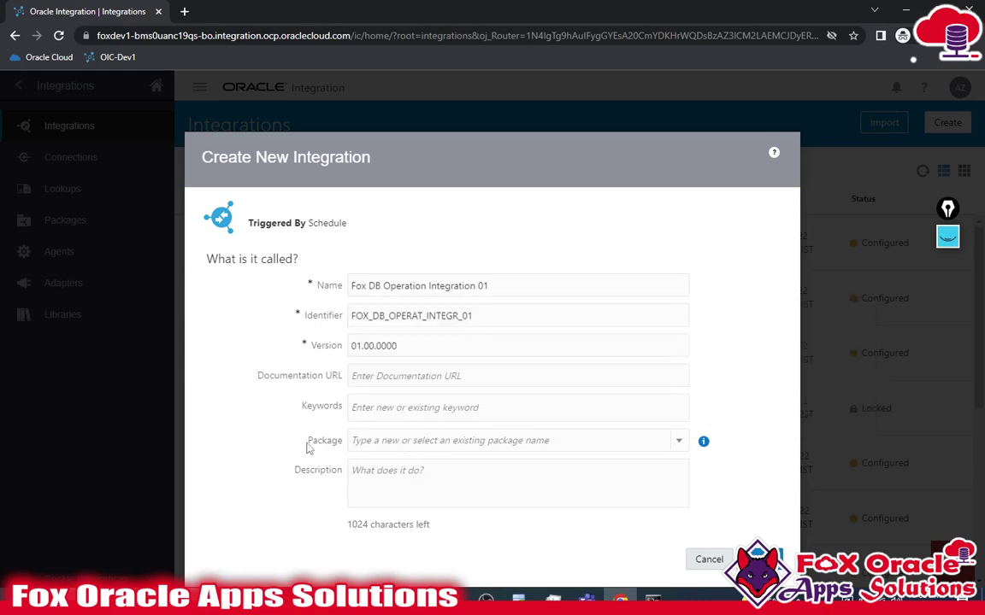
double_click(324, 441)
click(366, 442)
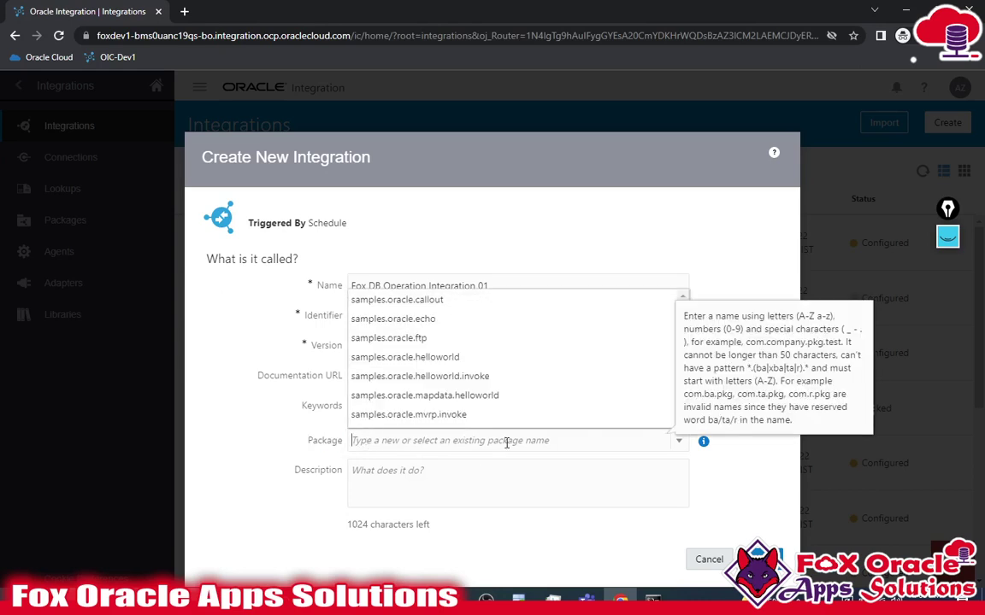
key(Escape)
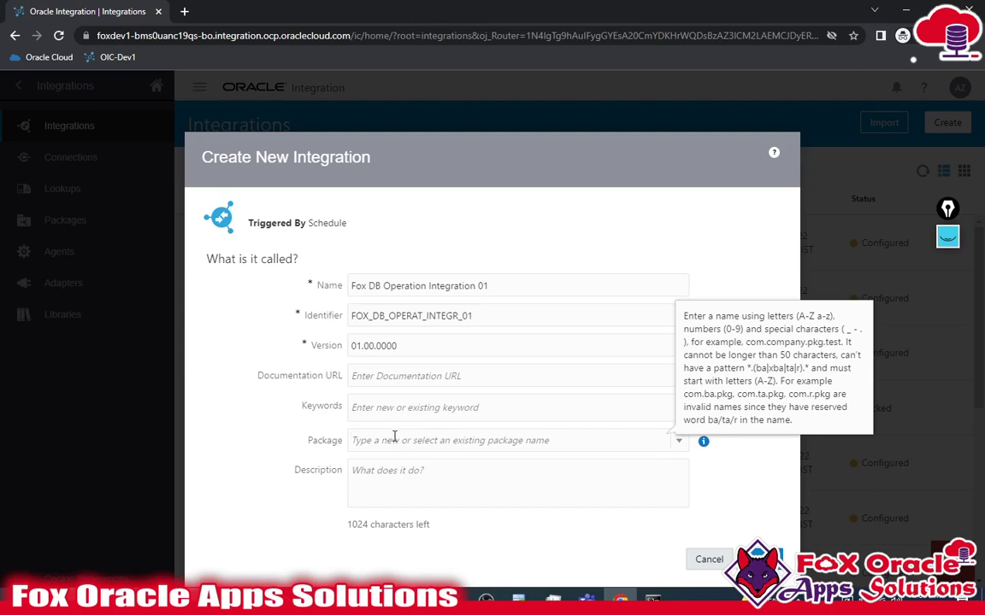
click(394, 437)
key(Escape)
click(761, 559)
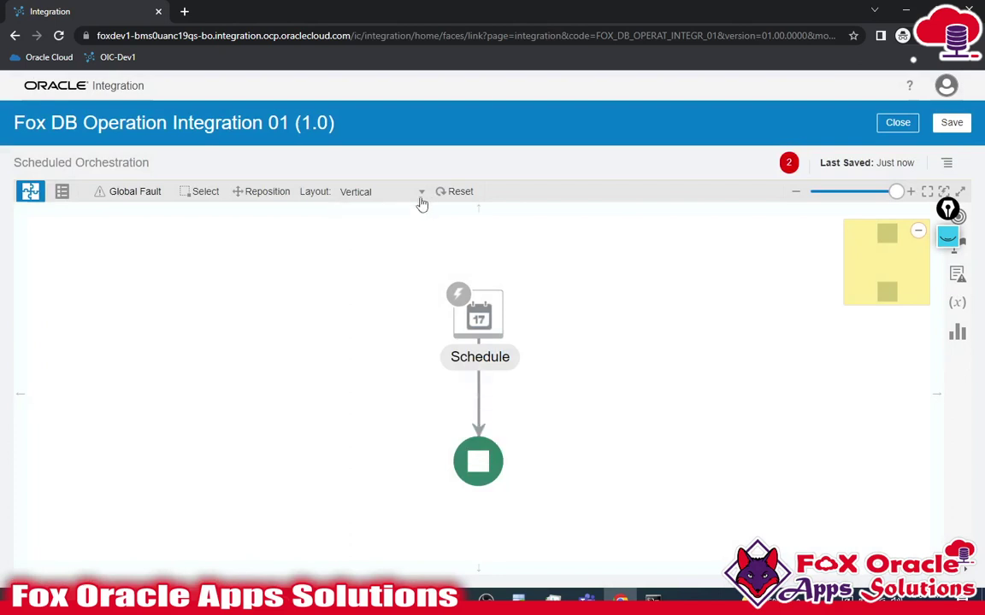
- Switch the canvas layout to Horizontal and edit the Schedule trigger's parameters
click(376, 189)
click(359, 205)
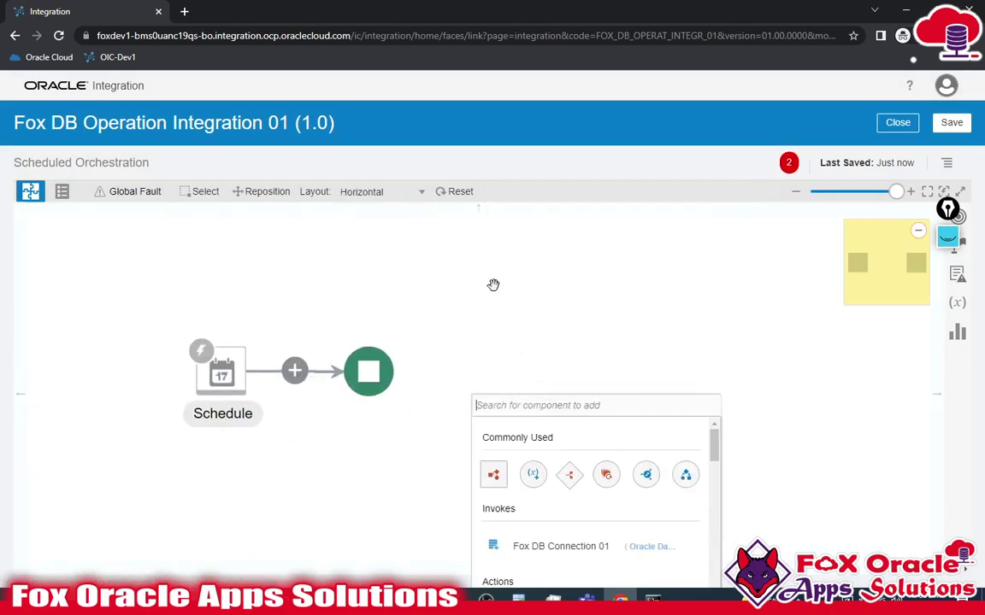
click(521, 283)
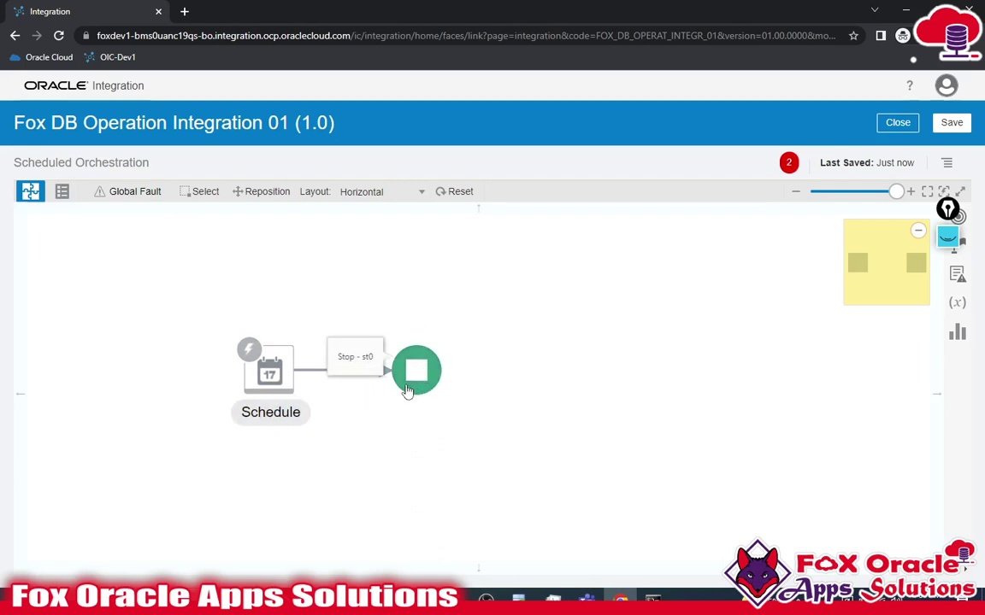
click(274, 372)
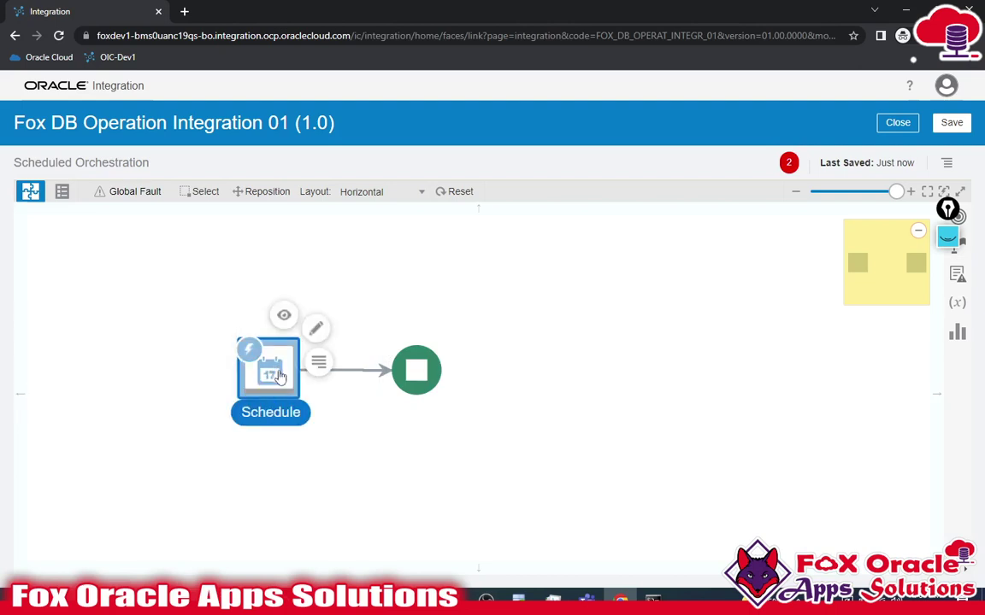
click(316, 331)
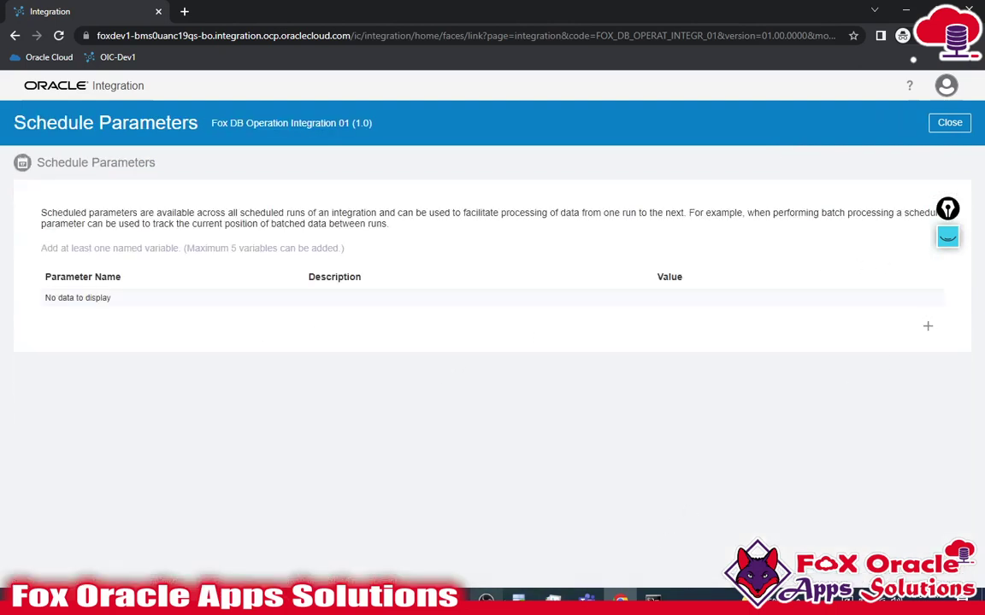
- Add schedule parameter P_LOOKUP_CODE, copying the column name from the database script
key(alt+Tab)
double_click(269, 260)
key(ctrl+c)
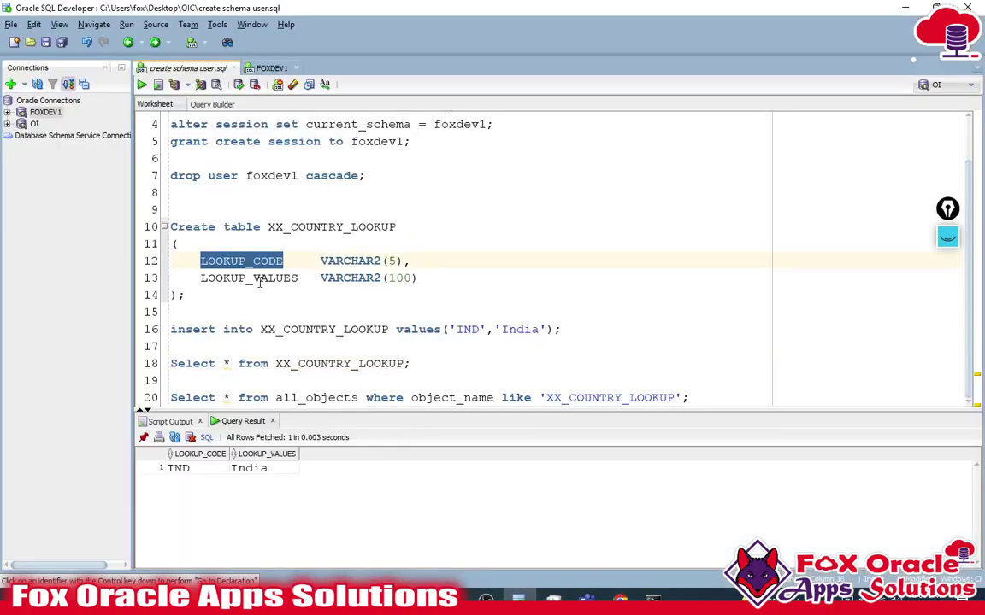
key(alt+Tab)
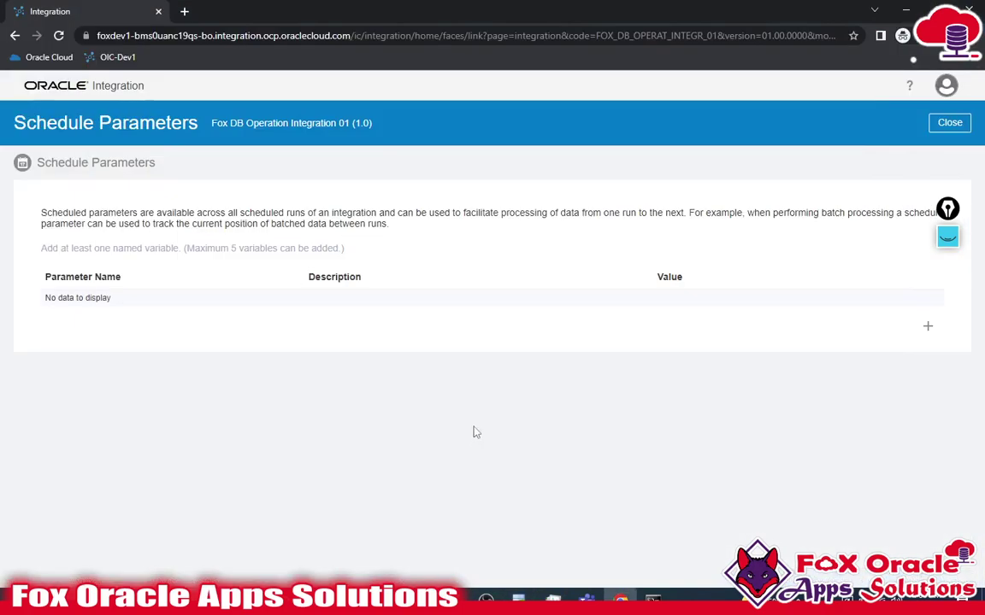
click(928, 327)
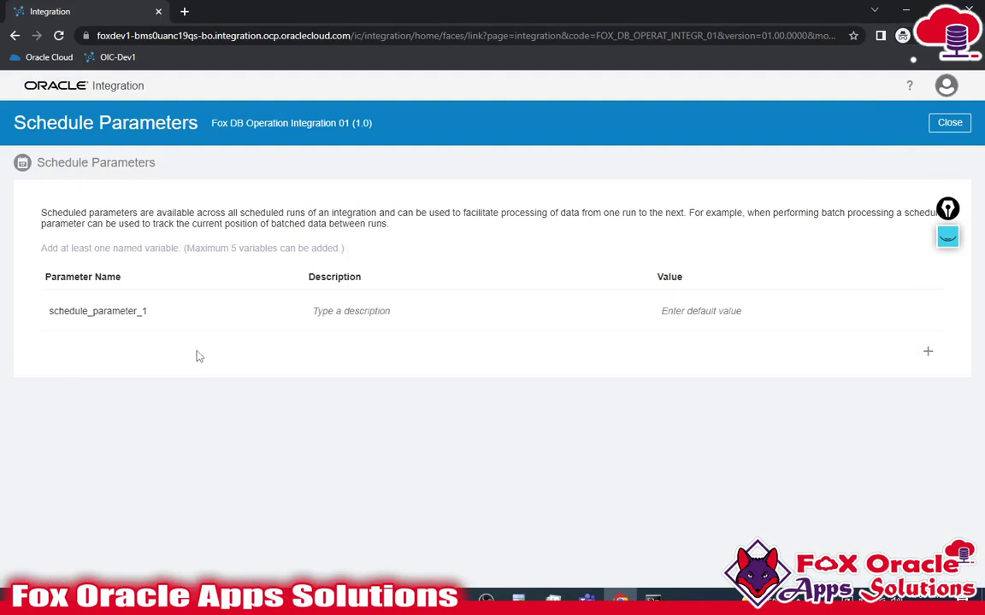
click(176, 310)
double_click(176, 312)
text(P-)
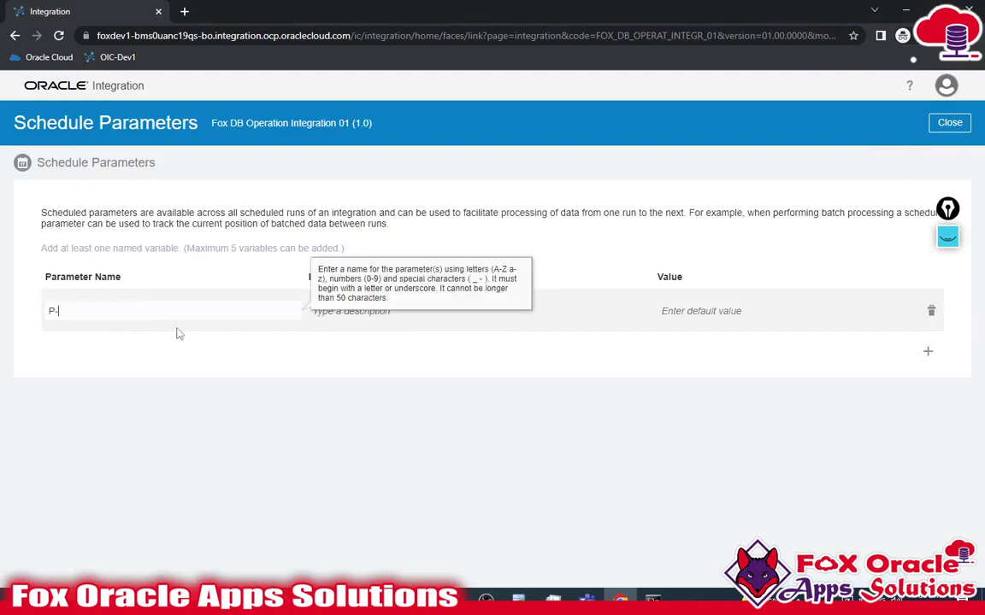
key(ctrl+v)
key(BackSpace)
text(_)
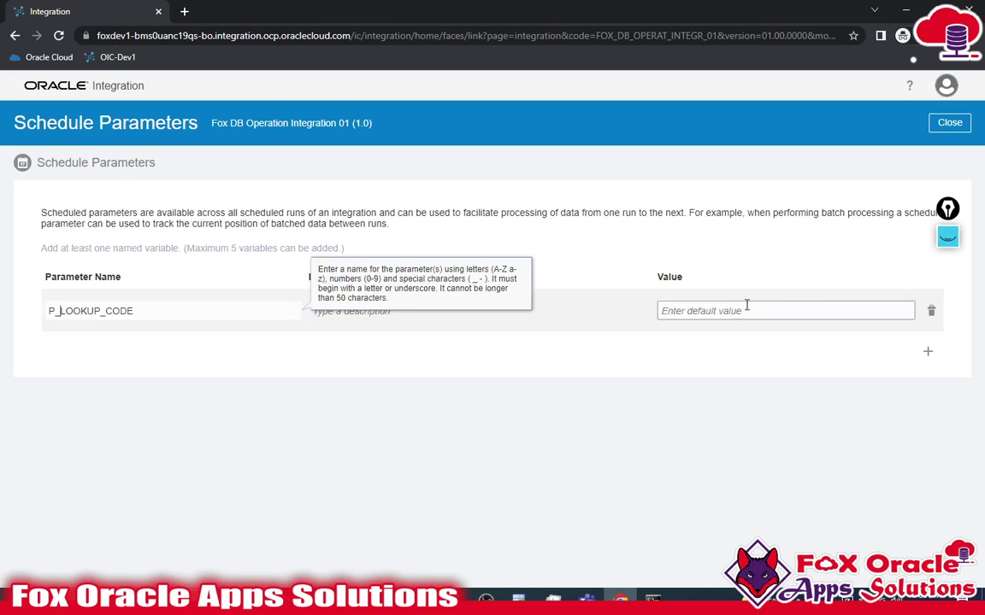
click(536, 315)
click(747, 310)
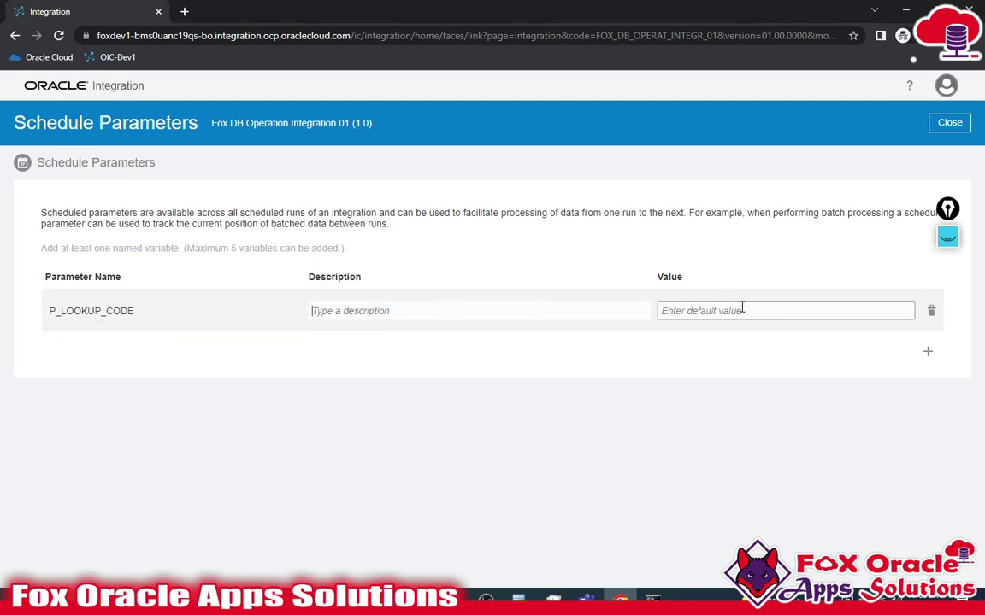
click(455, 310)
key(Tab)
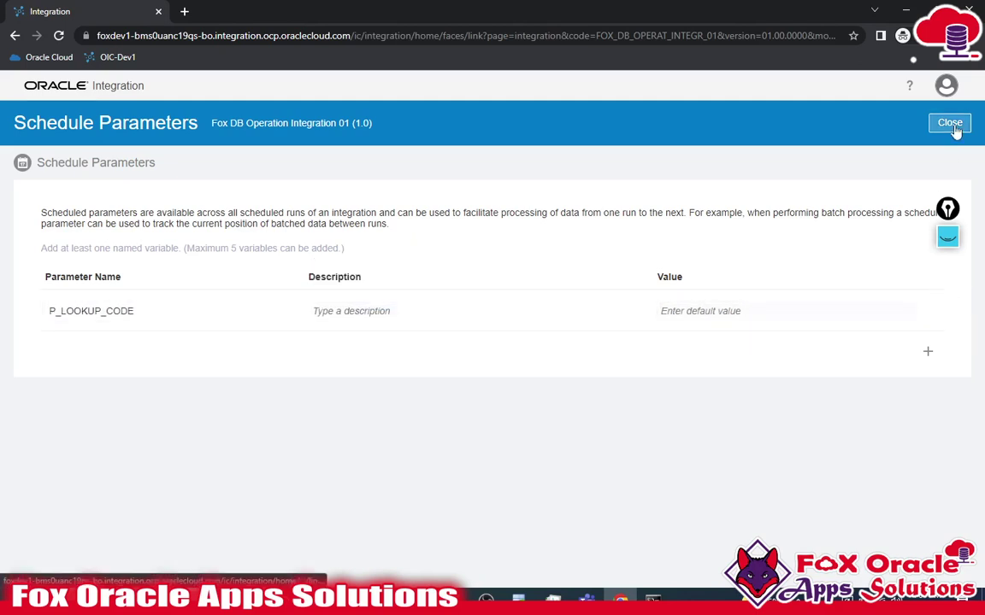
- Copy LOOKUP_VALUES from the script and fill in P_LOOKUP_CODE's default value
key(alt+Tab)
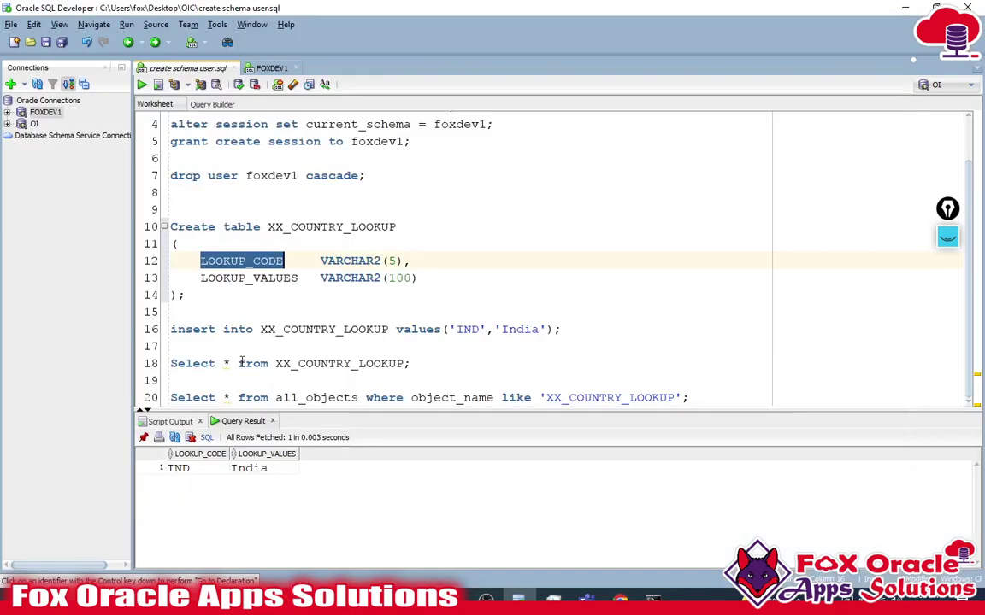
click(295, 299)
double_click(294, 279)
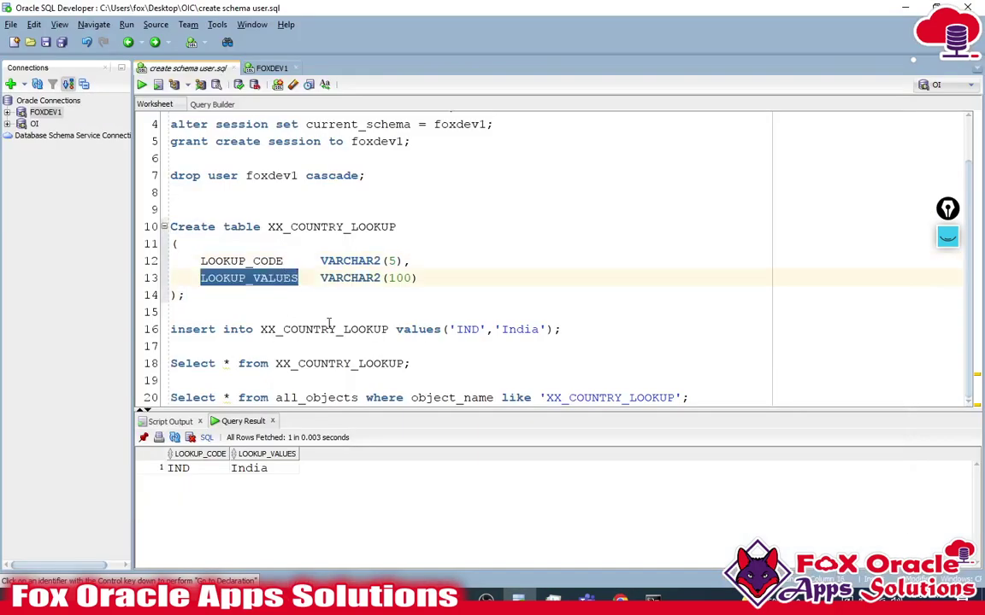
key(alt+Tab)
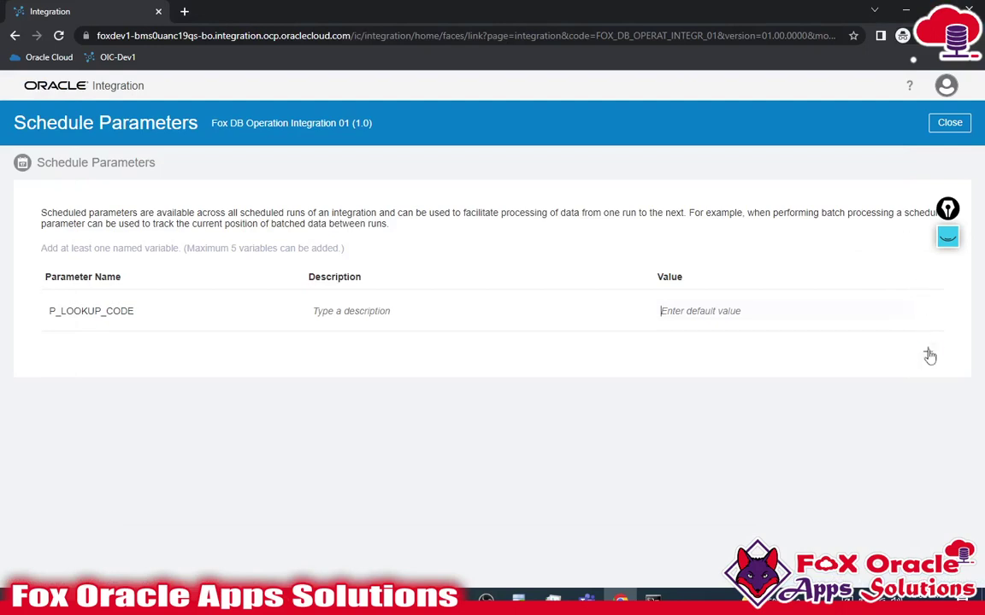
click(840, 311)
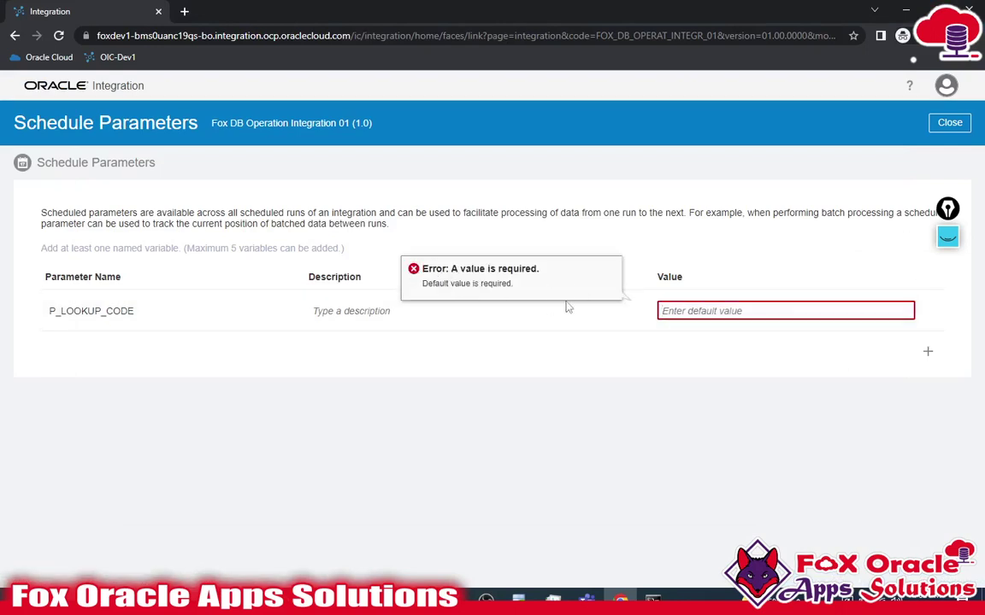
text(1)
- Add a second parameter P_LOOKUP_VALUES with default value "NA"
click(928, 351)
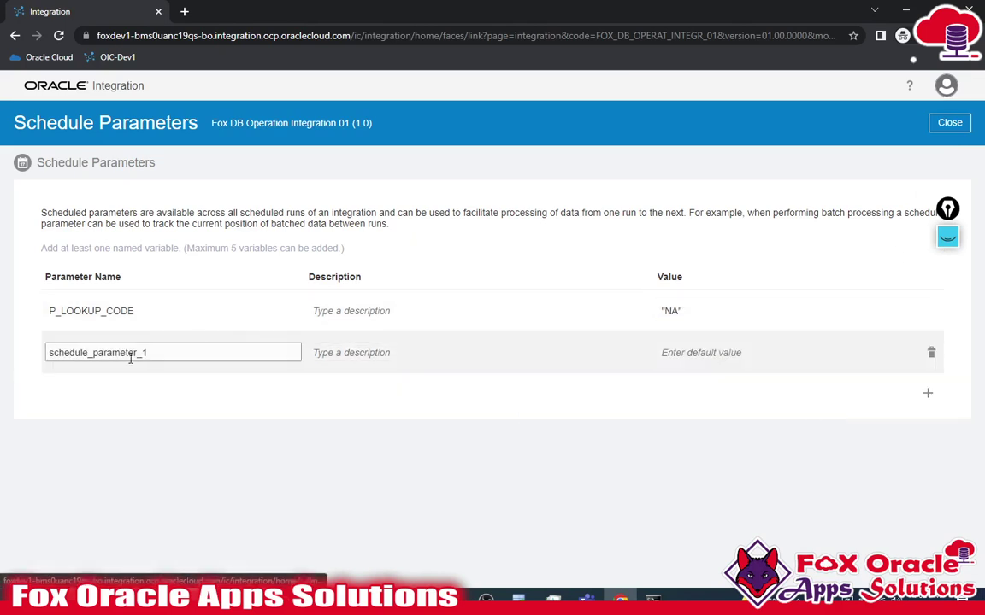
double_click(88, 359)
text(P_)
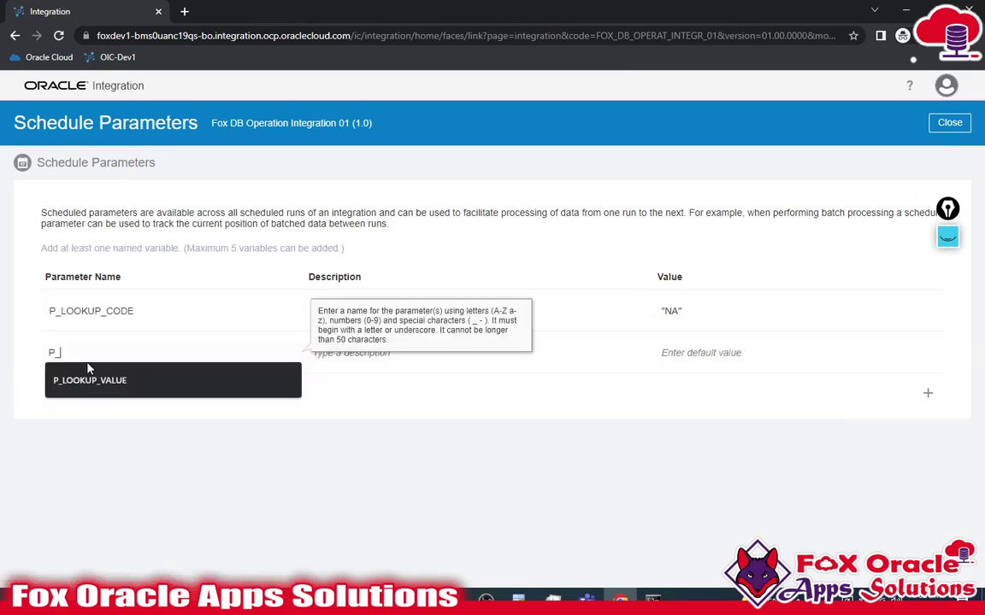
click(88, 380)
text(S)
click(696, 354)
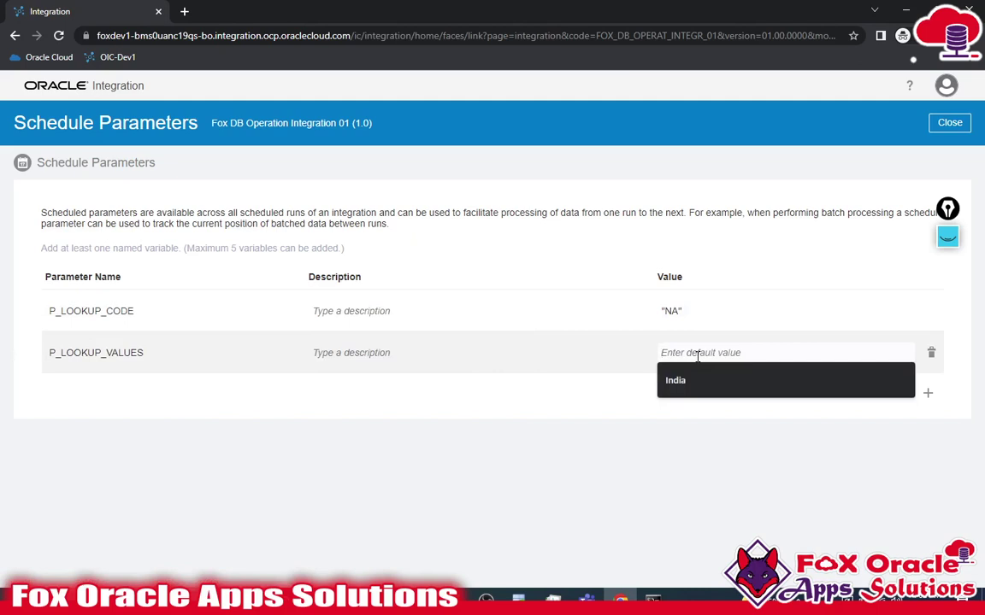
text("NA")
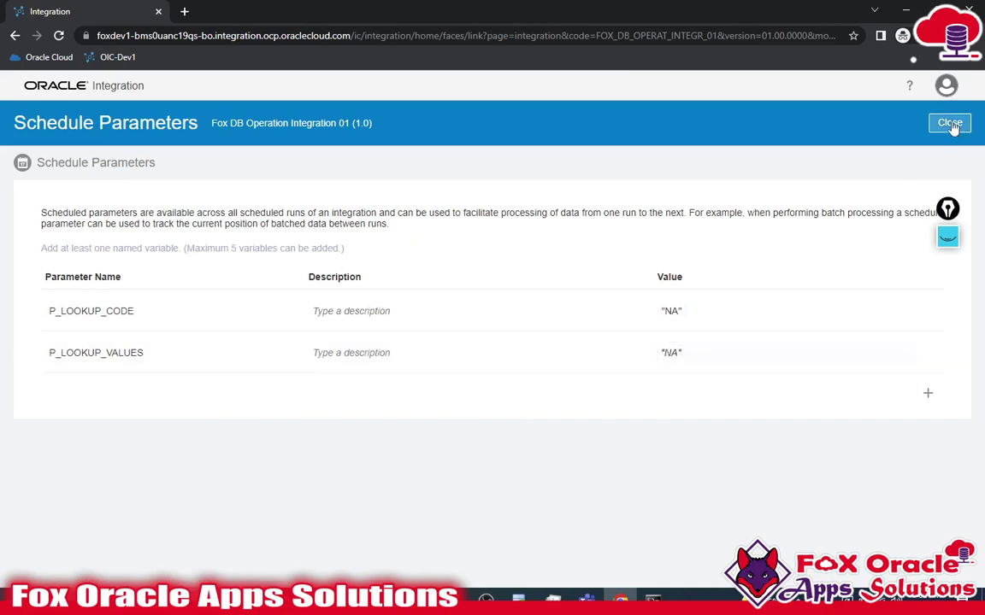
- Close the parameters page, reopen it to verify both parameters, and return to the canvas
click(950, 122)
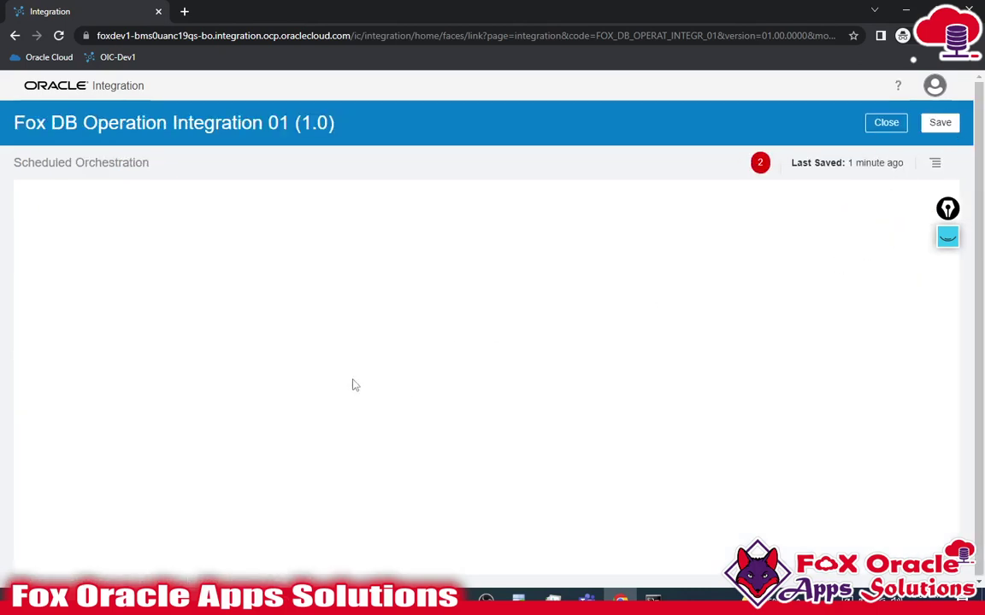
click(313, 330)
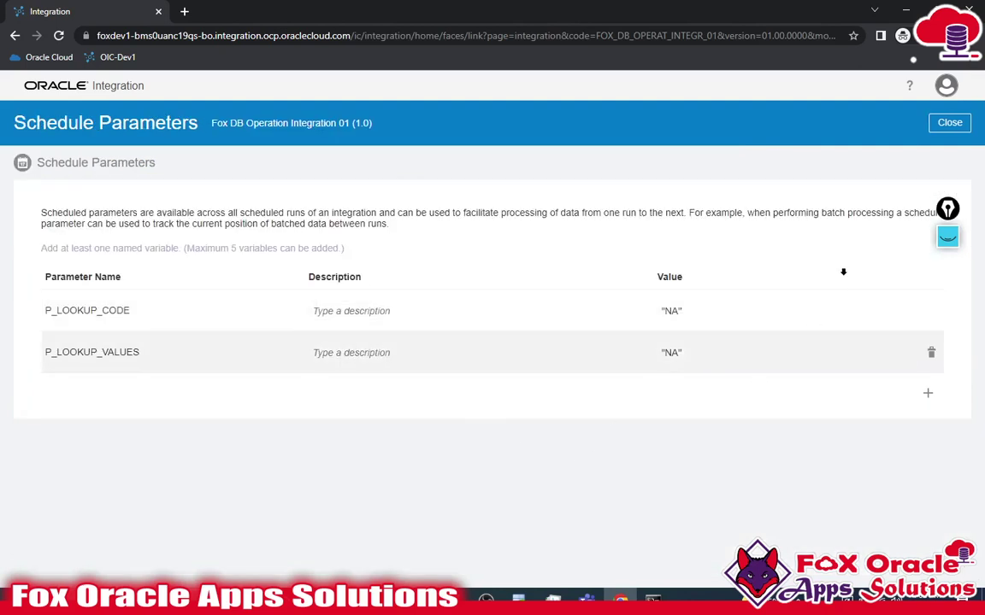
click(947, 123)
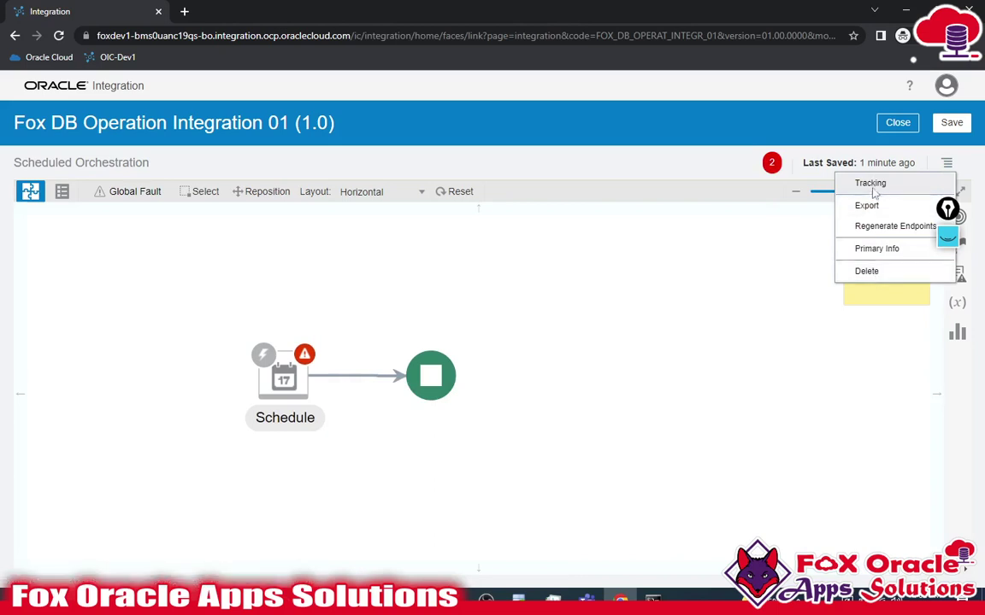
- Set $P_LOOKUP_CODE as primary and $P_LOOKUP_VALUES as second tracking field, then save
click(872, 187)
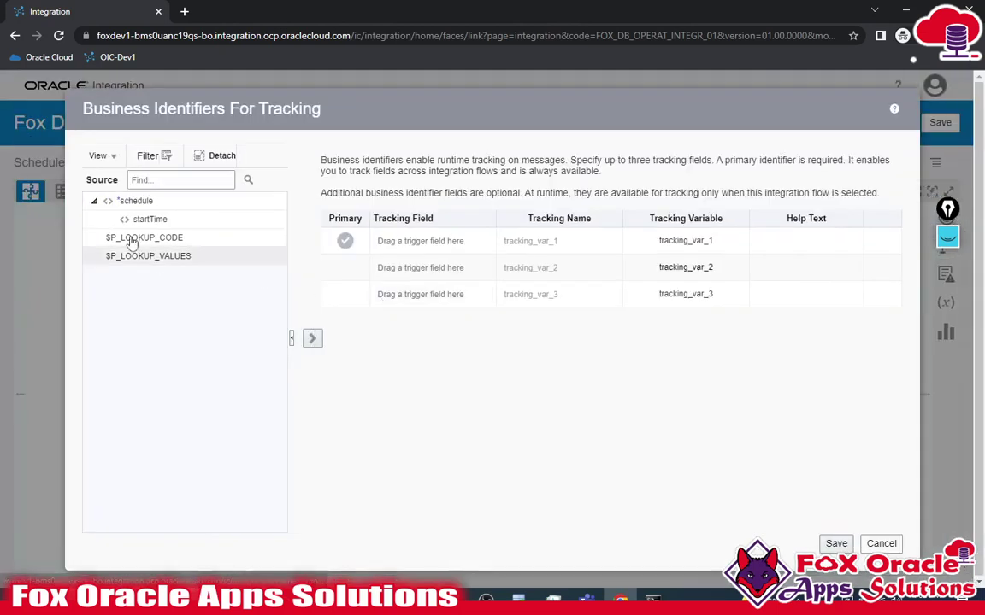
drag(144, 237, 399, 247)
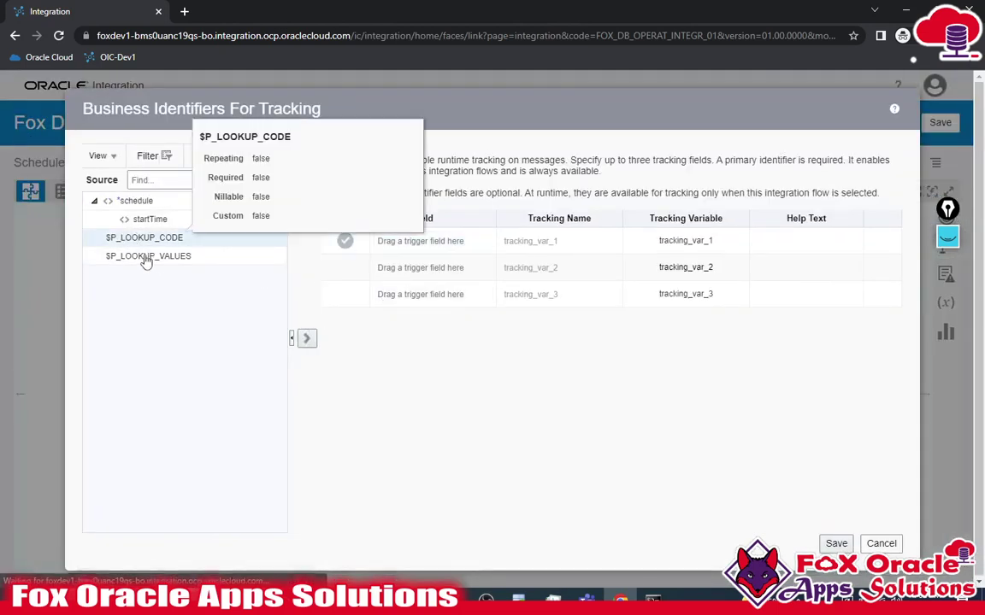
drag(145, 257, 431, 267)
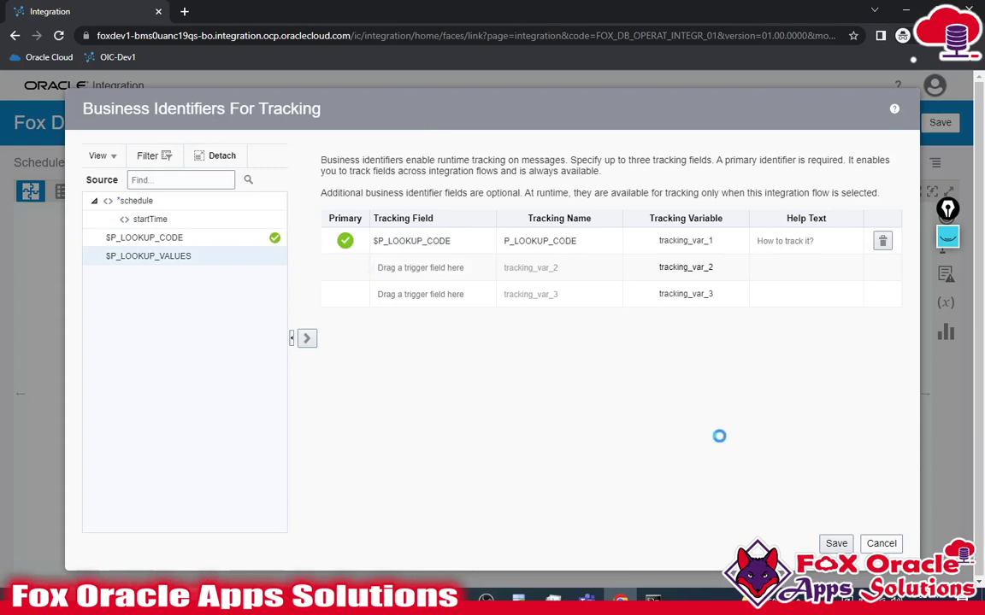
click(837, 544)
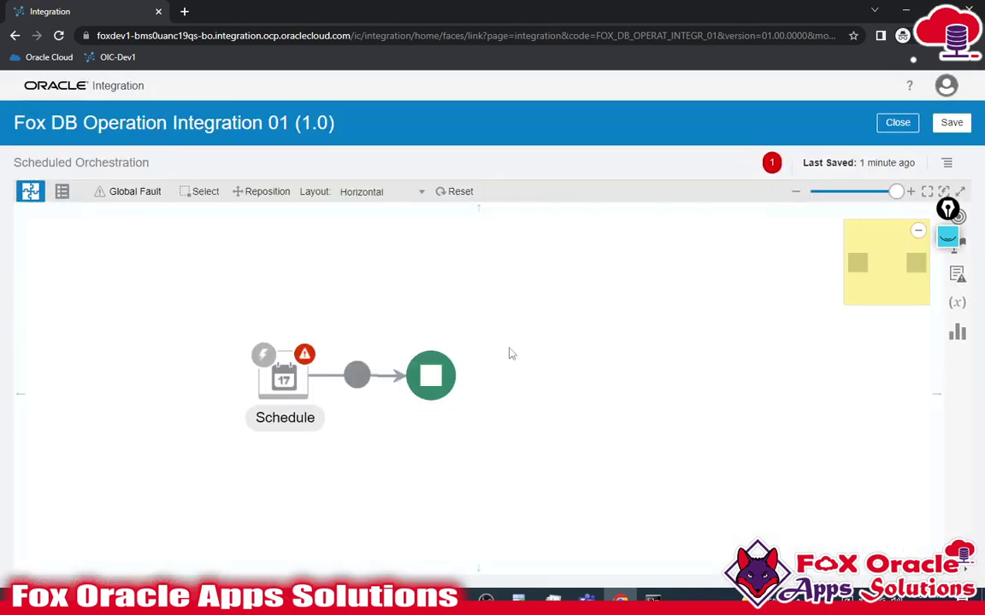
click(573, 299)
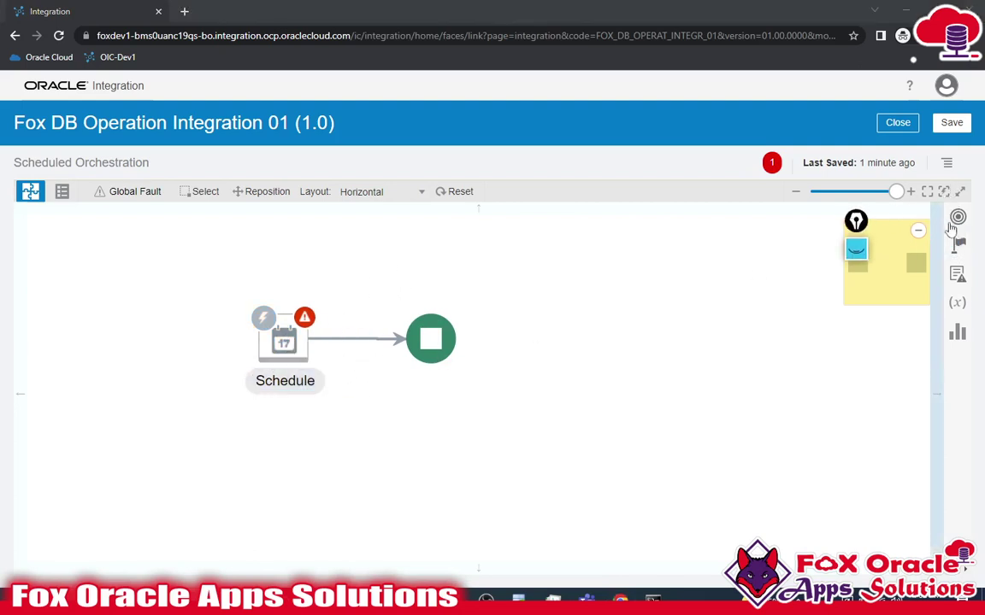
- Drag the Oracle Database invoke Fox DB Connection 01 onto the flow after Schedule
click(955, 220)
click(697, 269)
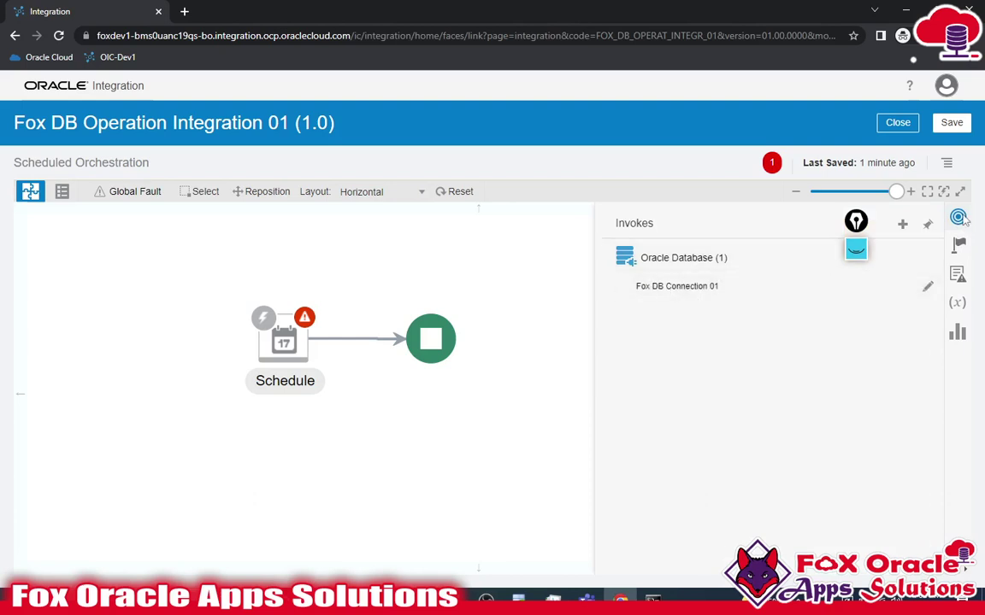
click(958, 218)
click(958, 220)
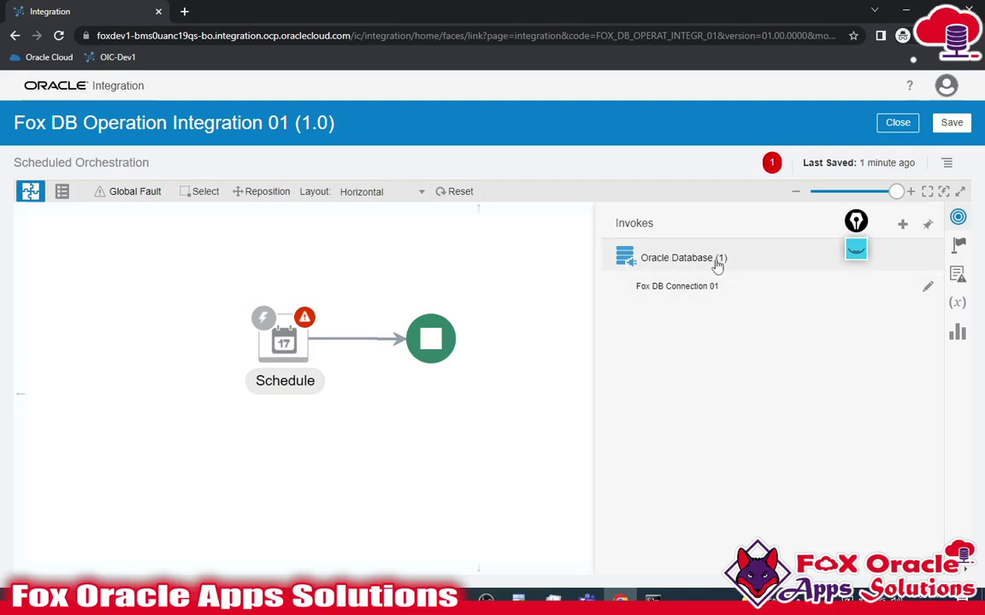
drag(693, 289, 350, 327)
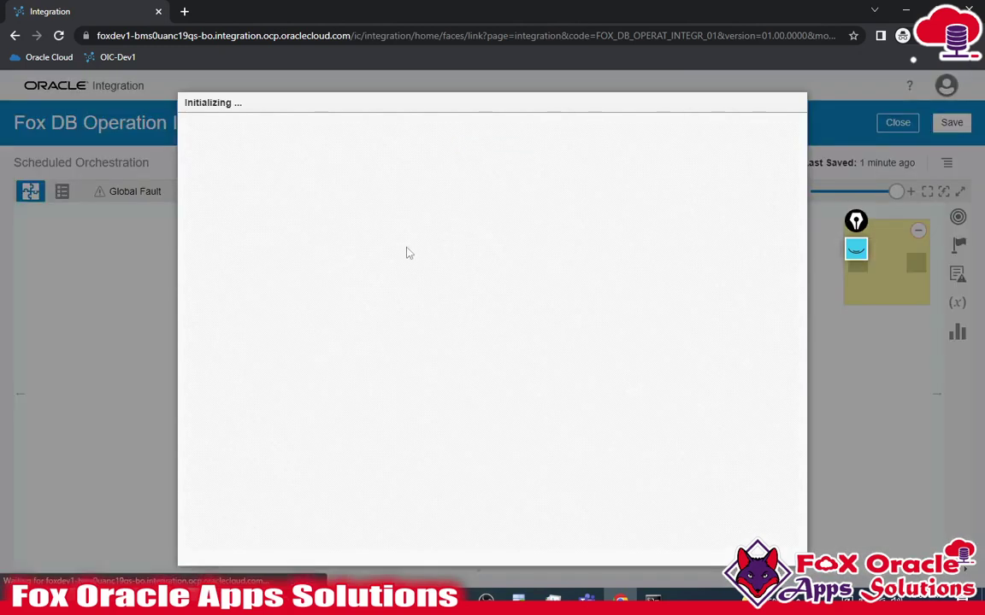
- Name the endpoint insetLookup and choose Perform an Operation On a Table with Insert
click(374, 242)
text(inset)
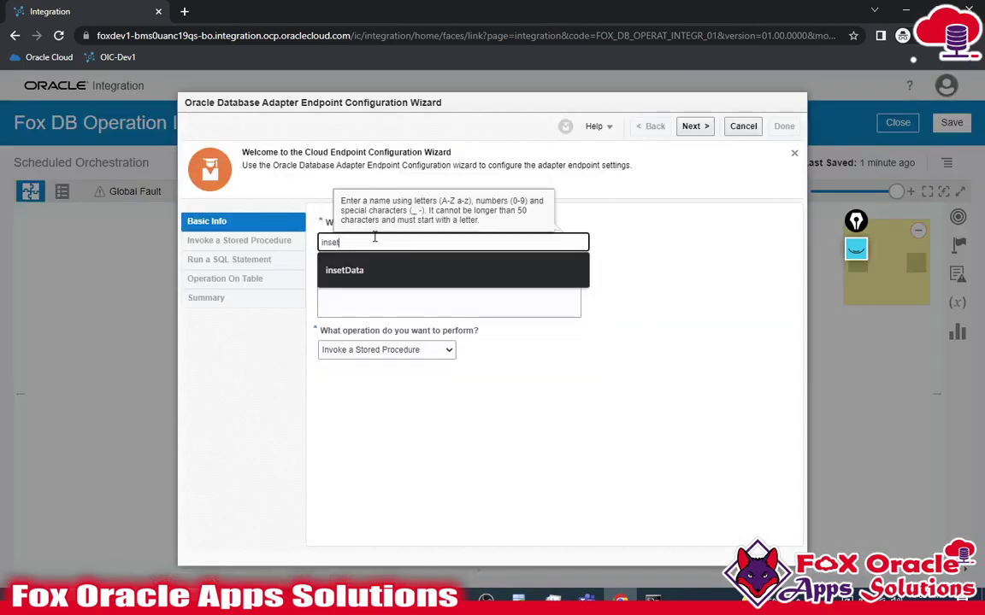
text(Lookup)
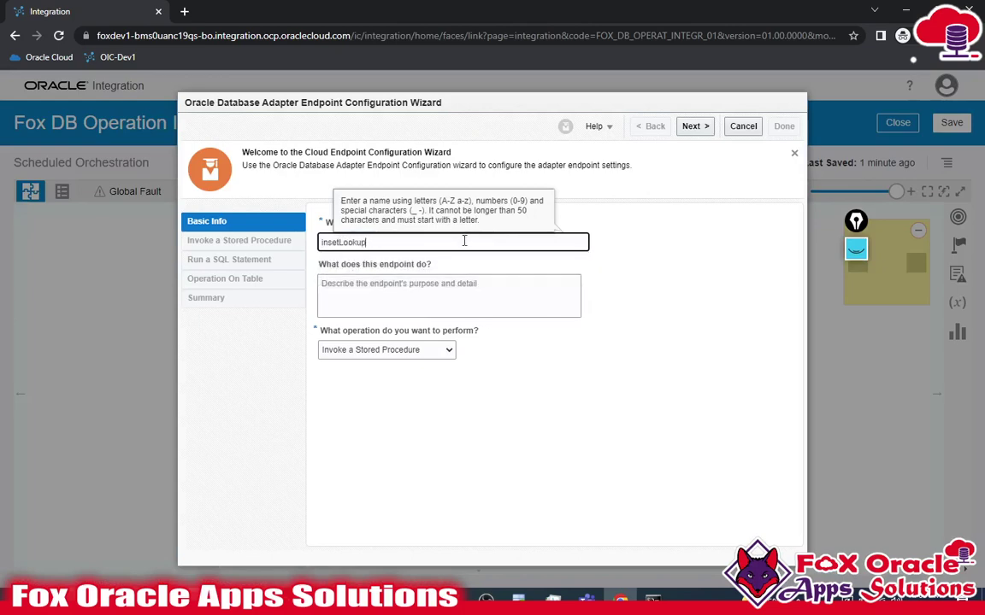
click(412, 350)
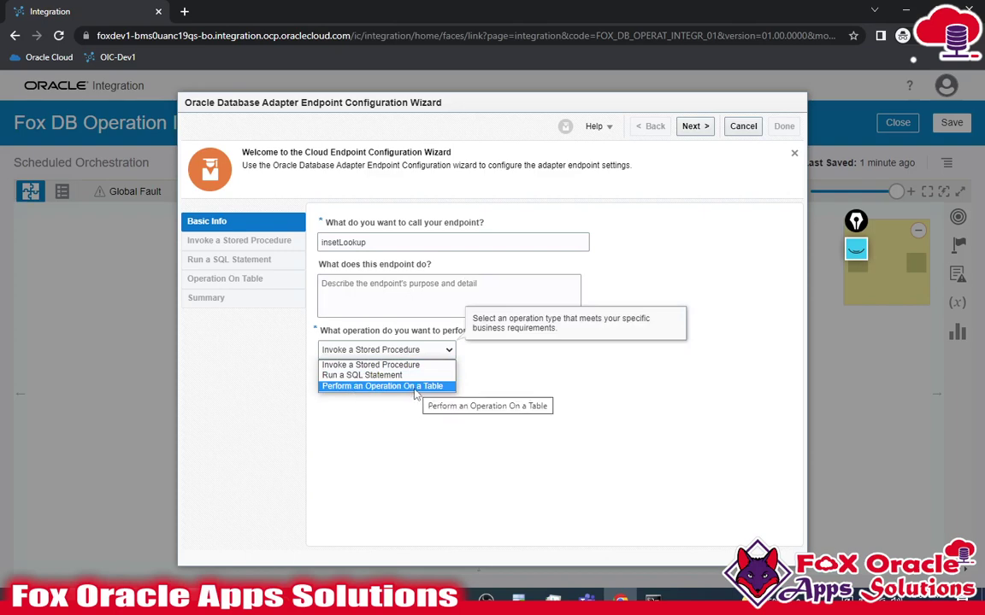
click(416, 386)
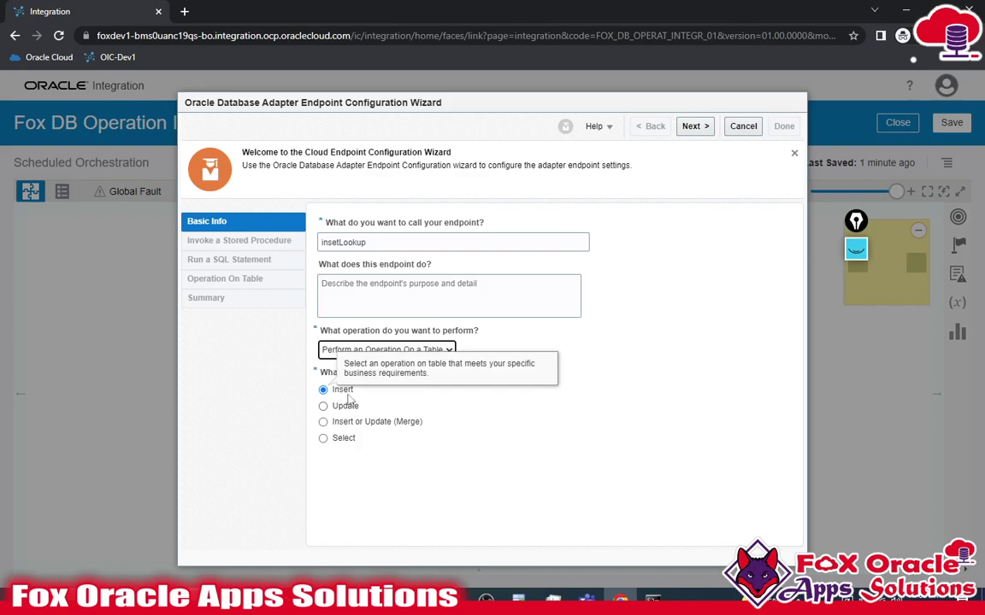
click(676, 166)
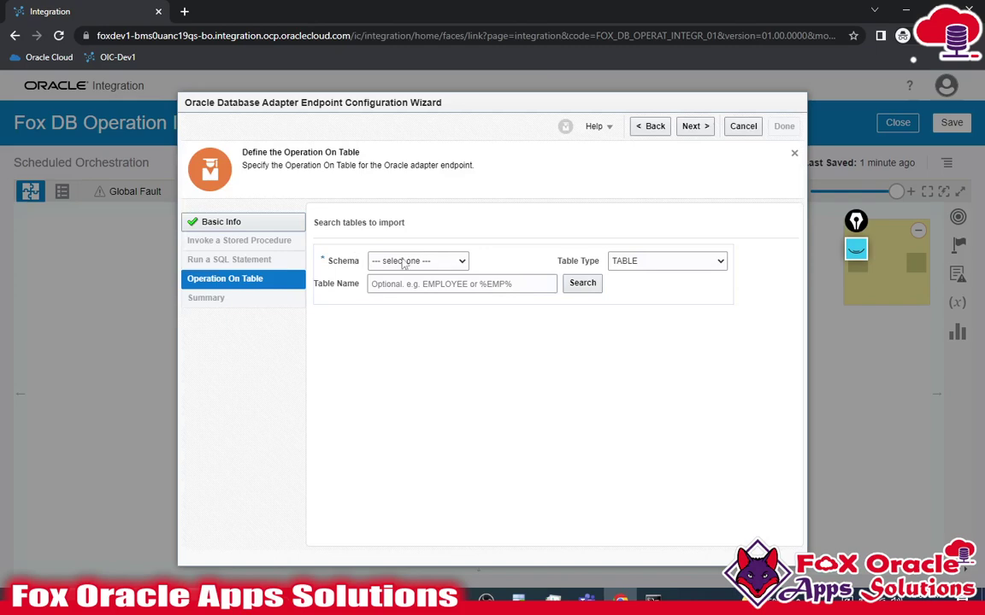
- Search schema FOXDEV1 for XX_COUNTRY_LOOKUP, move it to Selected, and import it
click(417, 261)
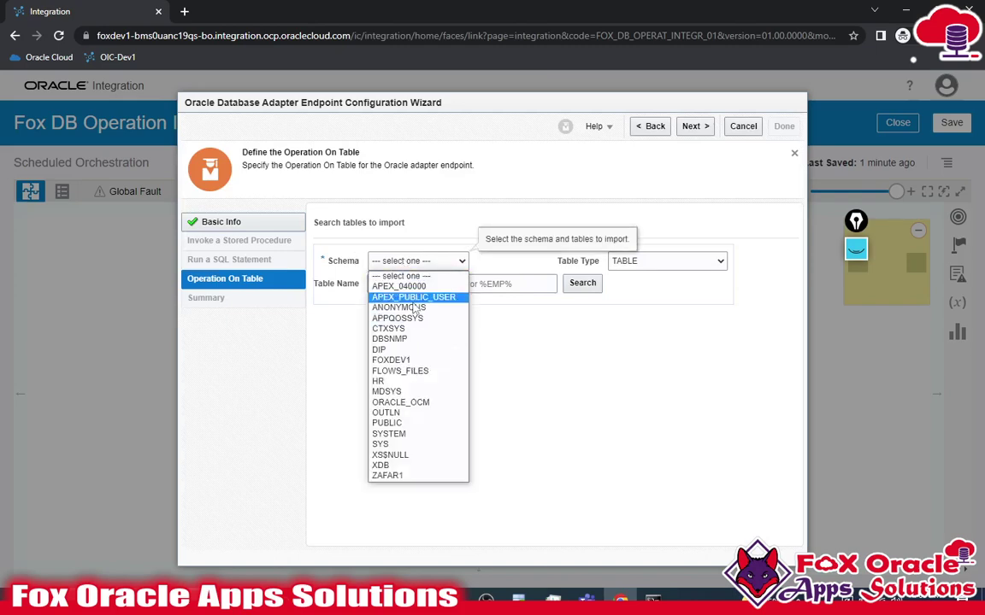
click(399, 361)
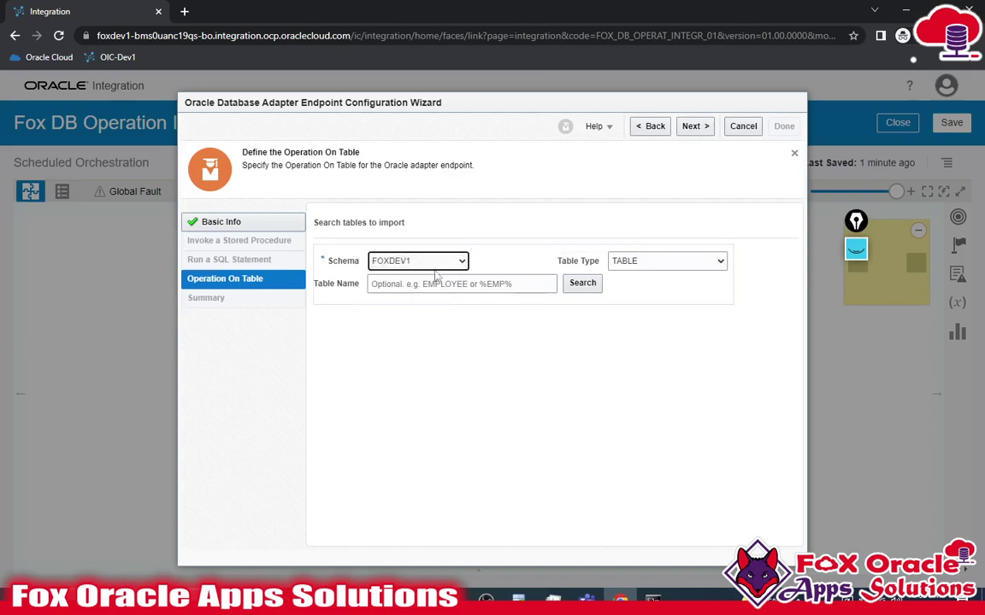
click(483, 284)
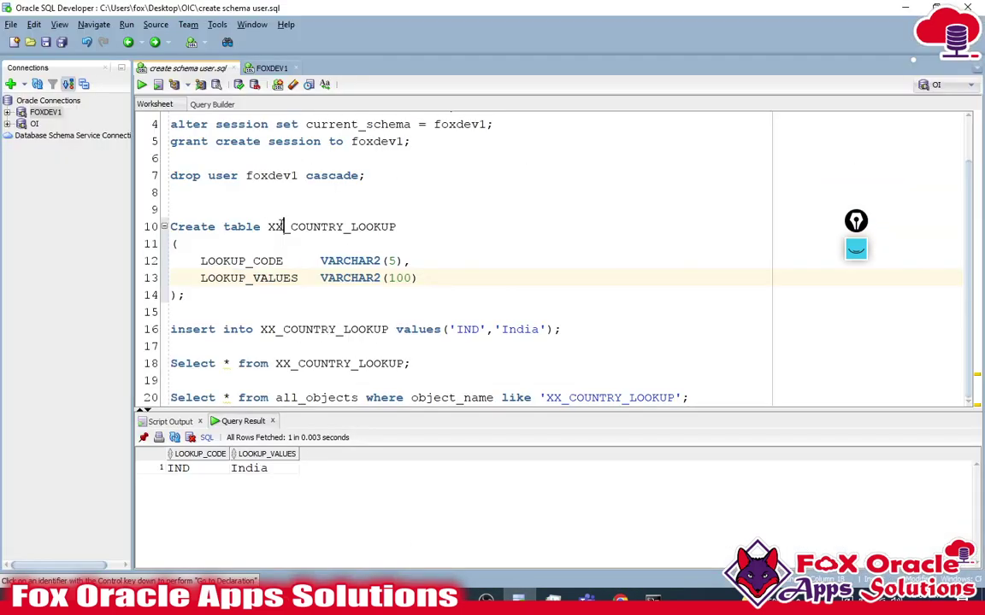
double_click(287, 228)
key(ctrl+c)
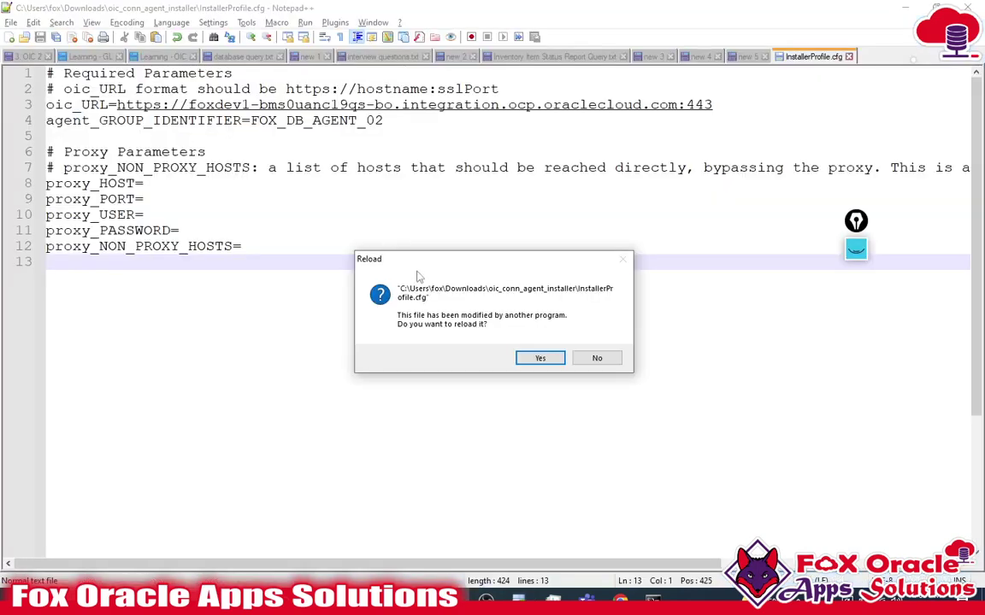
key(alt+Tab)
key(Tab)
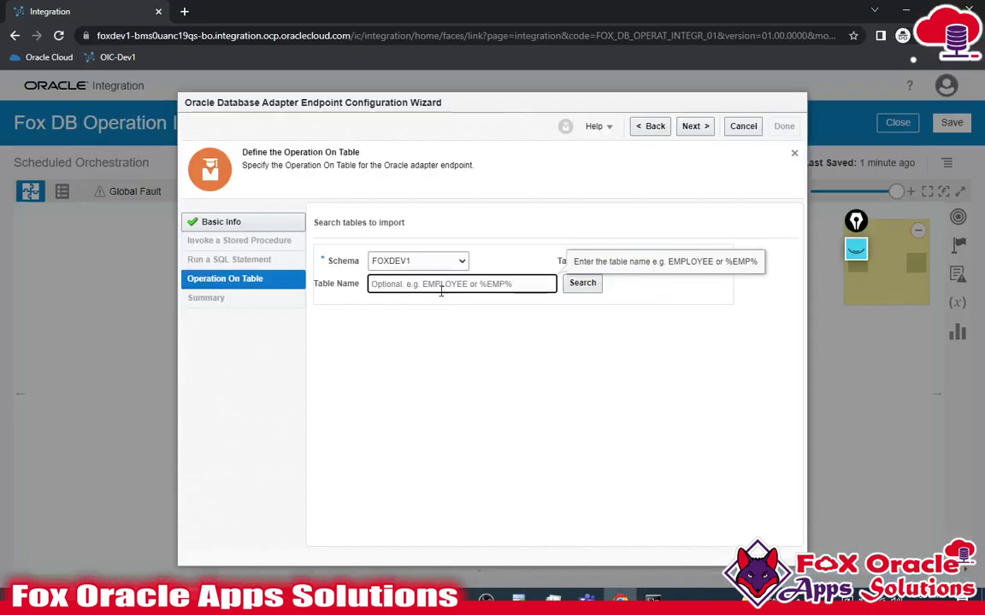
key(ctrl+v)
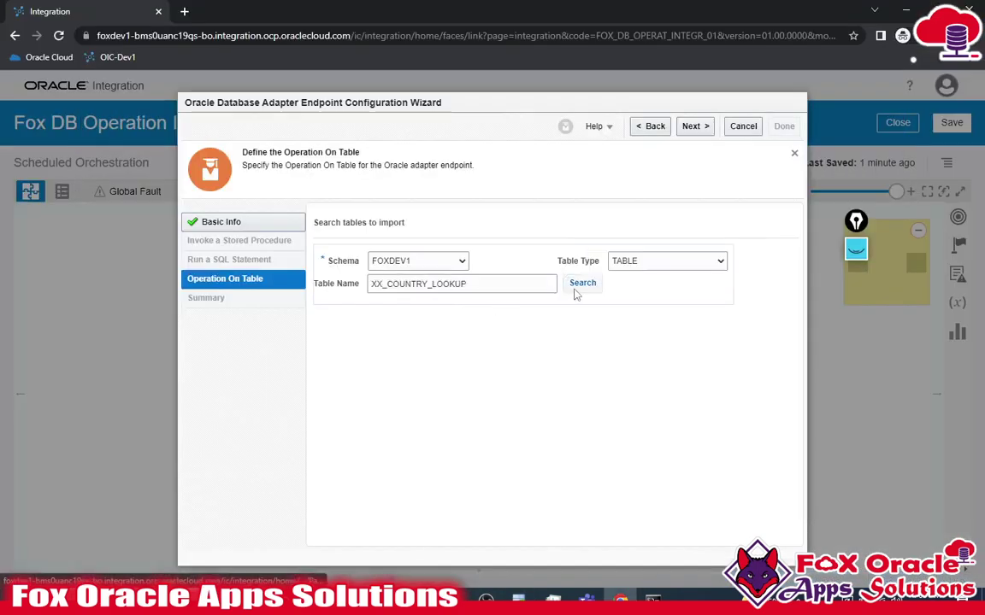
click(585, 283)
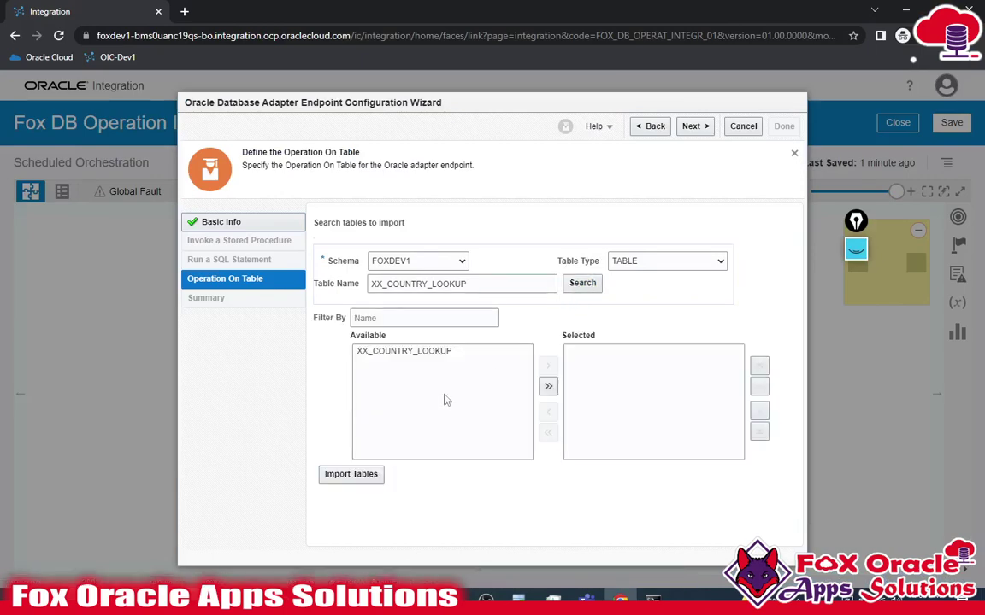
click(422, 359)
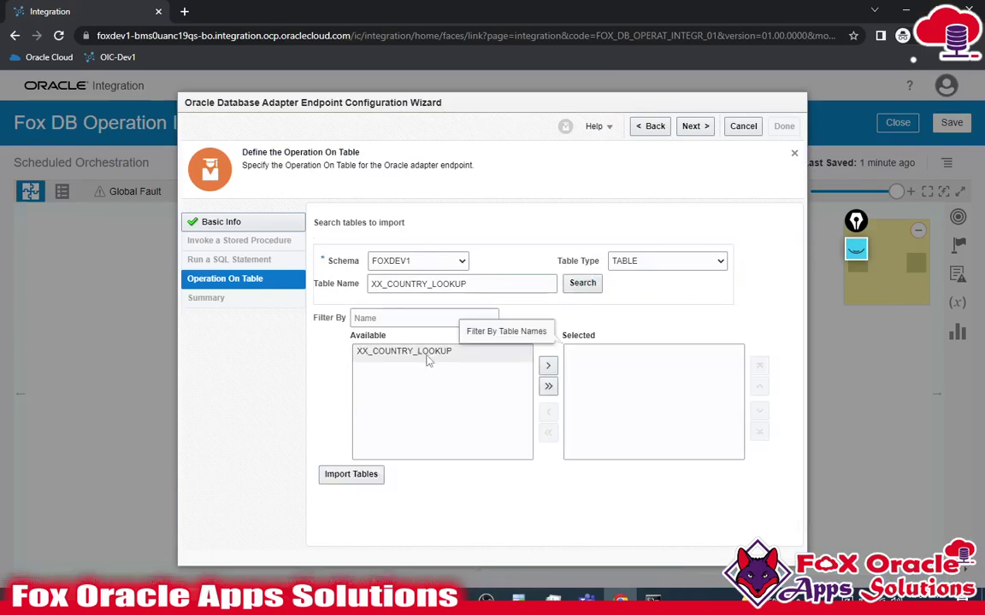
double_click(494, 352)
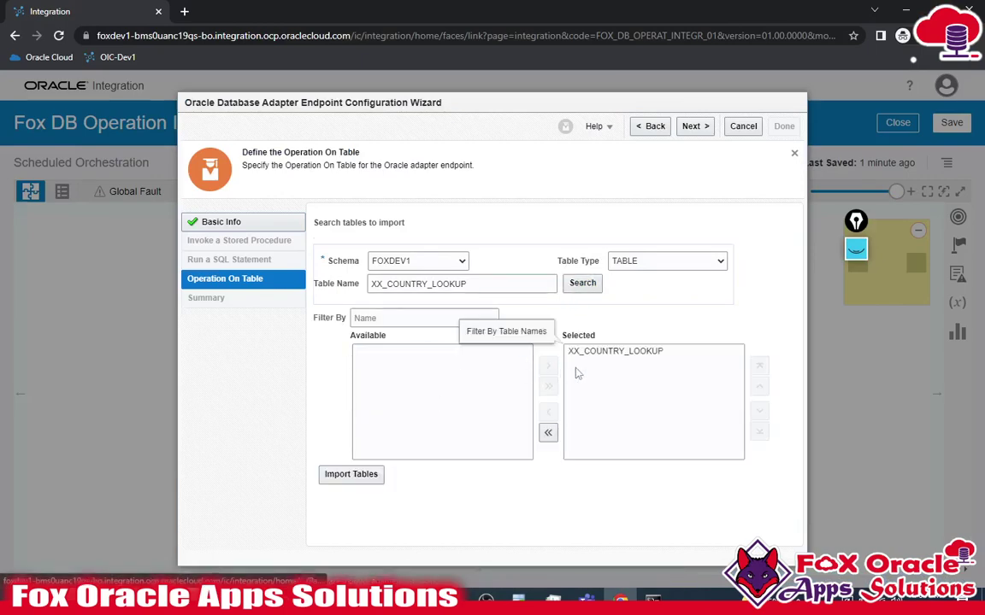
click(347, 481)
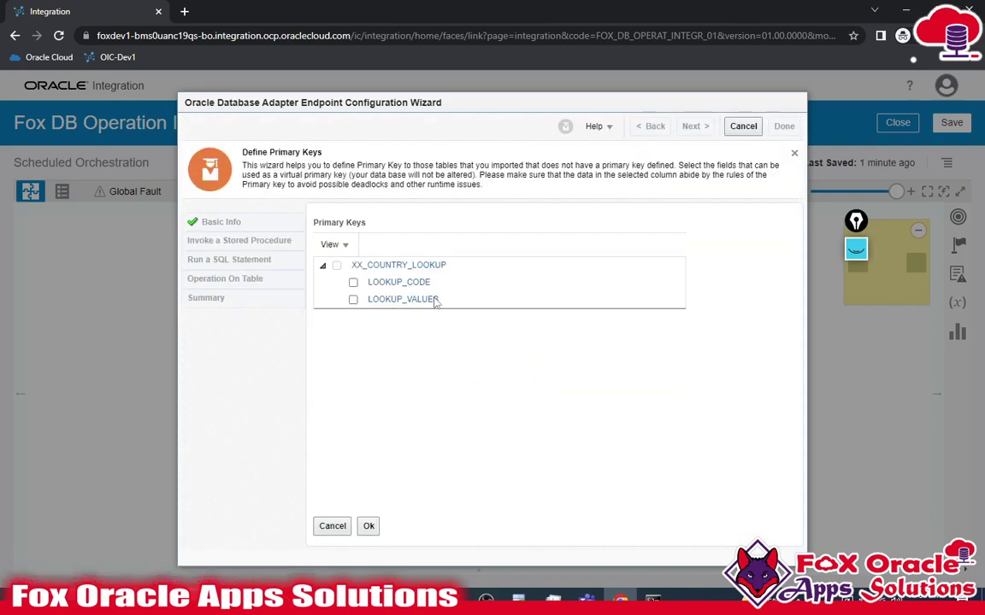
- Make LOOKUP_CODE the primary key, review the Insert summary on XX_COUNTRY_LOOKUP, and finish
click(353, 283)
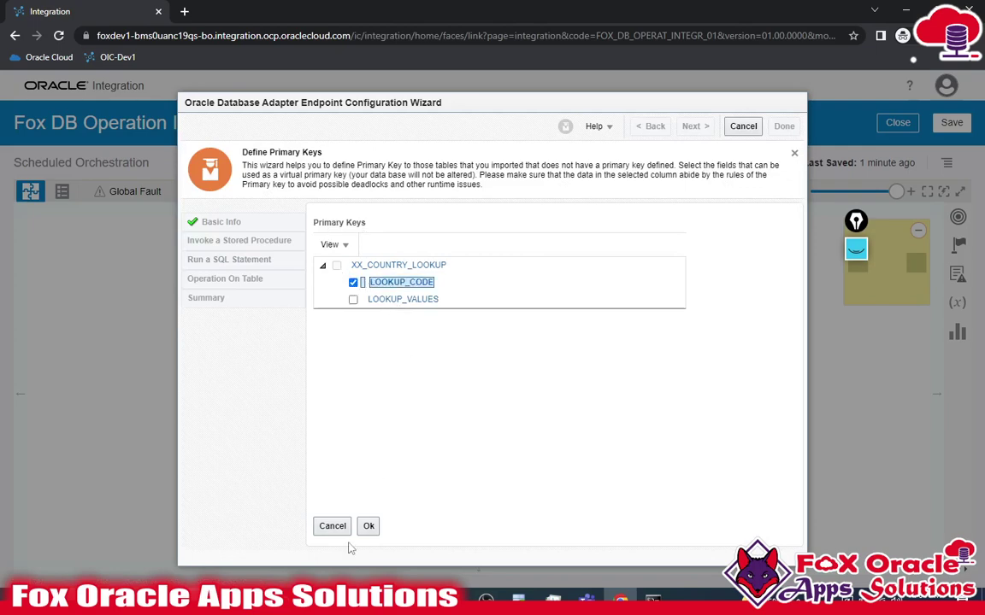
click(369, 527)
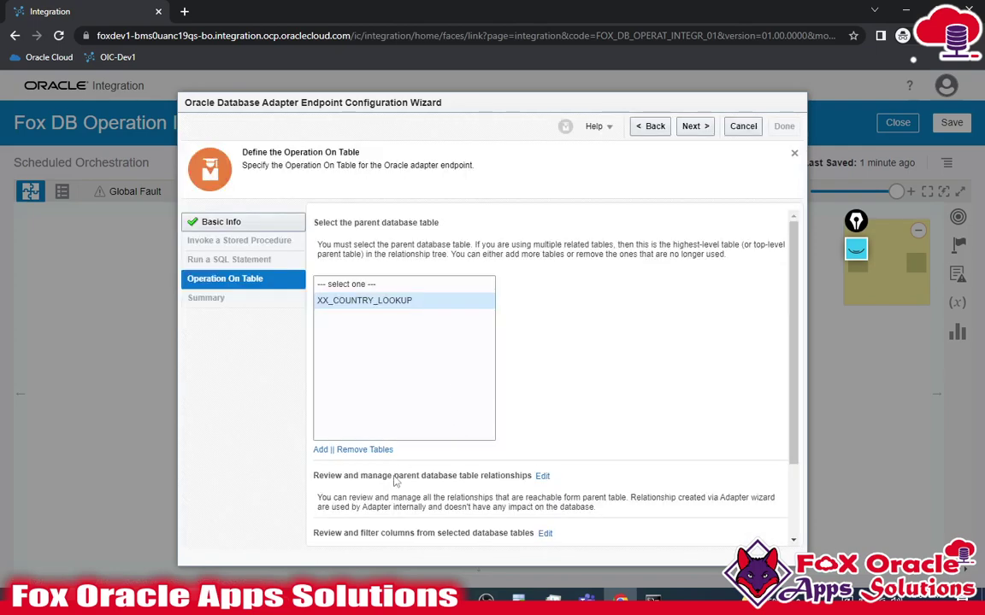
scroll(461, 504, down, 2)
scroll(373, 418, up, 2)
scroll(486, 501, down, 2)
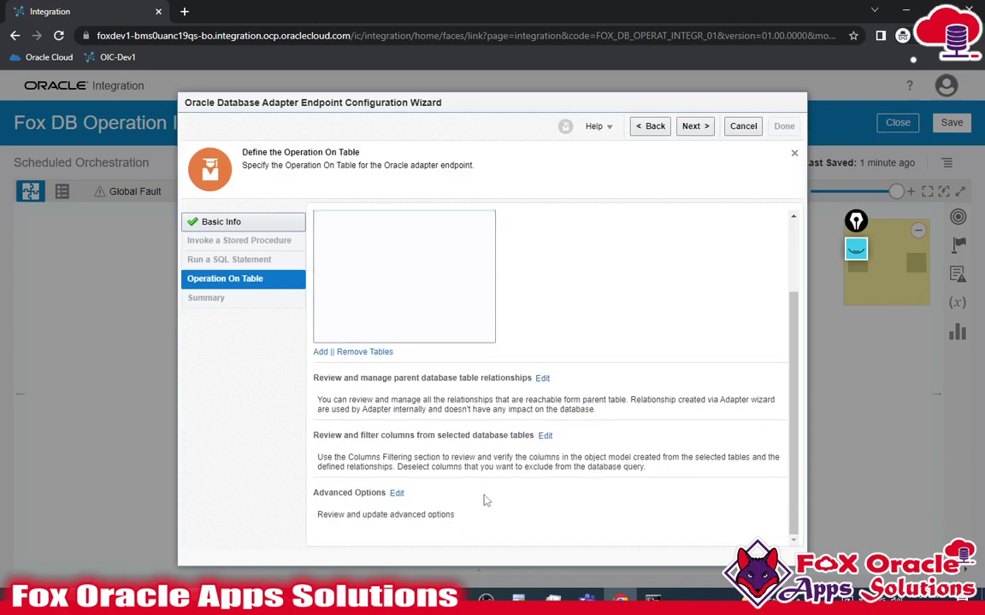
click(694, 129)
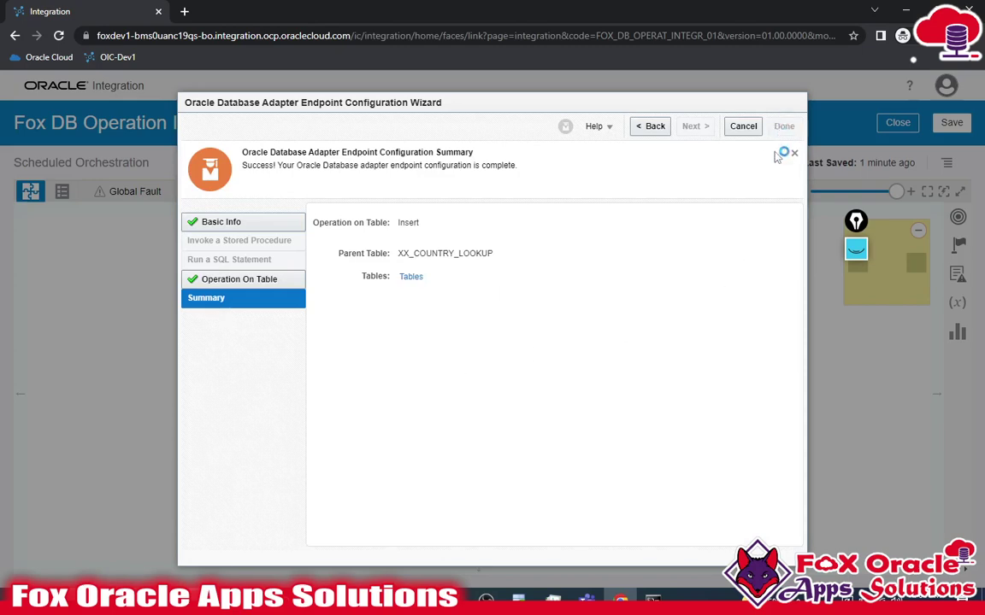
click(783, 126)
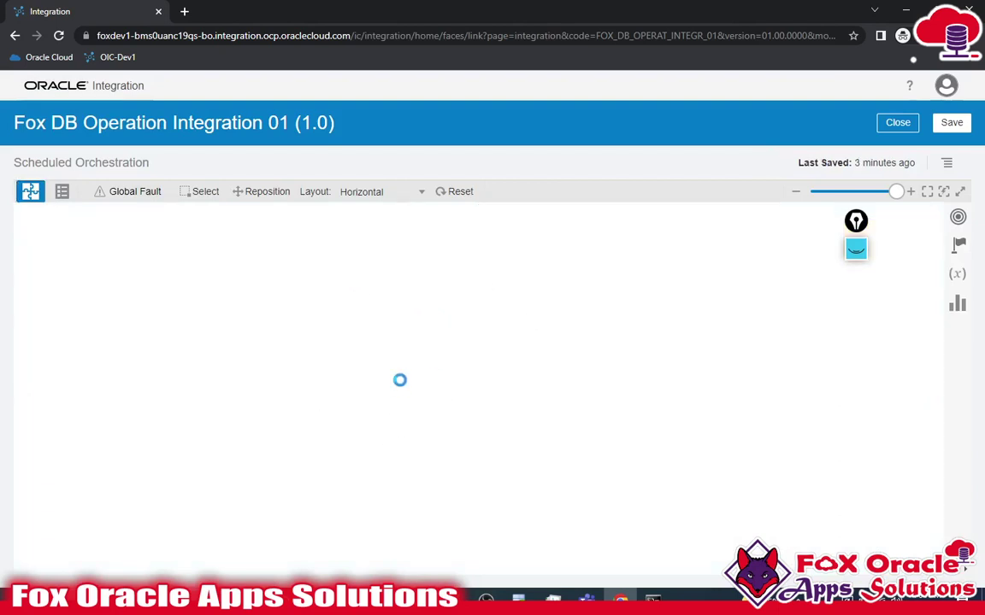
- Select the Map to insetLookup step between Schedule and insetLookup and edit its mapping
drag(510, 424, 391, 442)
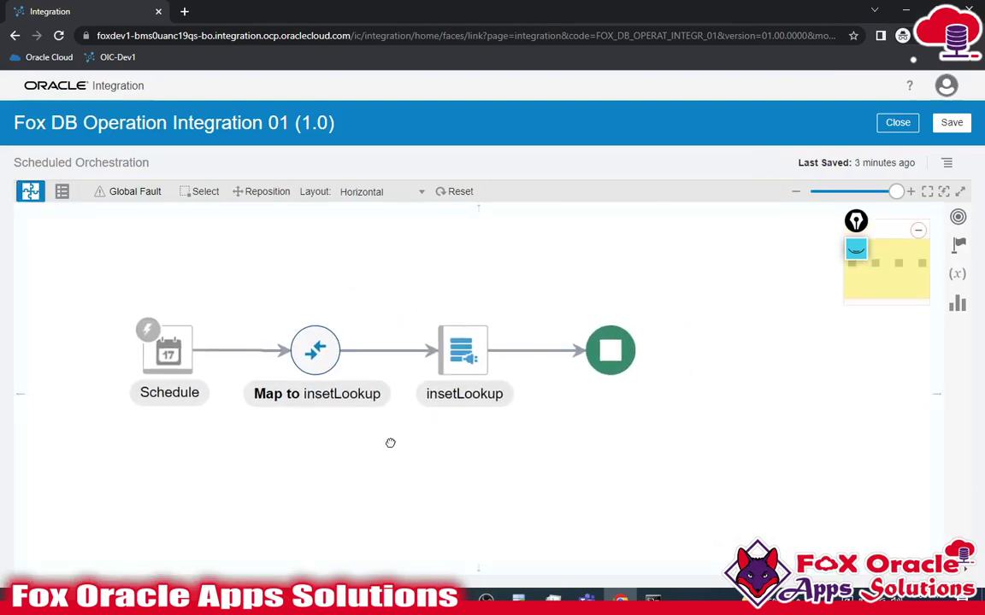
click(182, 346)
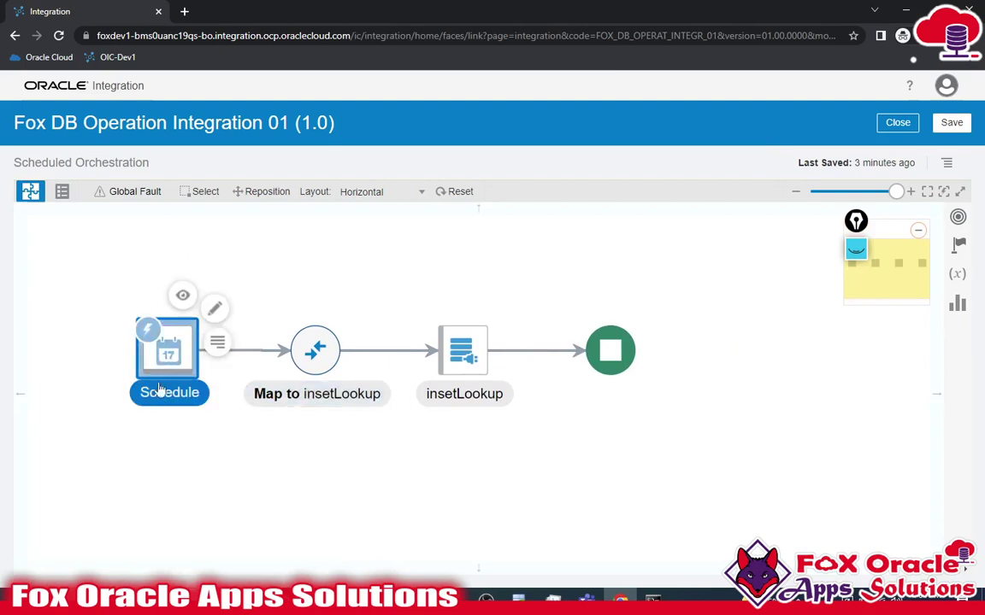
click(271, 524)
click(174, 392)
click(316, 352)
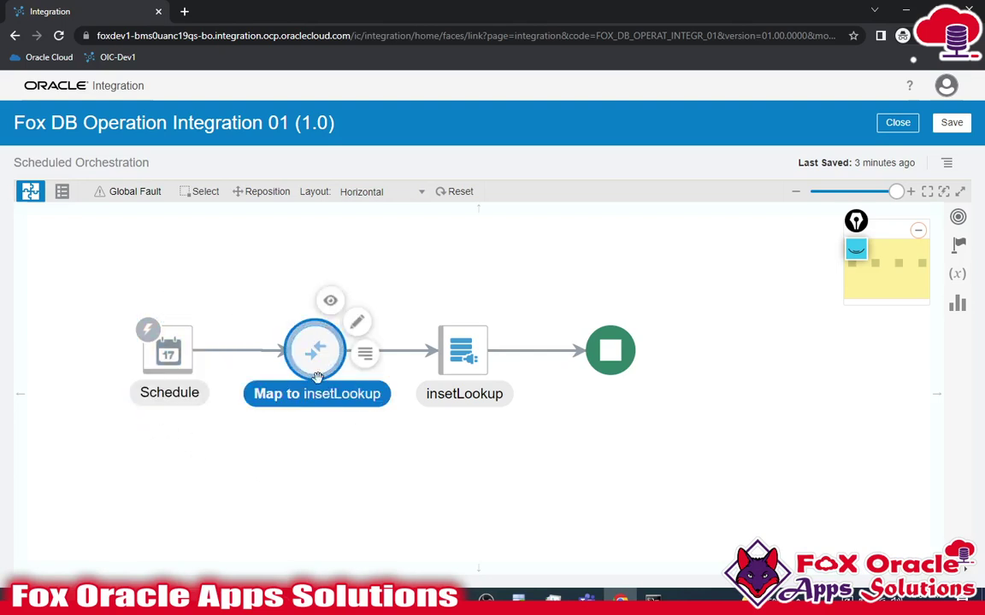
click(325, 363)
click(325, 363)
click(440, 341)
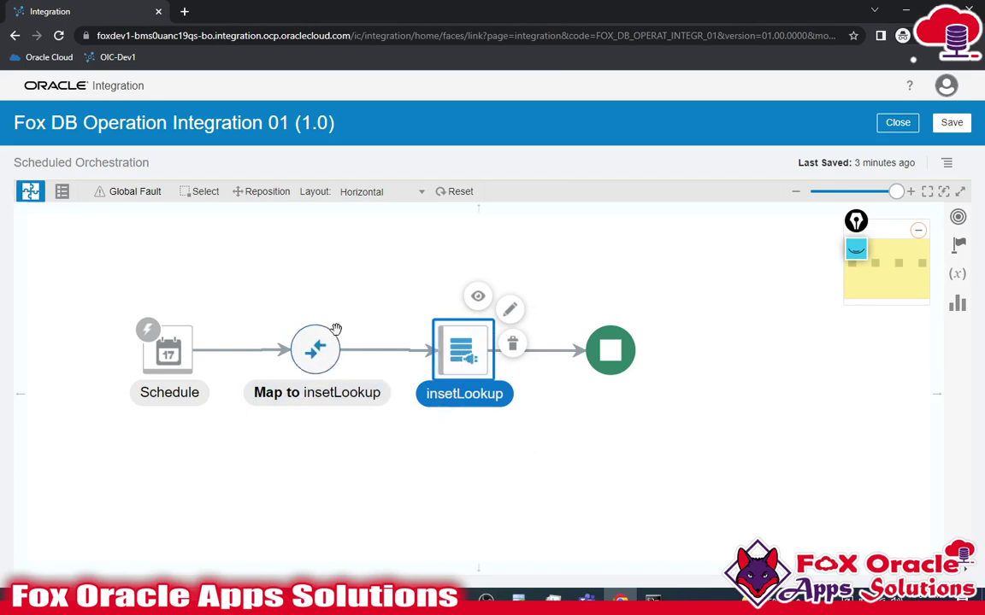
click(301, 340)
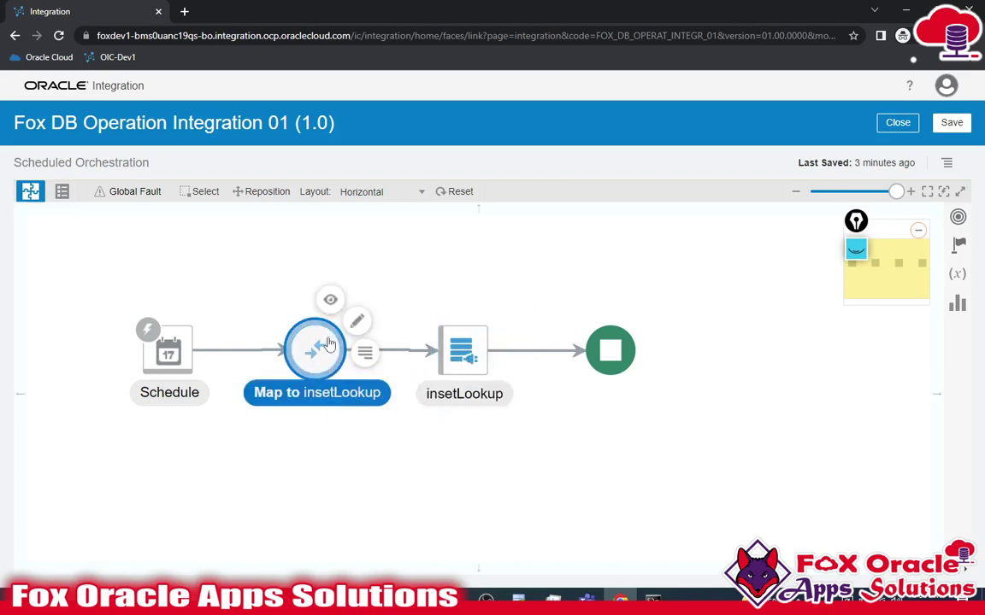
click(357, 321)
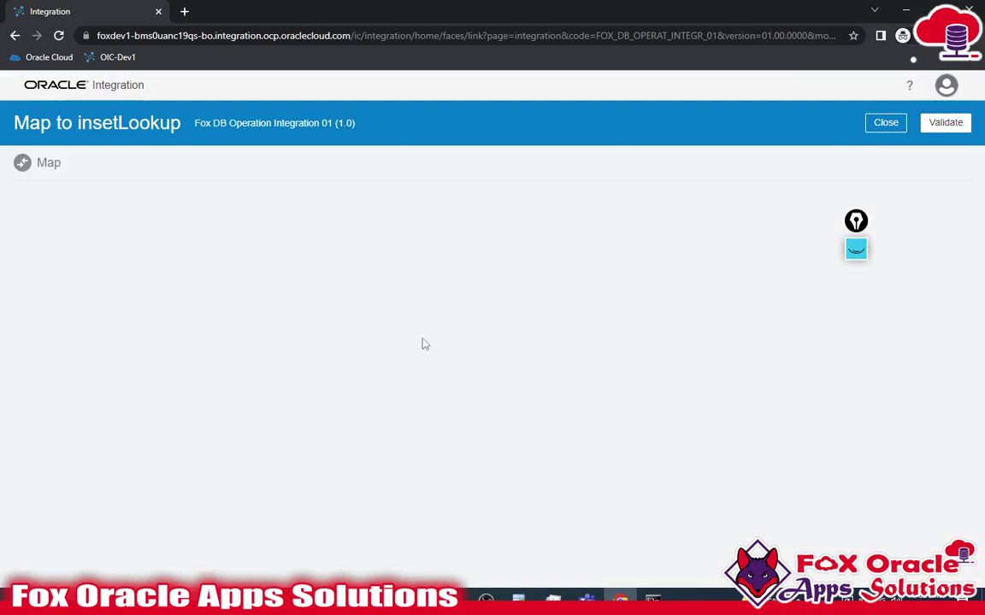
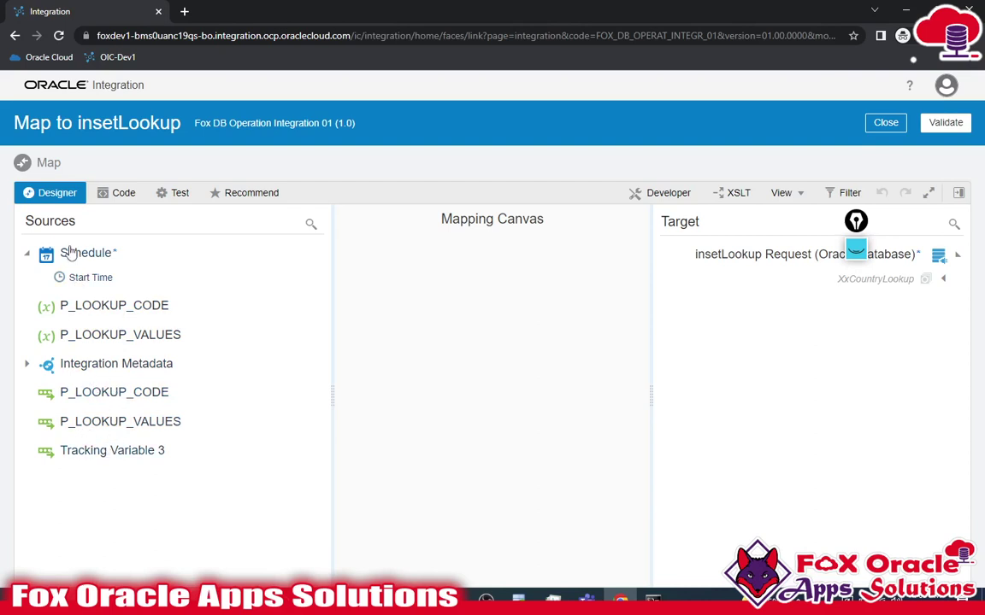
- Toggle the Schedule source and expand the XxCountryLookup target to reveal lookupCode and lookupValues
click(26, 254)
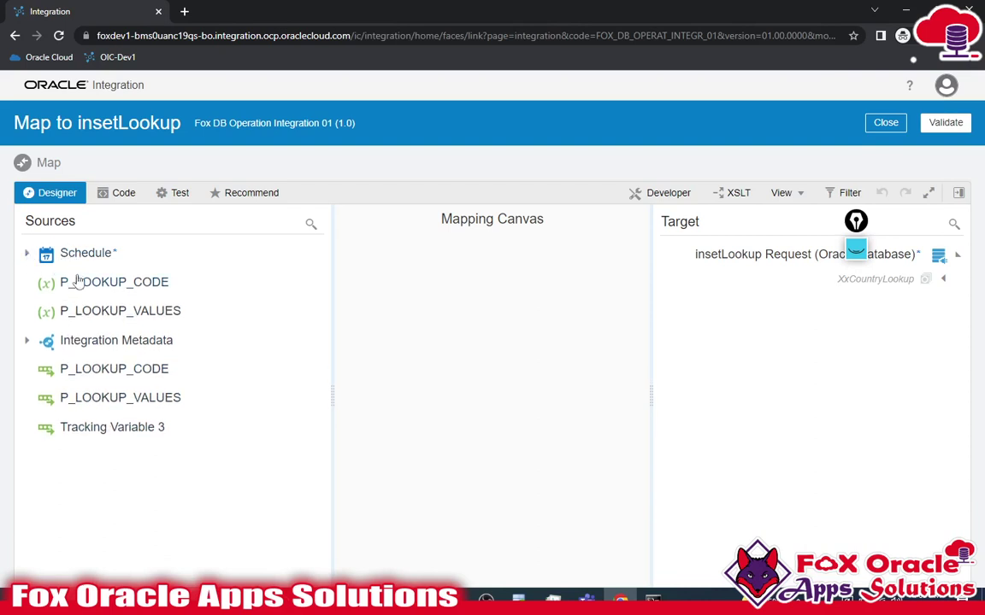
click(28, 255)
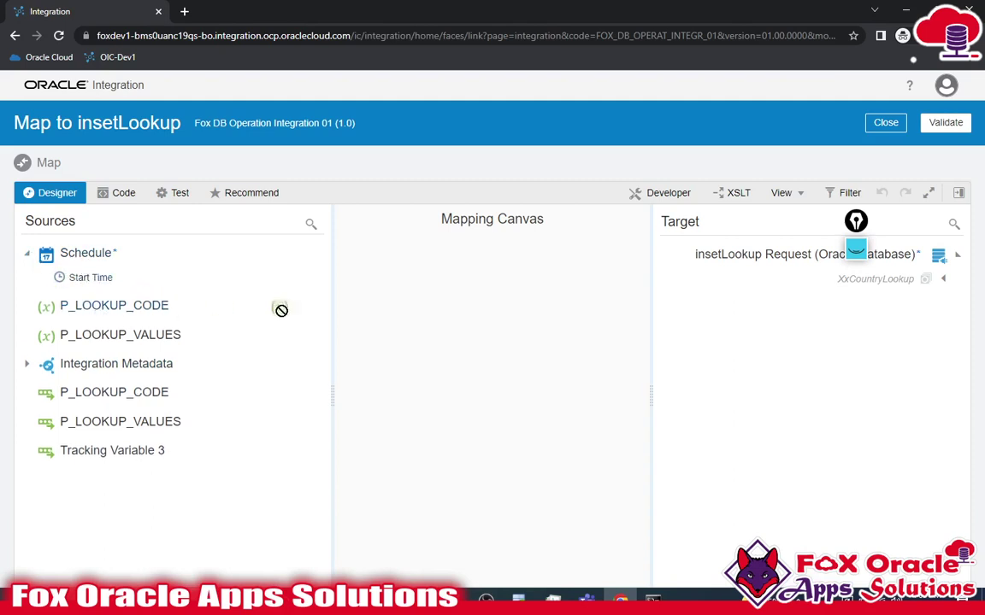
drag(120, 308, 915, 291)
click(942, 284)
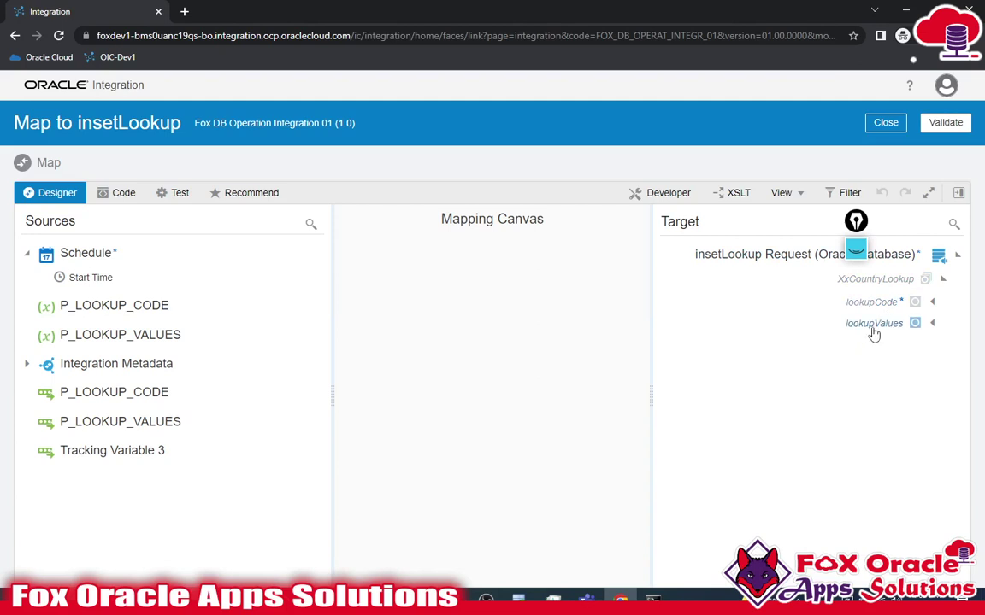
- Check the XX_COUNTRY_LOOKUP column definitions in SQL Developer's CREATE TABLE script
key(alt+Tab)
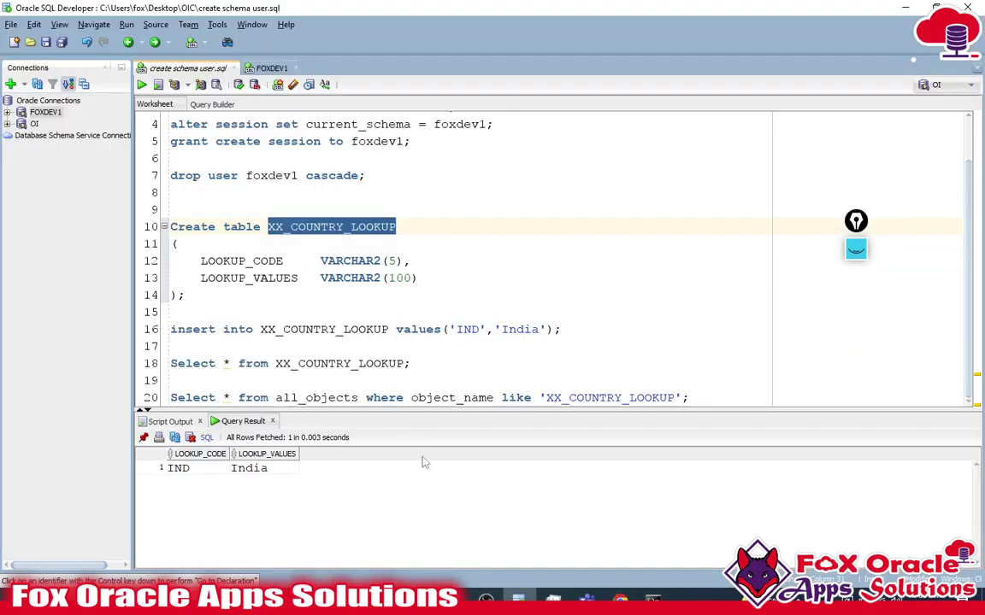
click(216, 278)
click(173, 295)
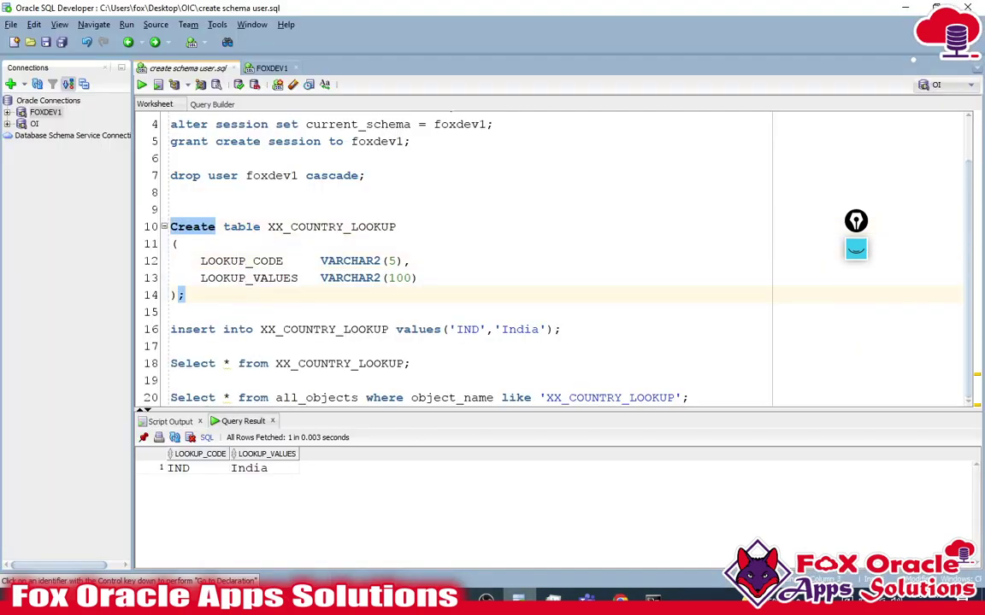
- Map P_LOOKUP_CODE to lookupCode and P_LOOKUP_VALUES to lookupValues in the mapper
key(alt+Tab)
drag(147, 306, 782, 303)
drag(158, 339, 825, 330)
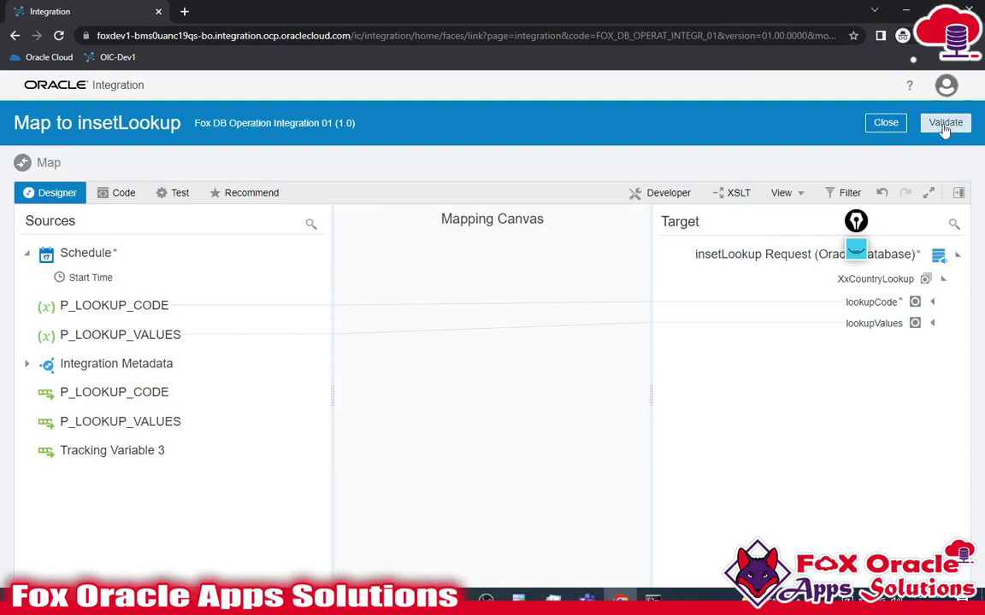
- Validate the insetLookup mapping, then save and close Fox DB Operation Integration 01
click(945, 125)
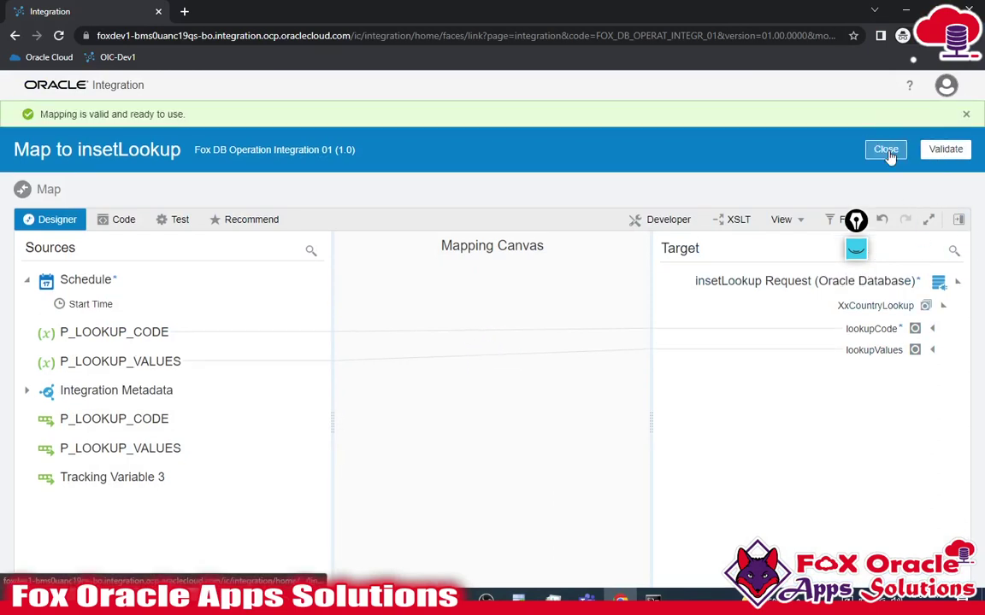
click(886, 150)
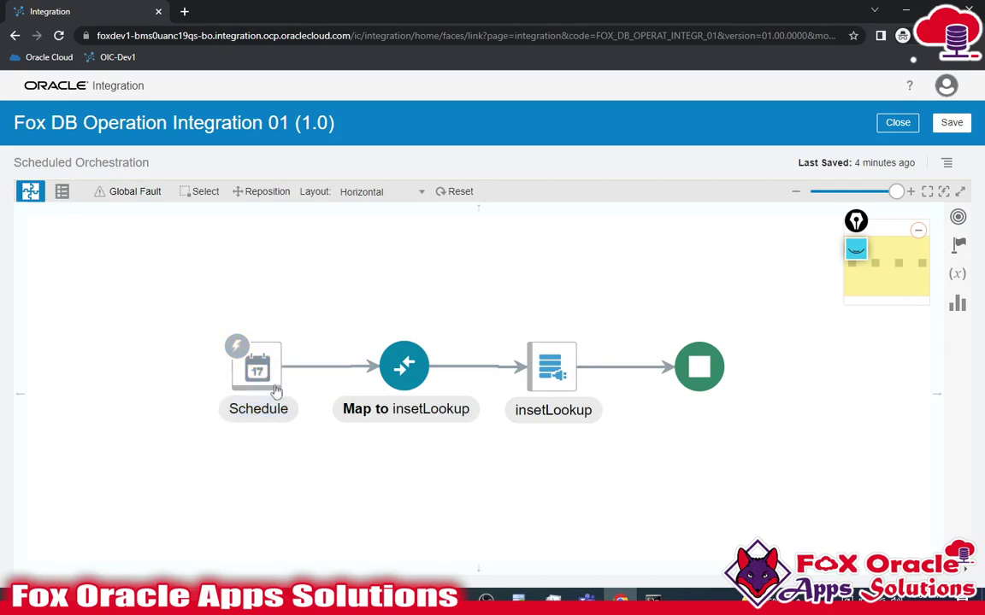
mouse_move(568, 363)
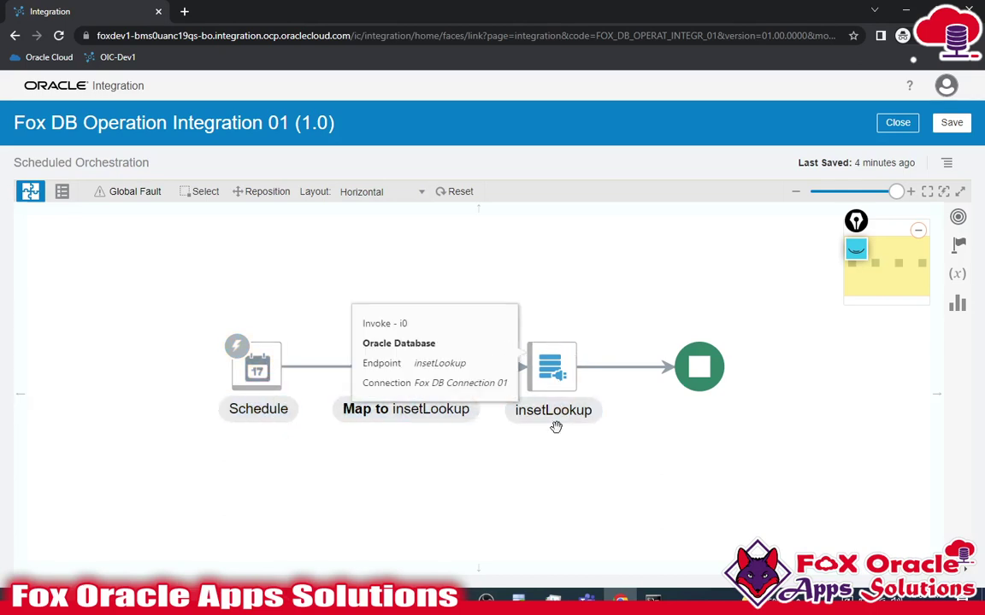
drag(571, 458, 530, 454)
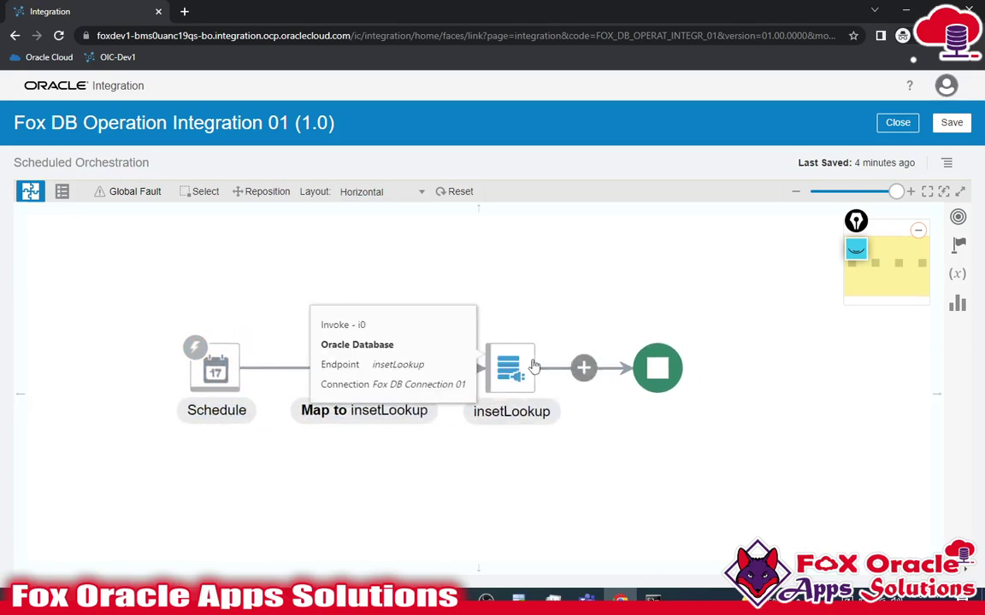
click(951, 122)
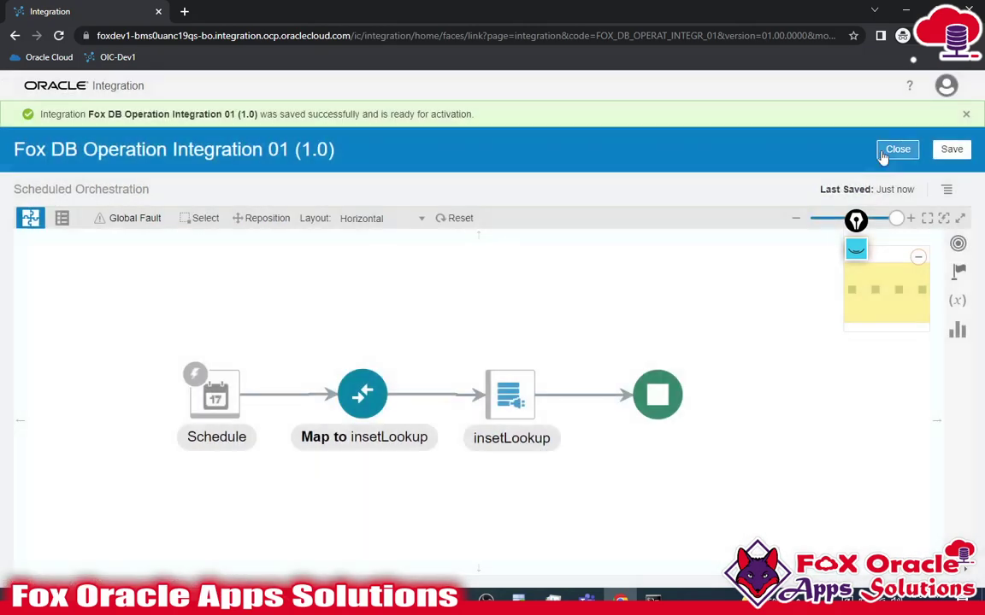
click(896, 151)
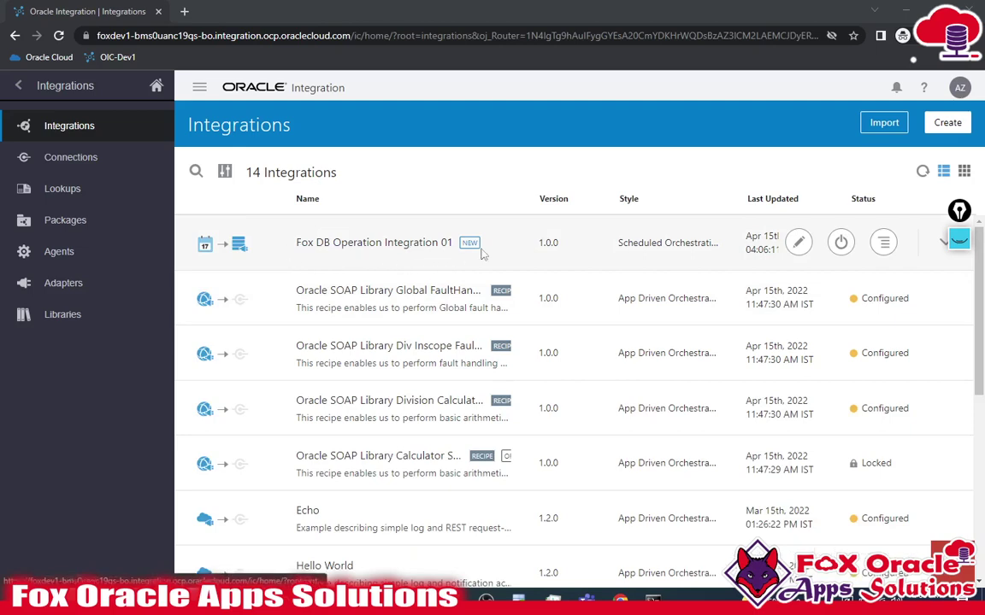
- Activate Fox DB Operation Integration 01 with tracing and payload, refreshing until it shows Active
click(840, 244)
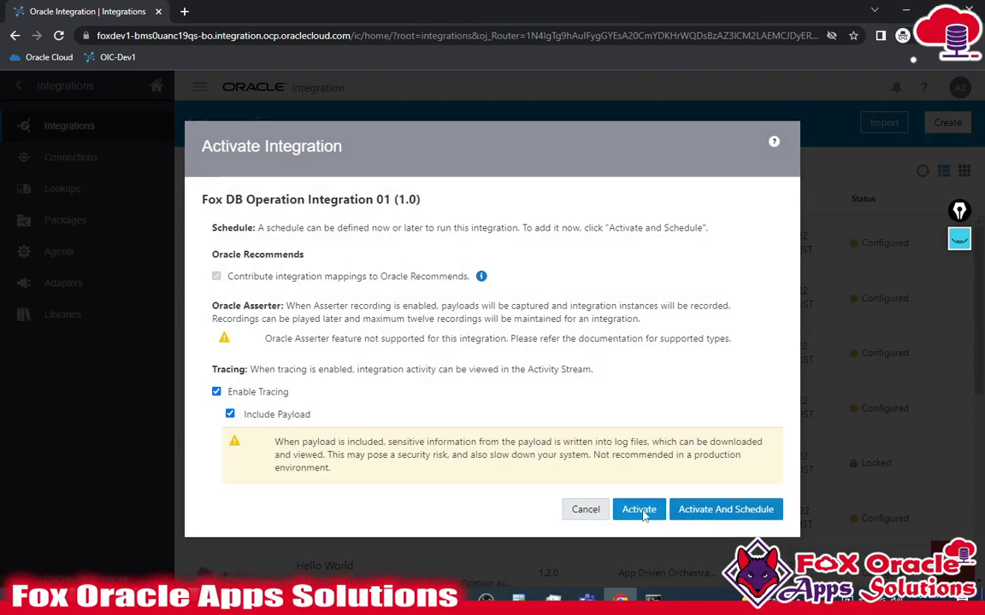
click(643, 513)
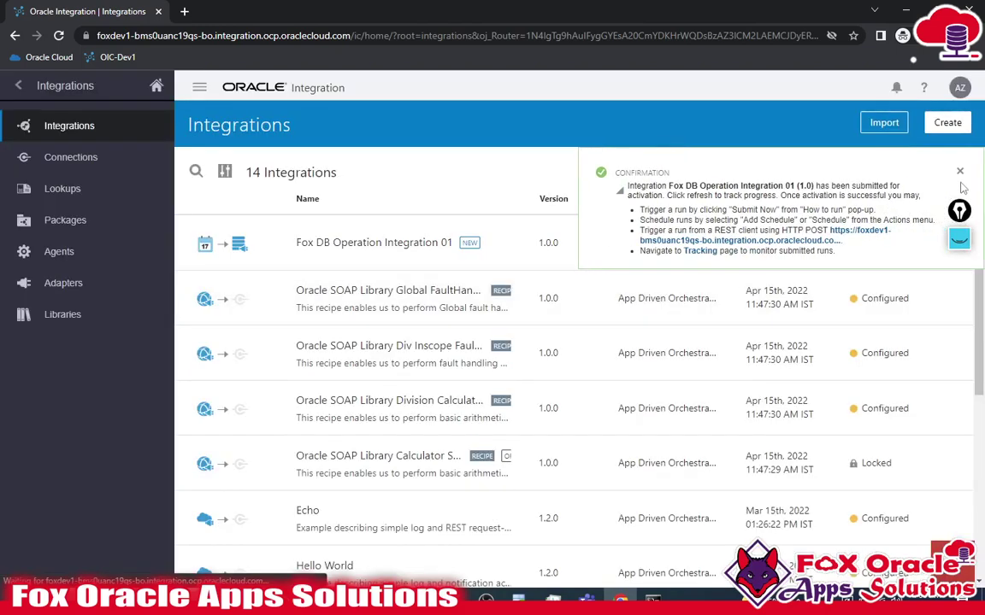
click(959, 171)
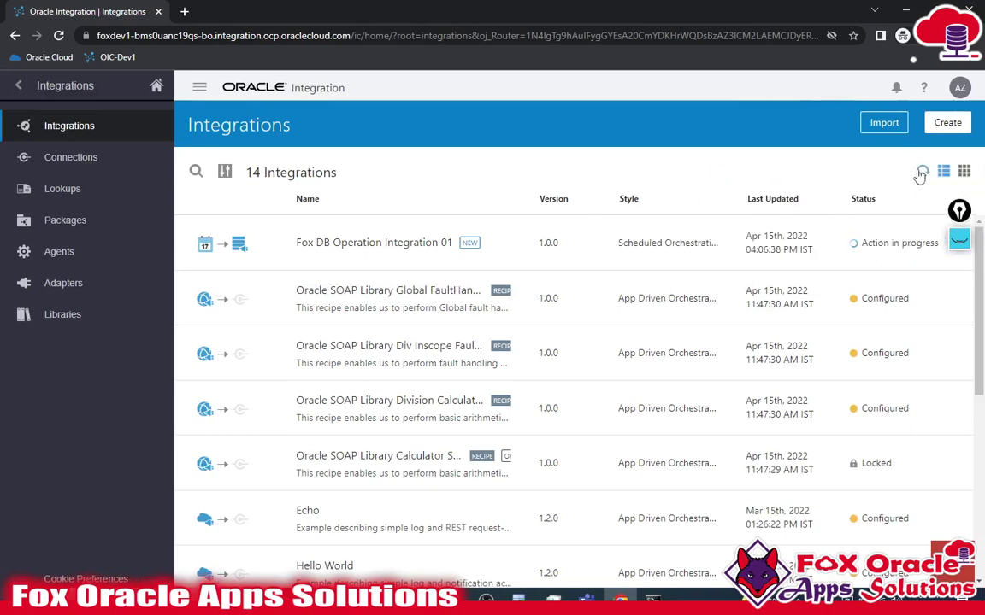
click(921, 174)
click(924, 173)
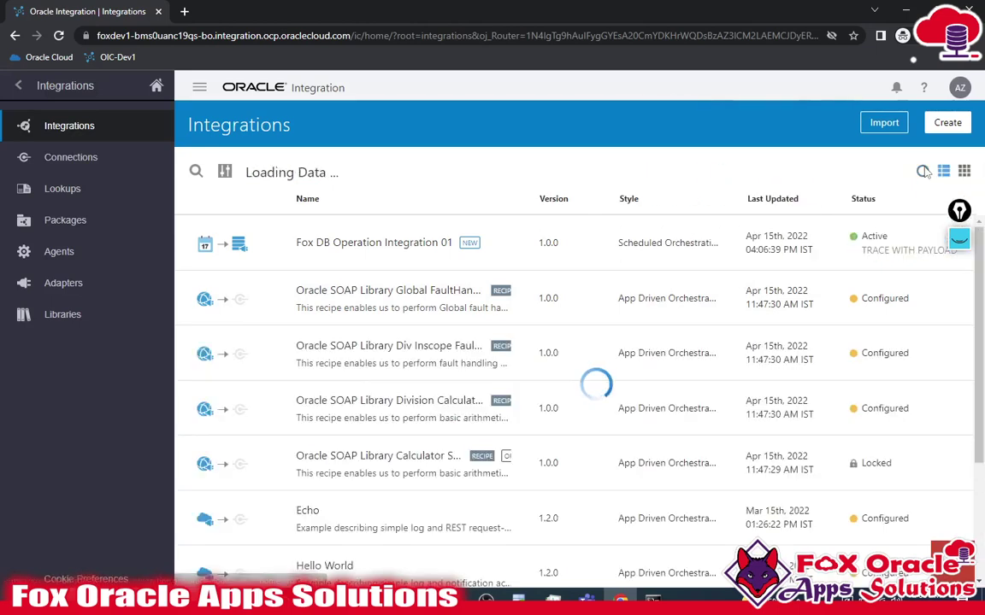
mouse_move(797, 242)
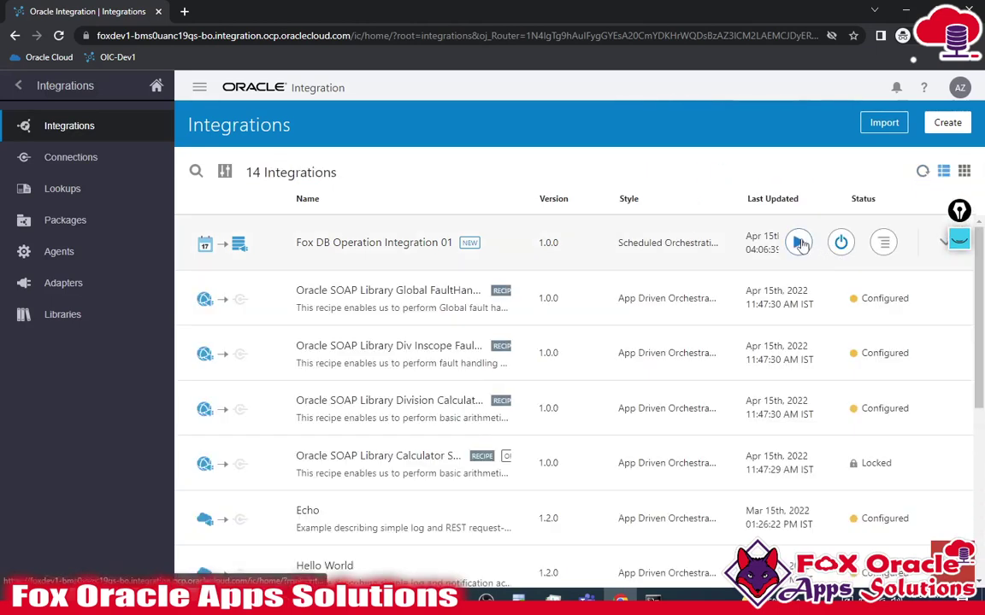
click(799, 243)
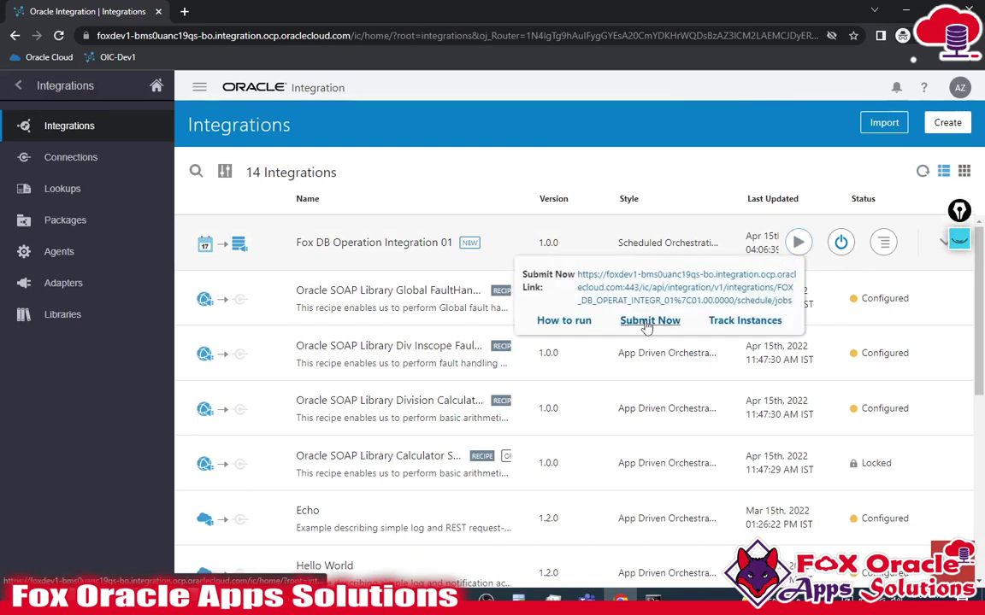
- Request and confirm a Submit Now run of the integration
click(648, 321)
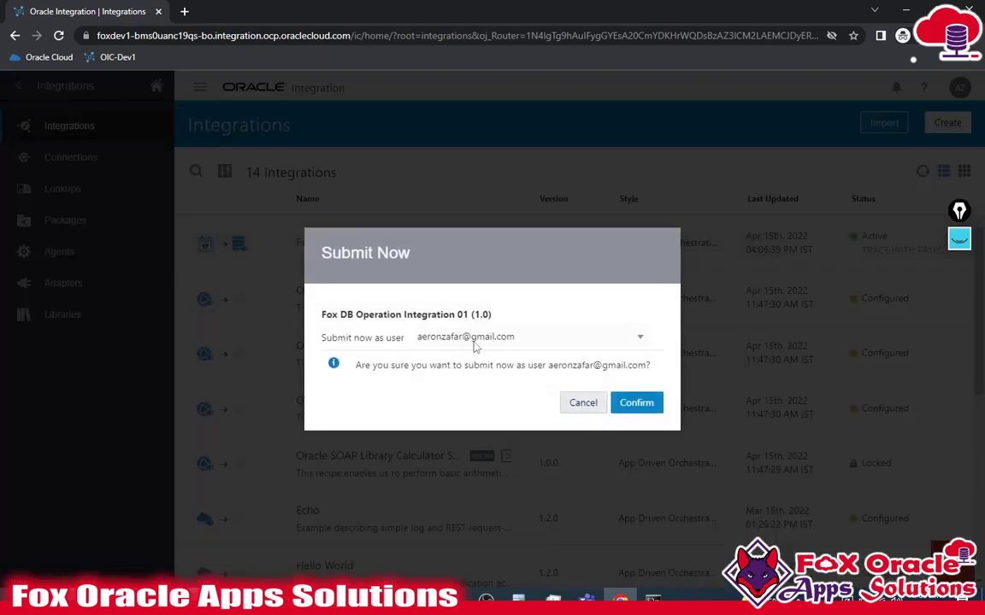
click(516, 337)
click(503, 335)
click(635, 404)
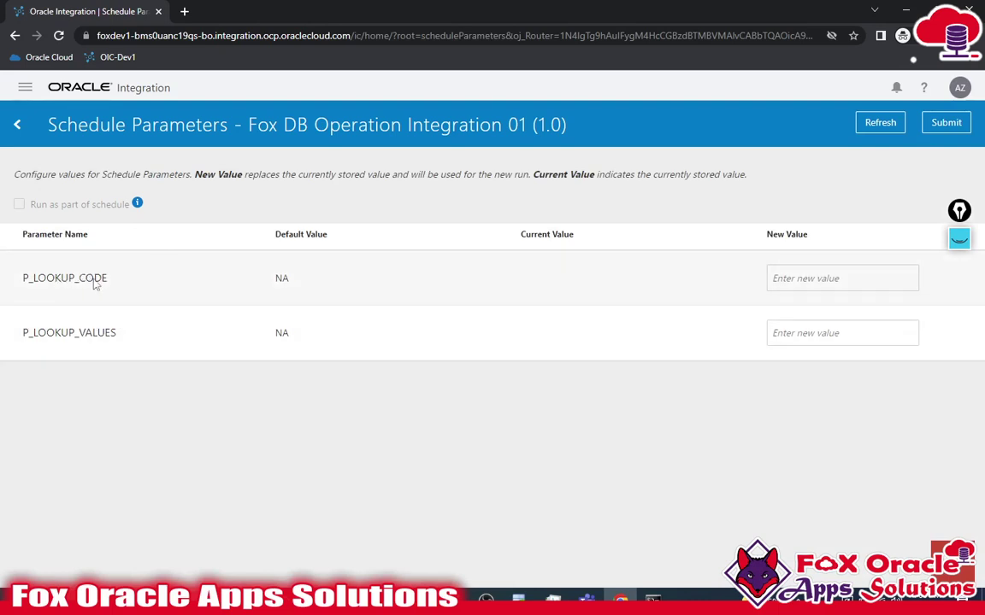
- Enter PK for P_LOOKUP_CODE and Pakistan for P_LOOKUP_VALUES as new values
click(853, 278)
text(PK)
click(833, 340)
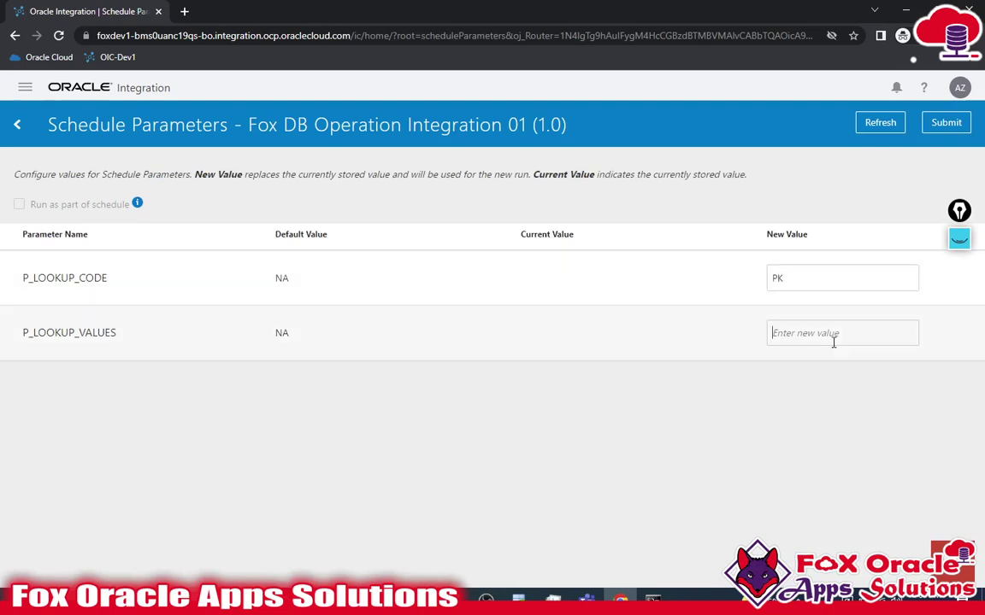
text(P)
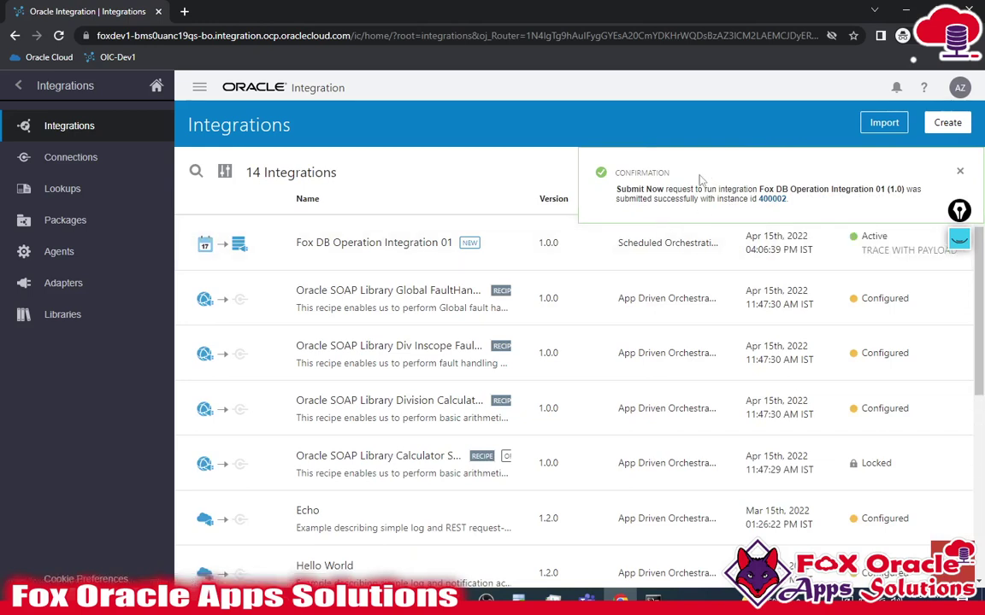
- Open tracking for instance 400002 and refresh until it reads Succeeded
click(772, 200)
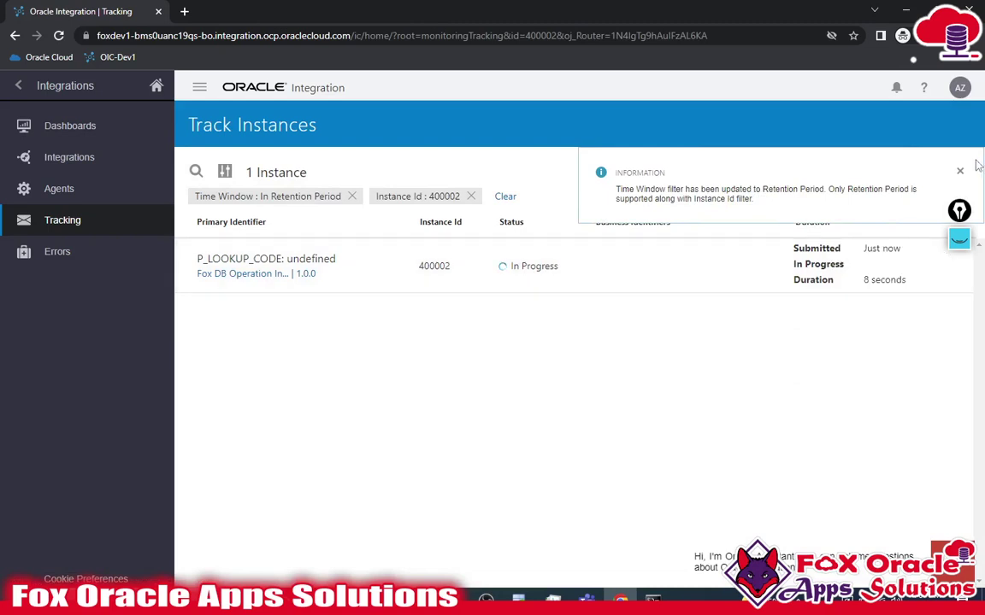
click(959, 171)
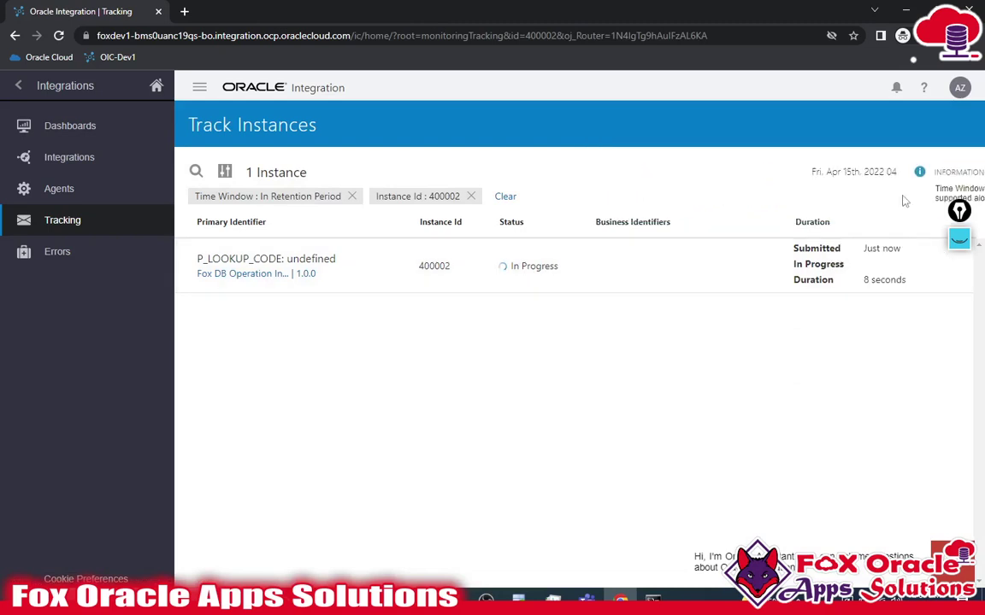
click(963, 171)
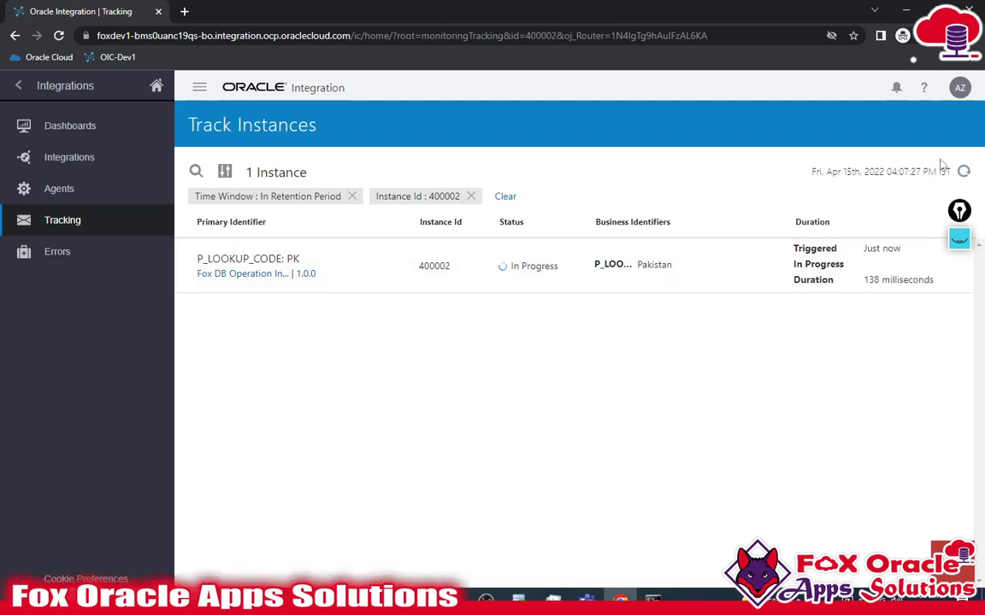
click(963, 172)
click(964, 173)
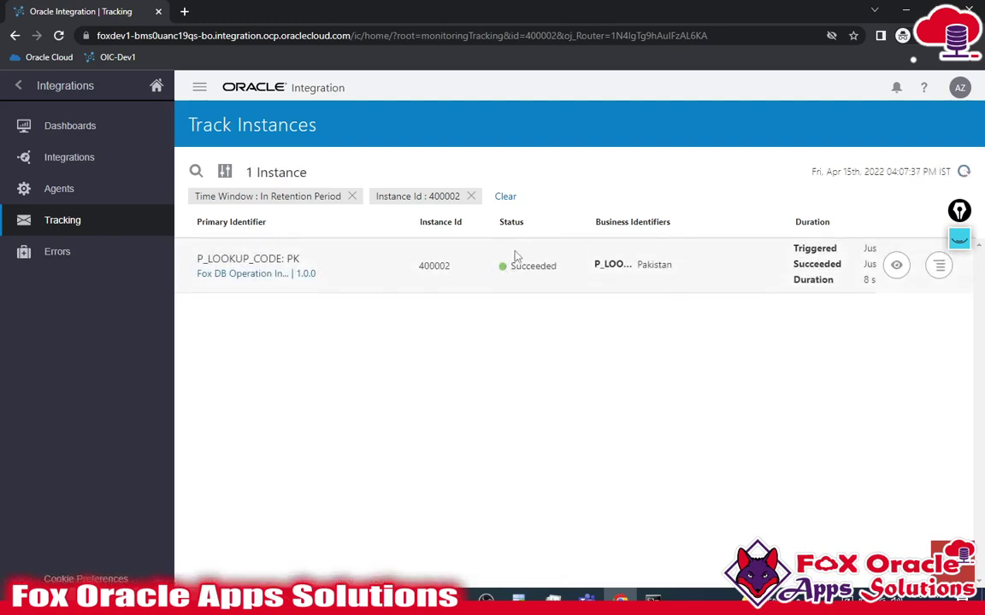
drag(507, 270, 571, 272)
click(964, 171)
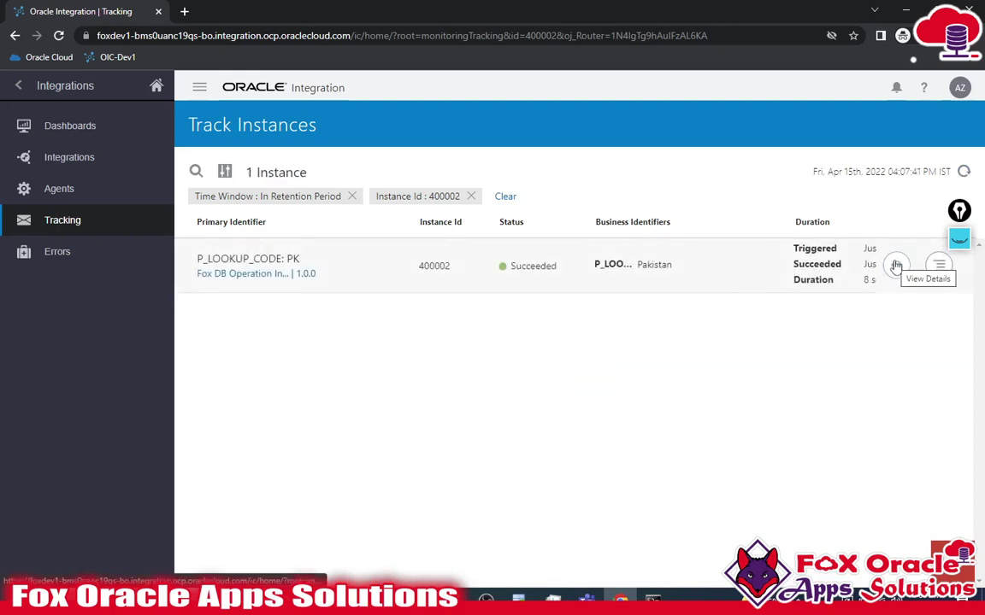
click(896, 267)
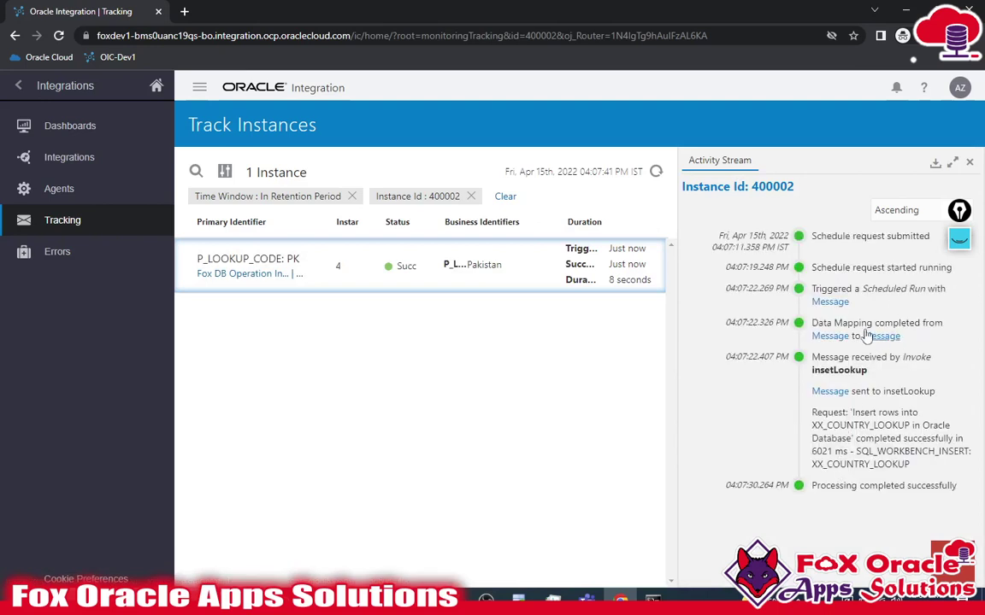
drag(815, 237, 927, 238)
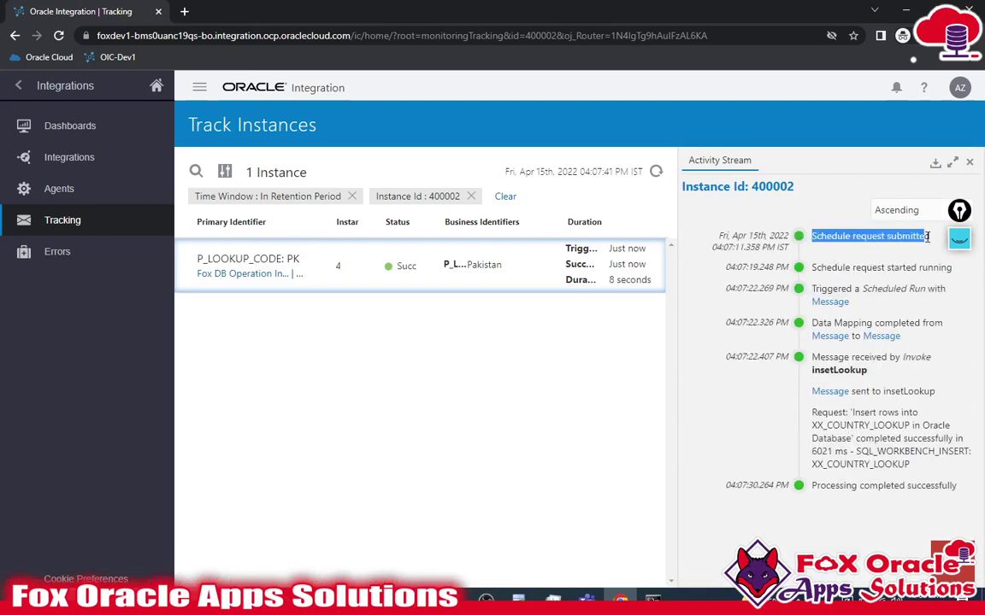
drag(825, 272, 846, 289)
click(935, 270)
click(913, 292)
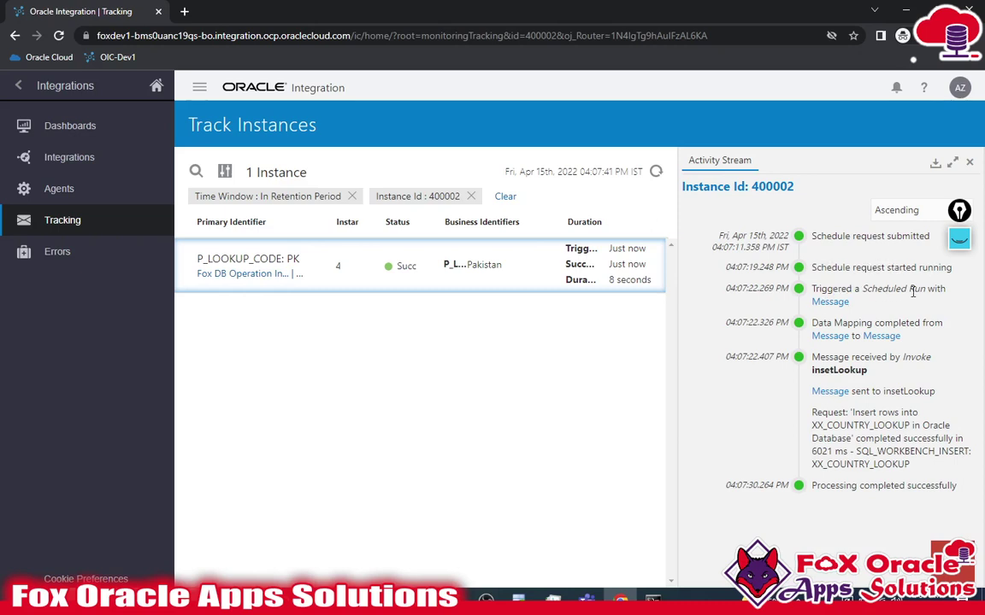
click(826, 302)
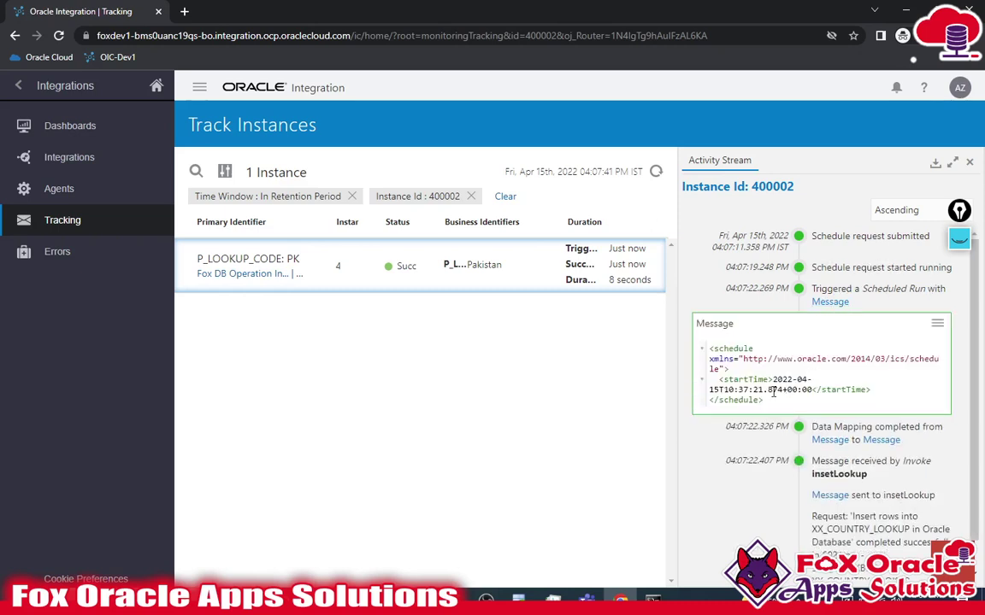
click(937, 323)
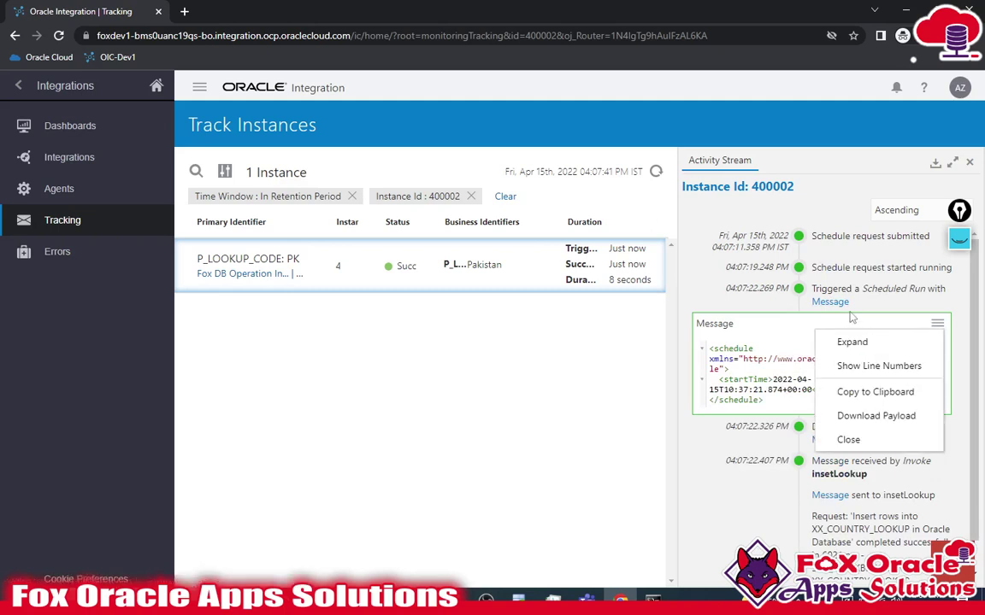
click(830, 302)
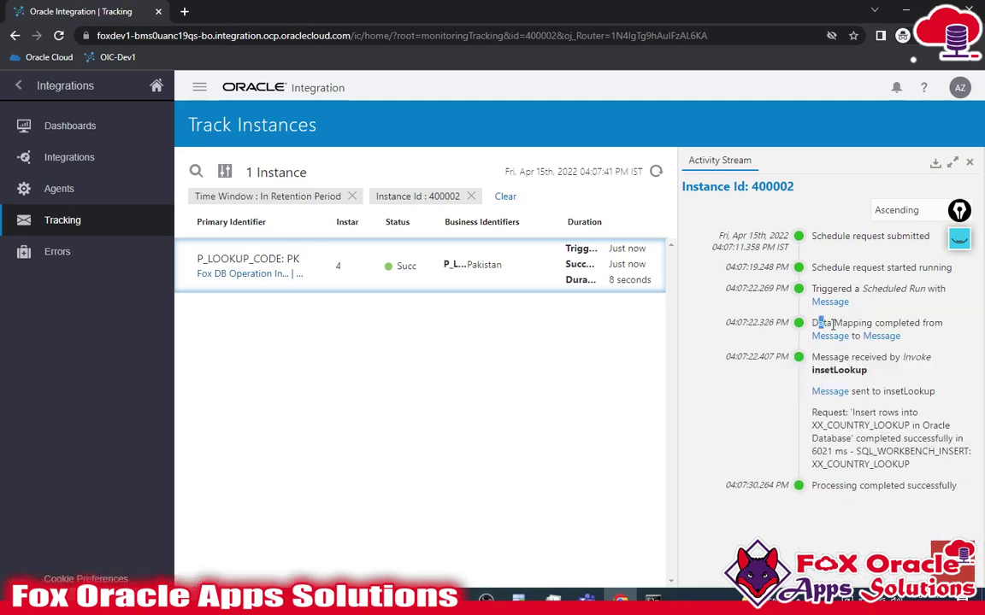
drag(833, 325, 874, 360)
click(853, 371)
drag(813, 371, 866, 370)
click(866, 369)
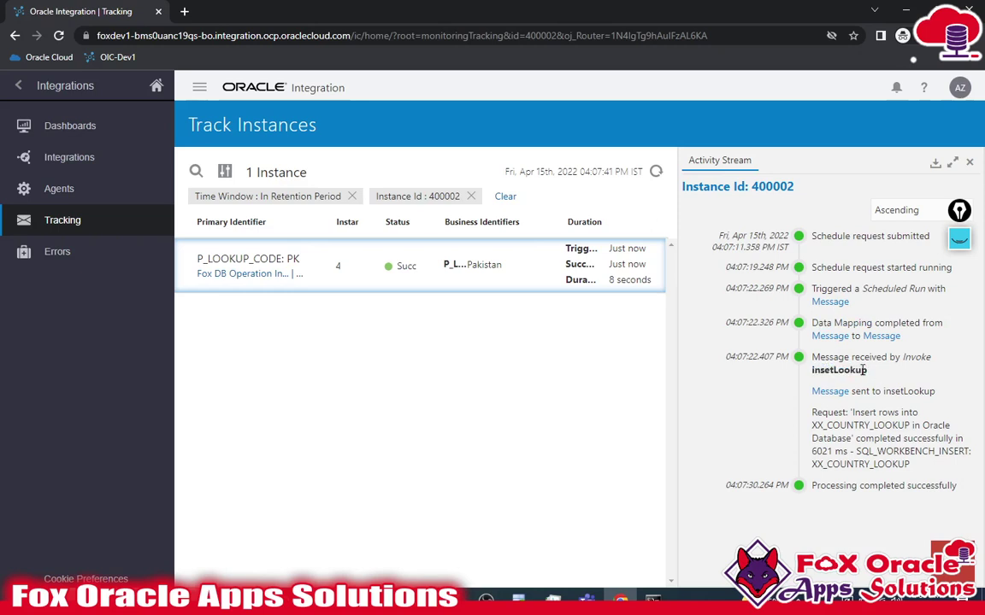
click(836, 339)
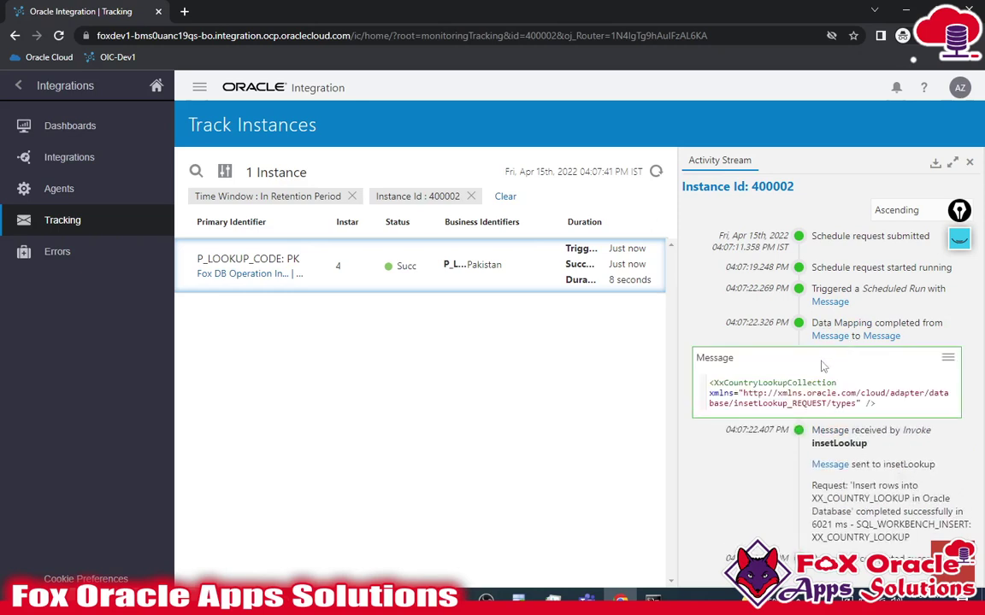
click(878, 339)
click(879, 336)
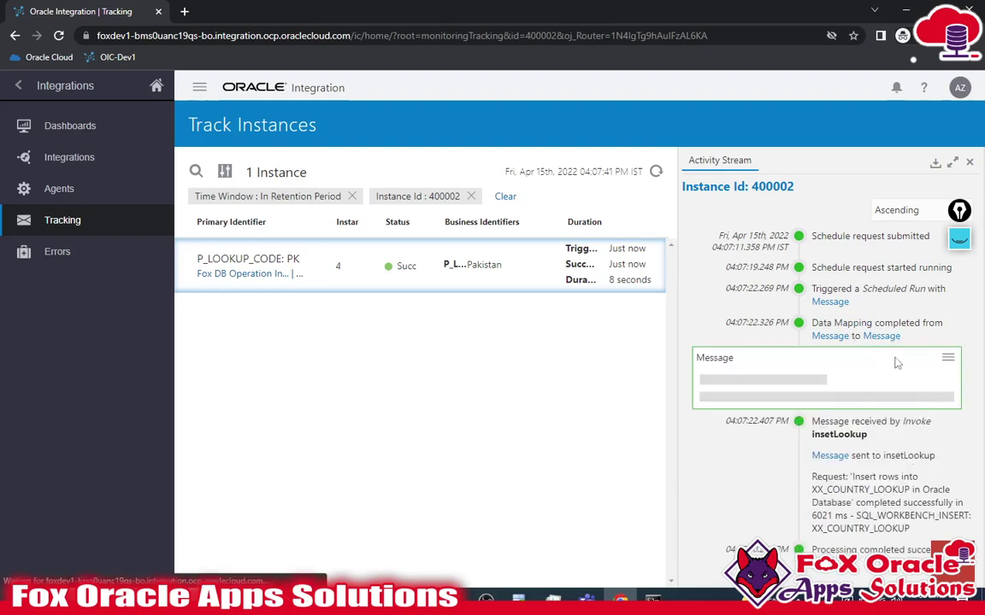
scroll(843, 379, down, 5)
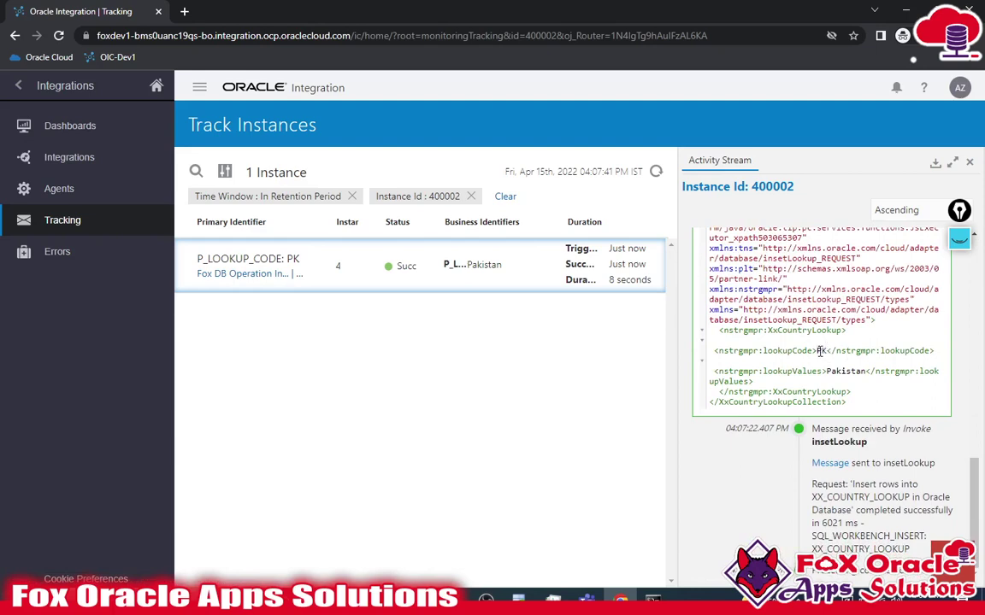
double_click(801, 352)
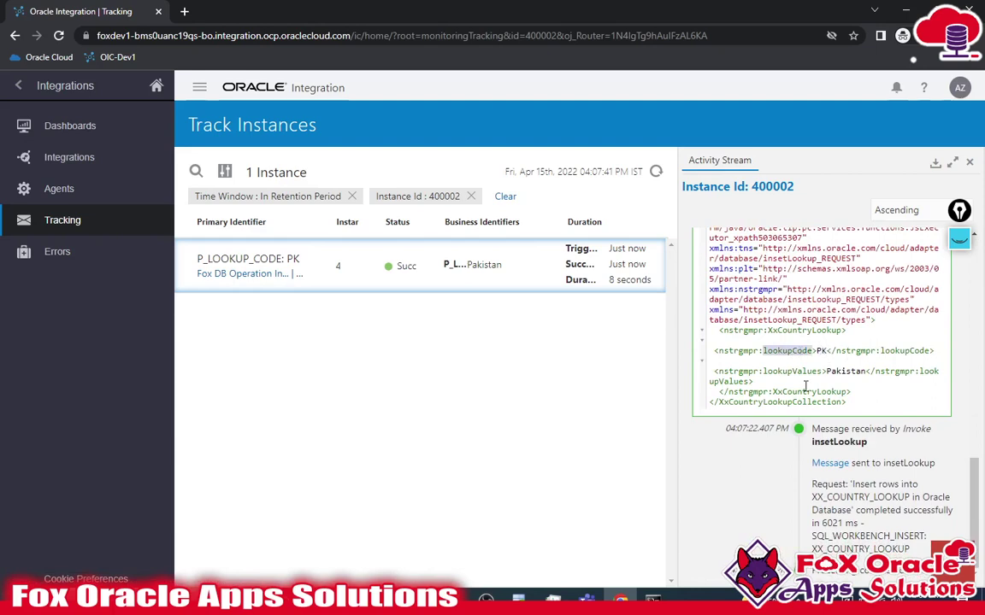
double_click(844, 371)
scroll(870, 358, up, 3)
scroll(870, 357, up, 10)
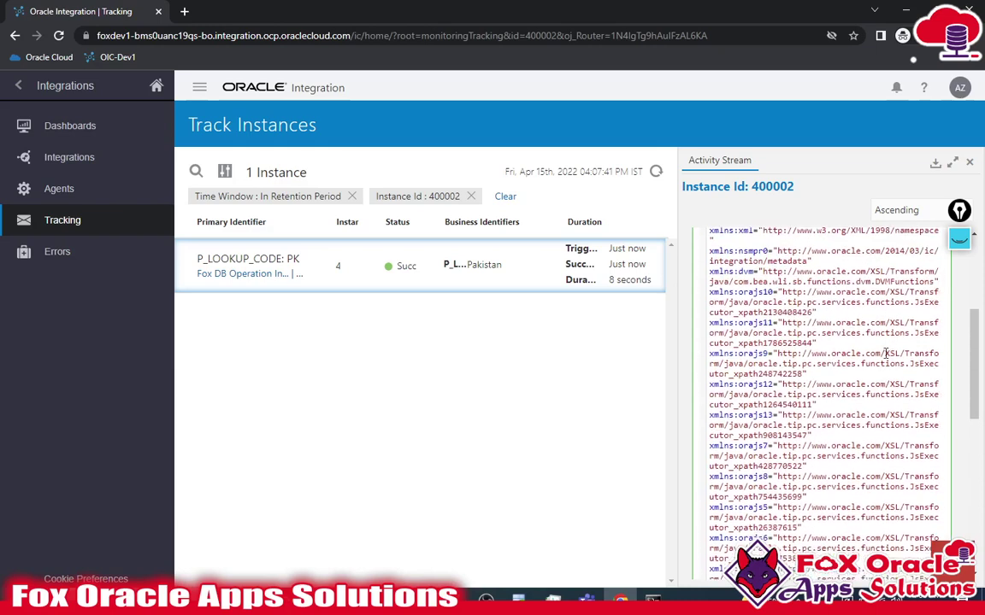
click(881, 336)
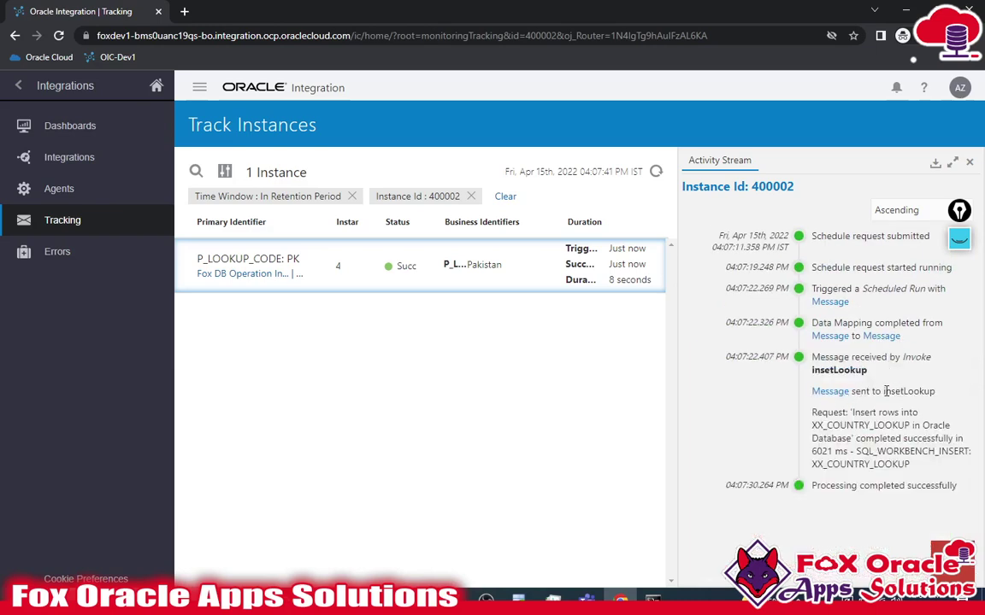
drag(885, 391, 934, 391)
click(830, 391)
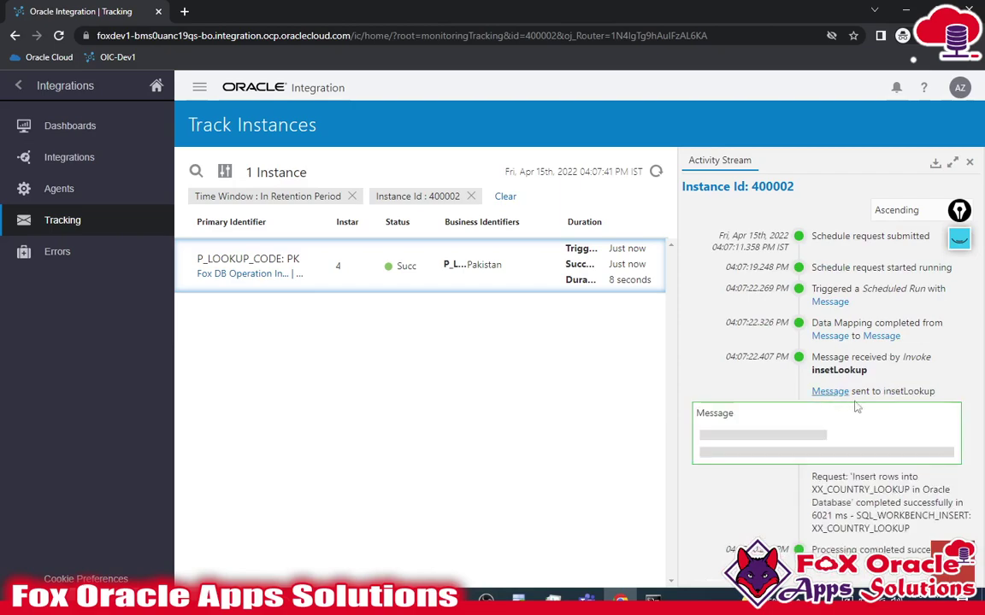
scroll(842, 393, down, 5)
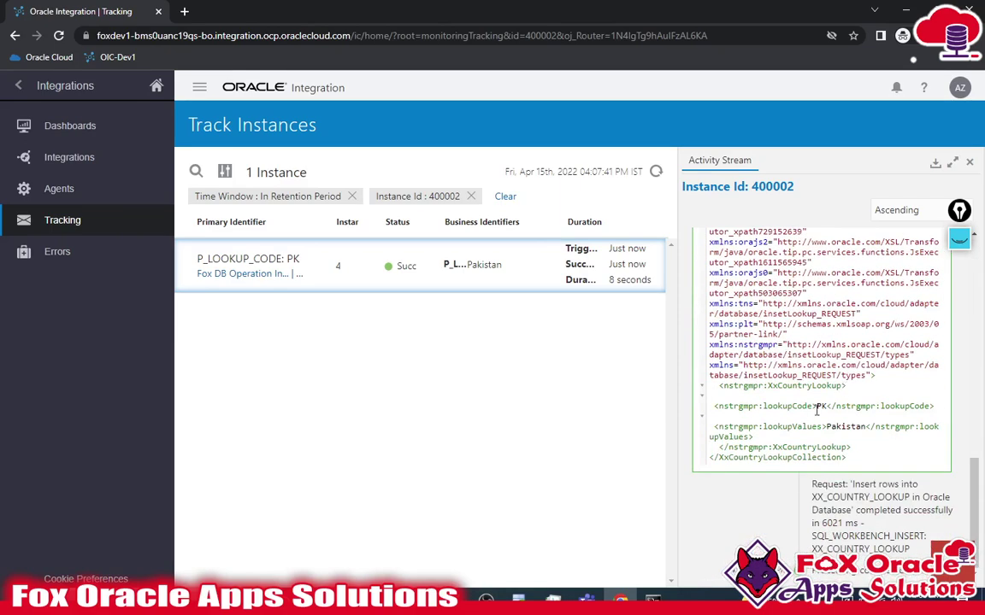
double_click(846, 426)
scroll(933, 346, up, 5)
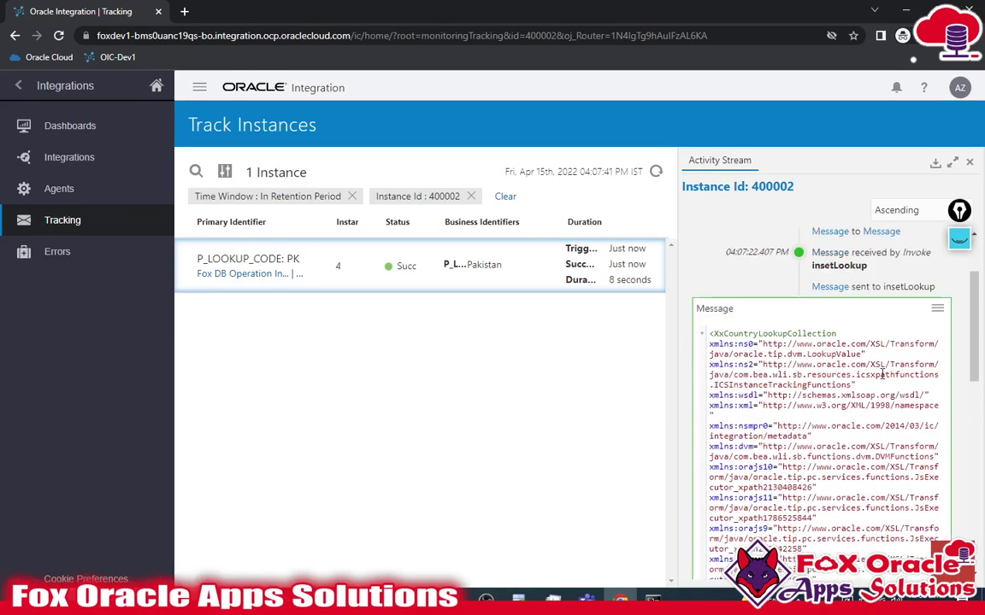
click(937, 330)
click(846, 445)
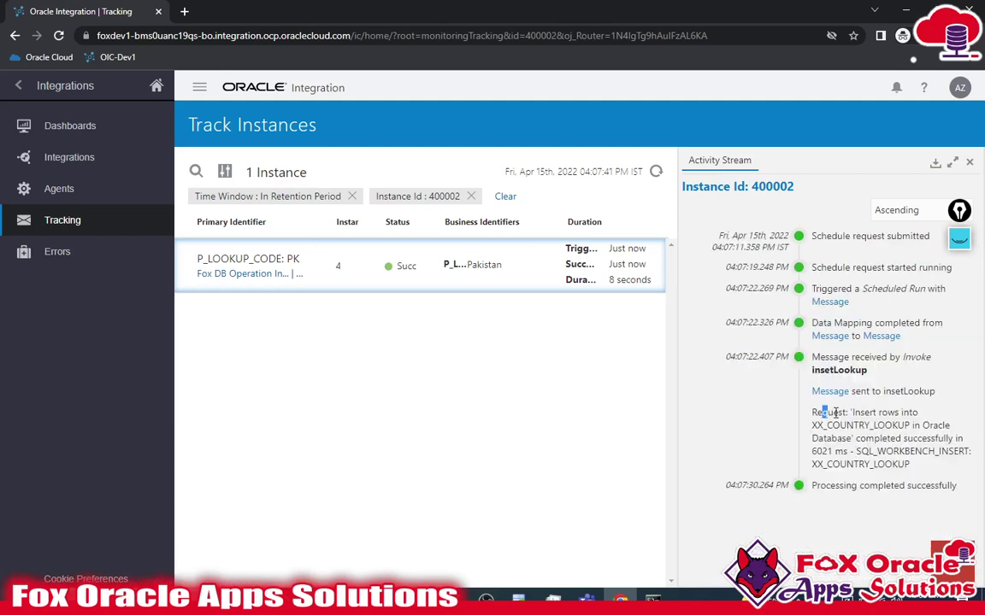
drag(855, 413, 917, 413)
double_click(855, 424)
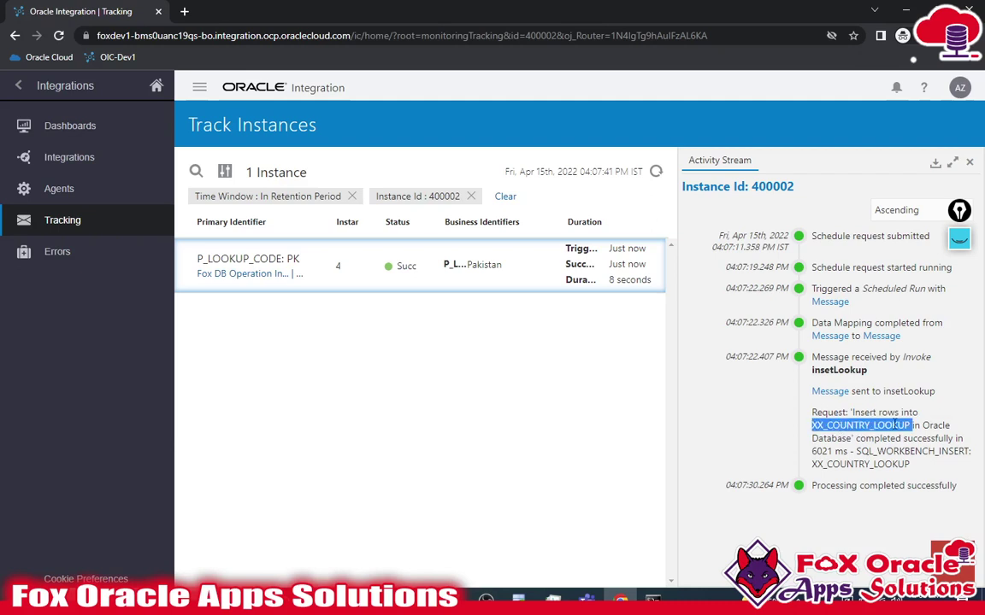
click(937, 427)
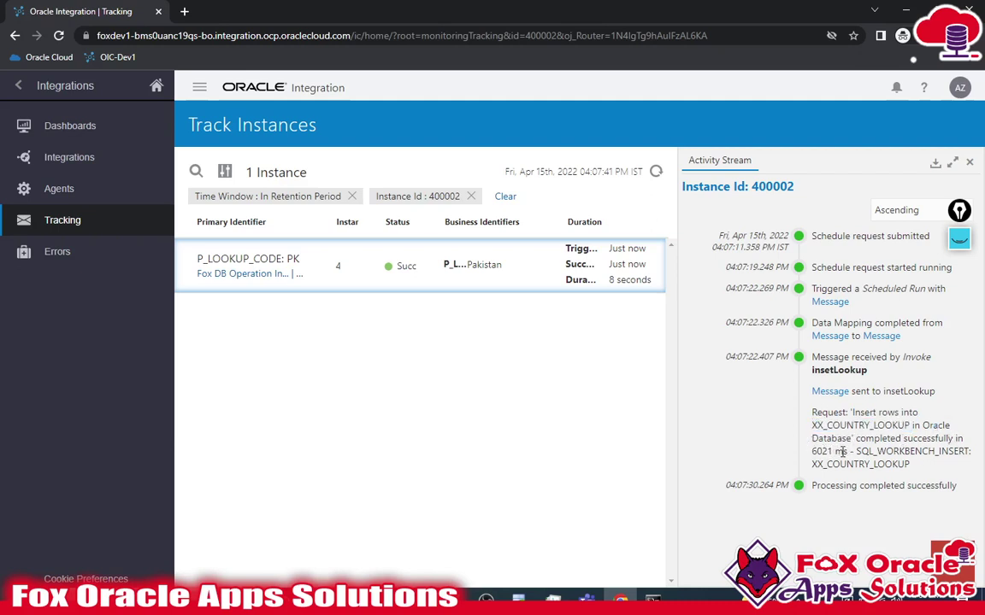
drag(895, 462, 856, 451)
drag(816, 485, 924, 485)
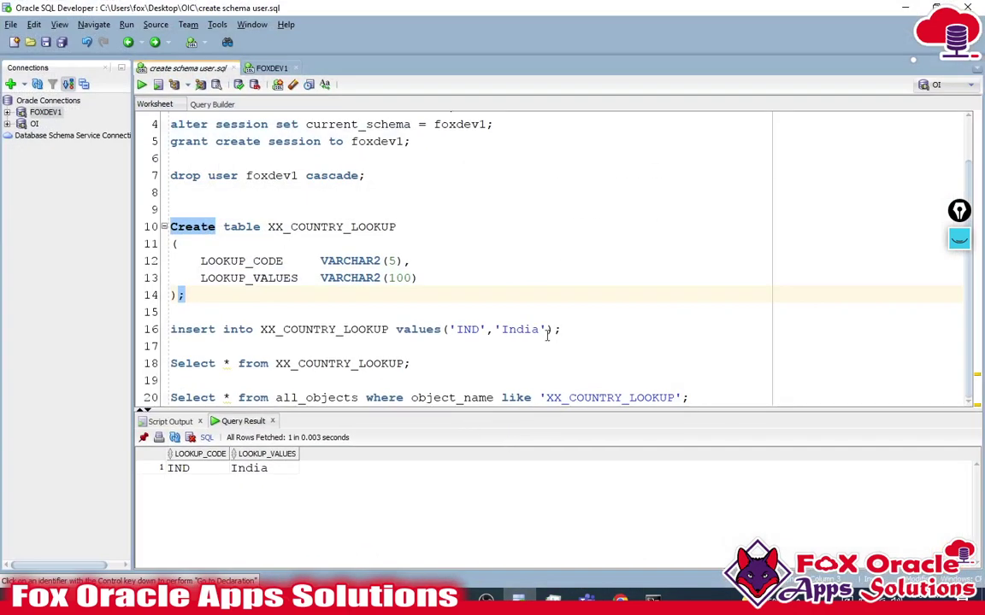
- Run the India insert statement in the SQL Developer worksheet
click(552, 331)
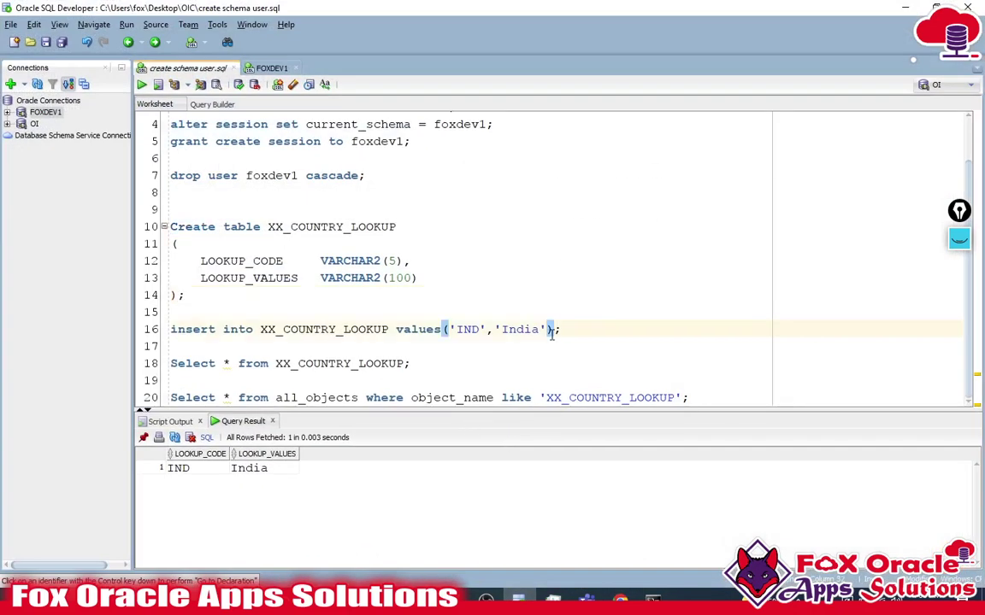
key(F5)
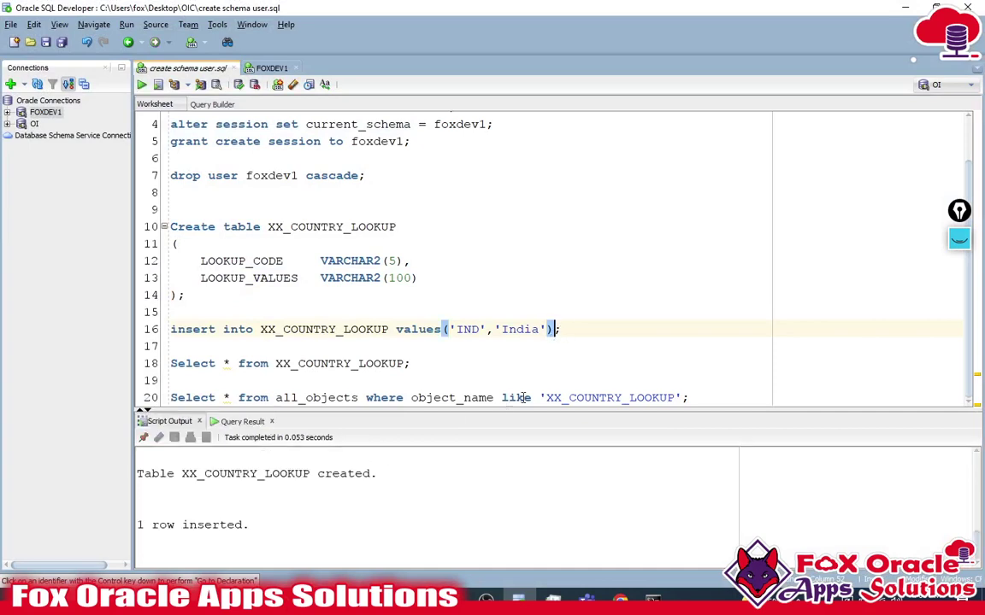
key(ctrl+Return)
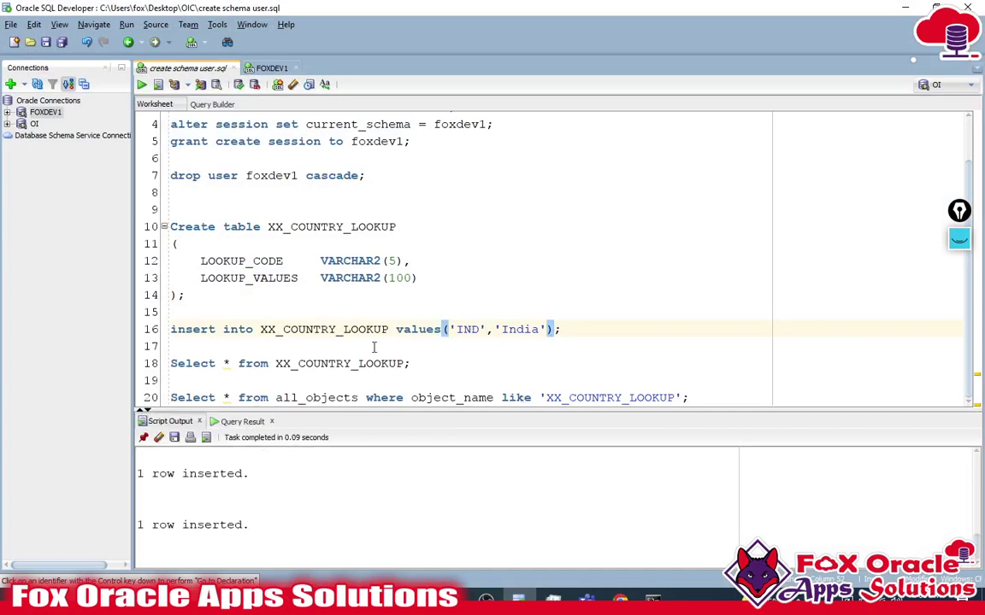
scroll(402, 342, up, 1)
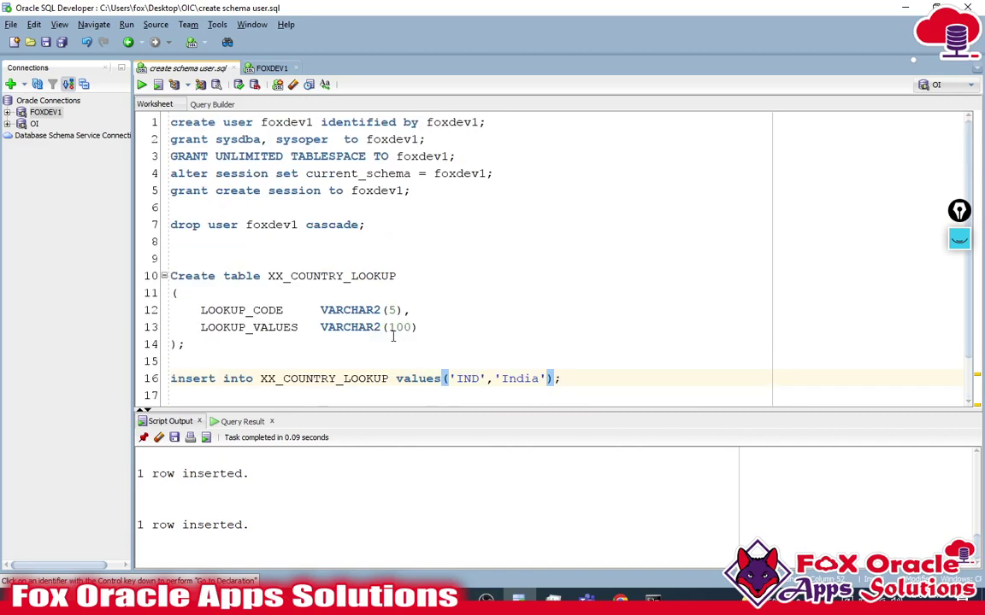
scroll(359, 312, down, 1)
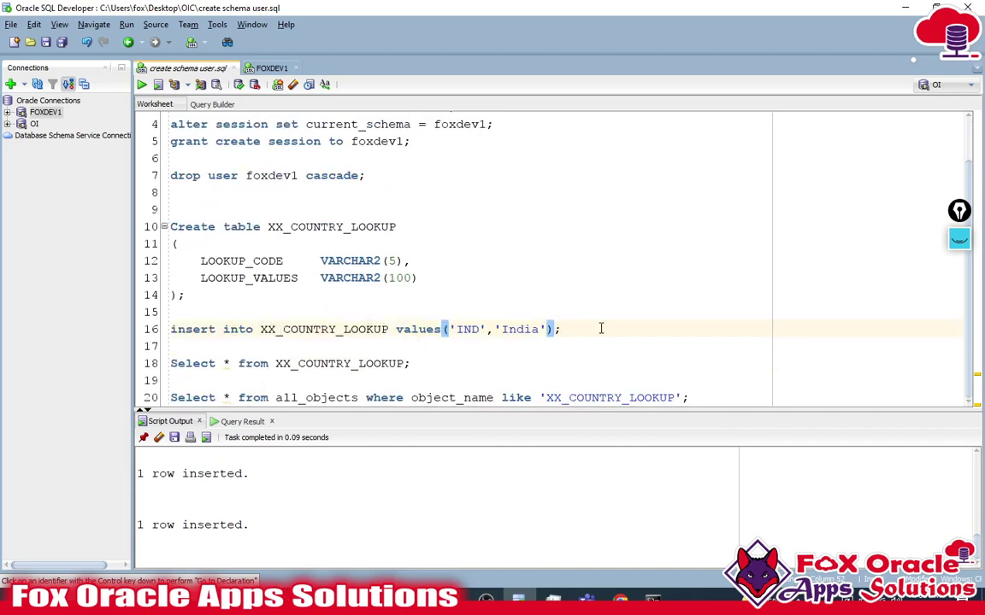
click(545, 329)
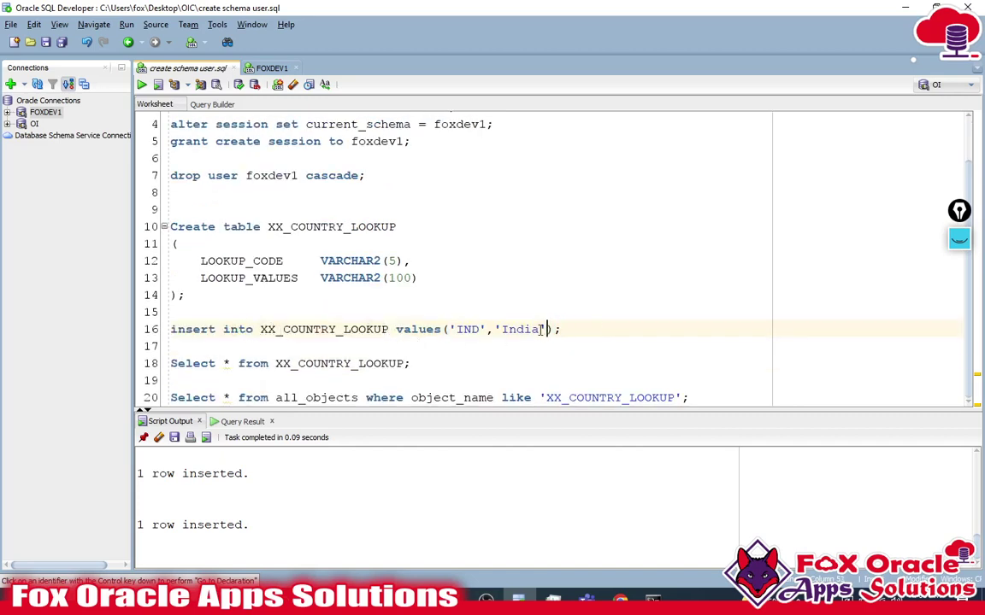
- Query XX_COUNTRY_LOOKUP and review its three rows, including PK Pakistan and IND India
click(457, 367)
triple_click(457, 366)
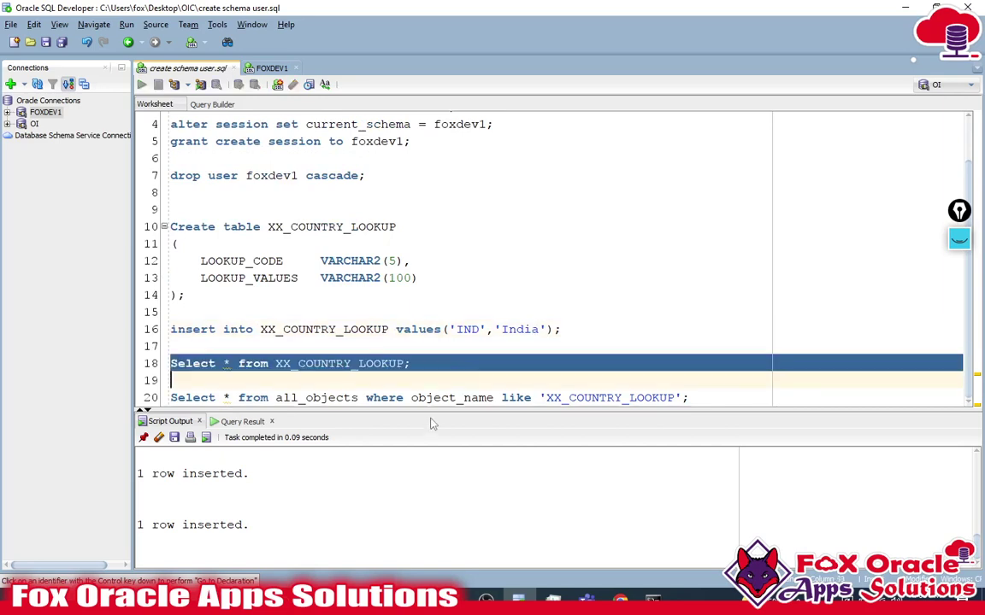
key(ctrl+Return)
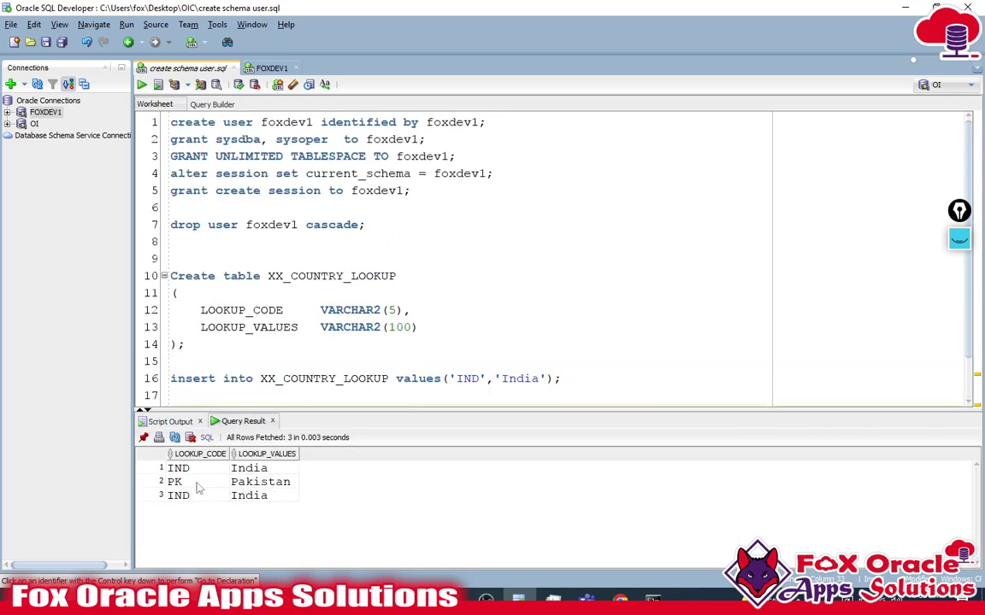
click(244, 484)
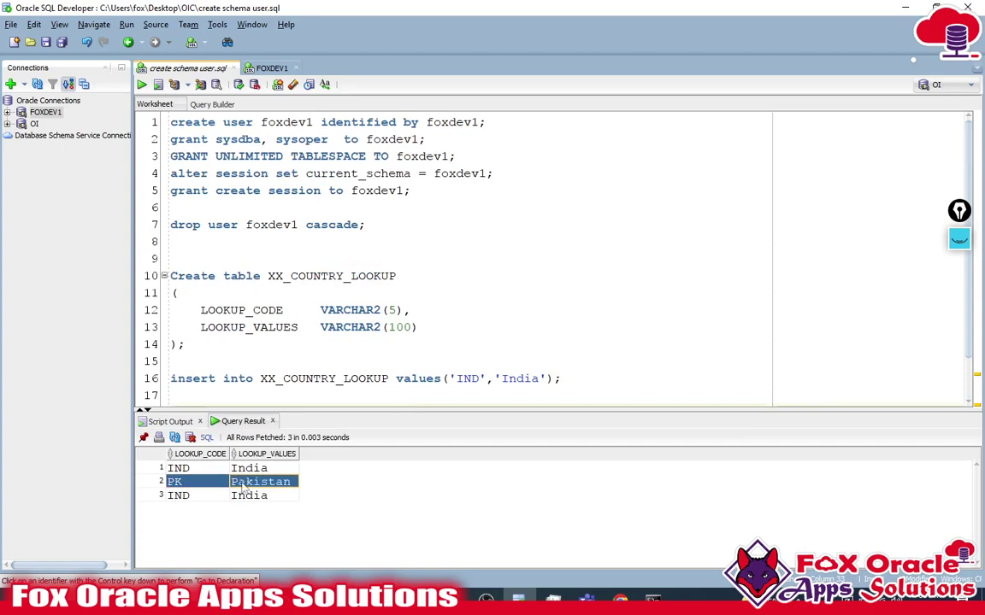
click(181, 497)
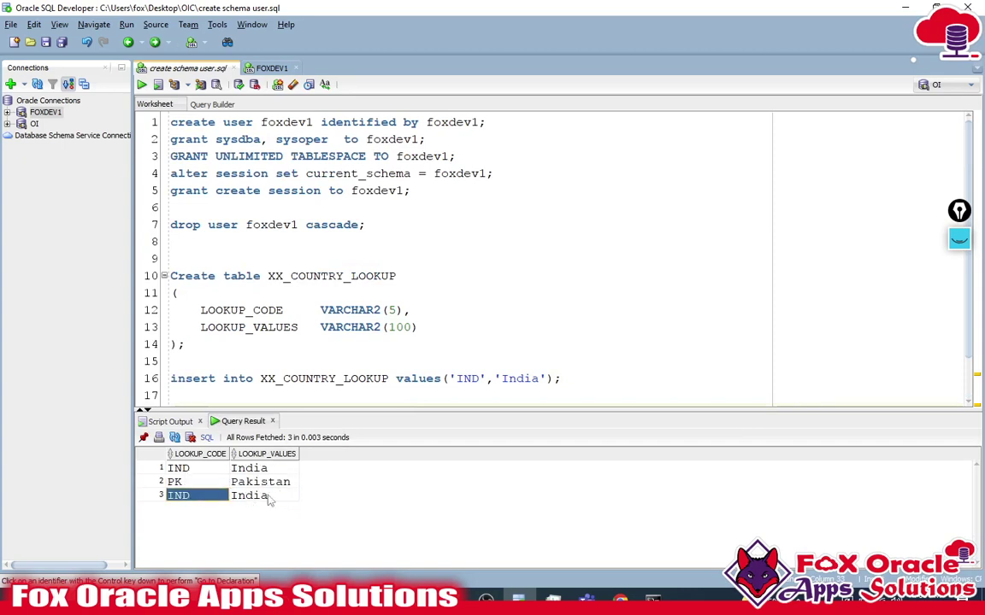
scroll(550, 365, down, 1)
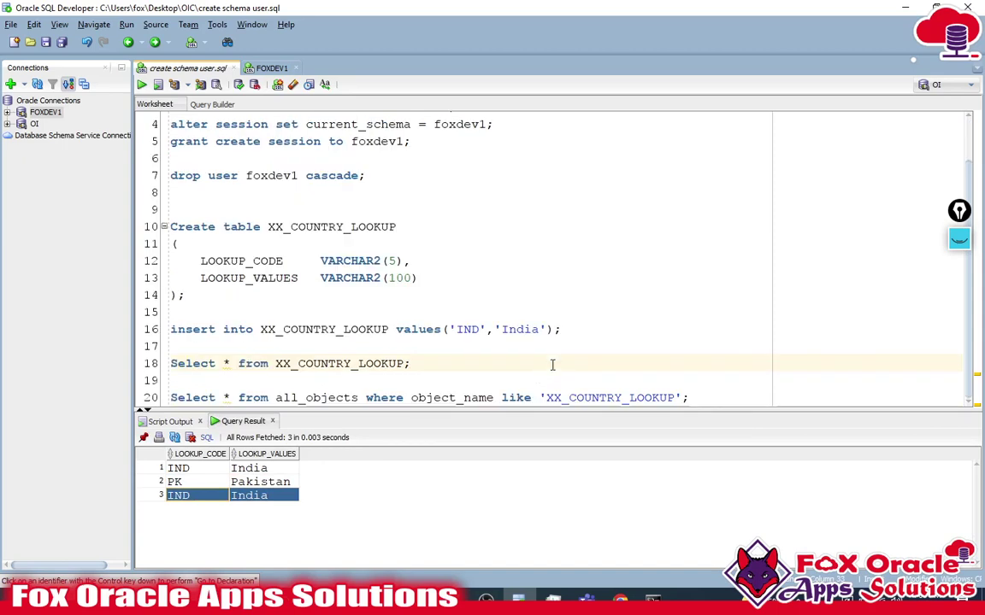
click(580, 326)
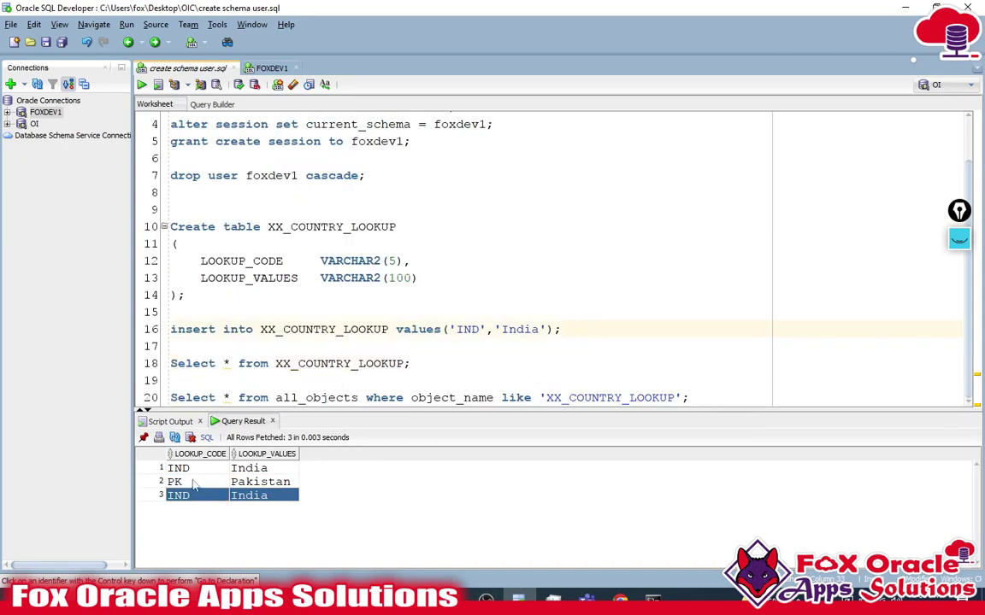
click(257, 484)
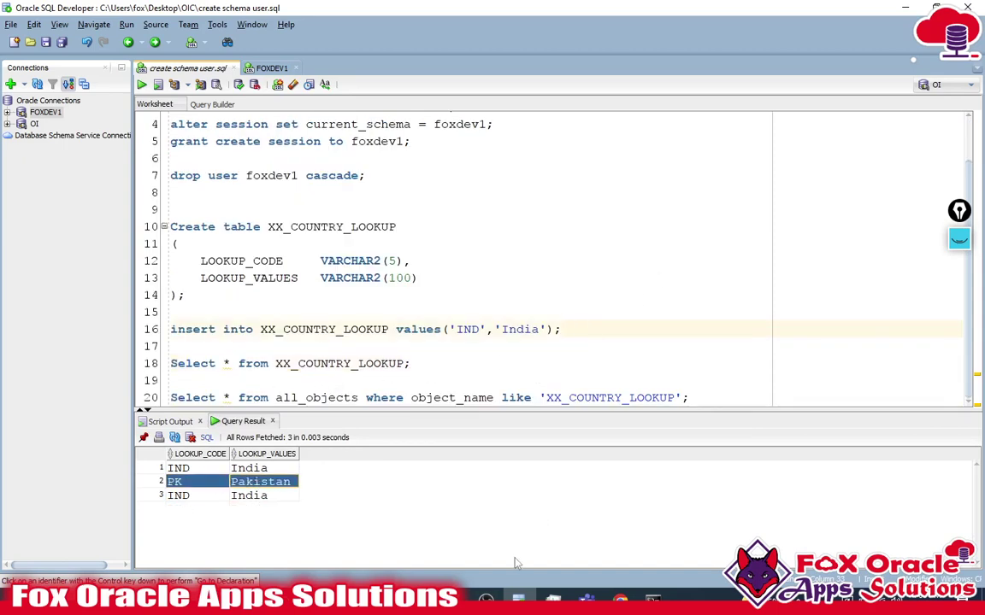
key(alt+Tab)
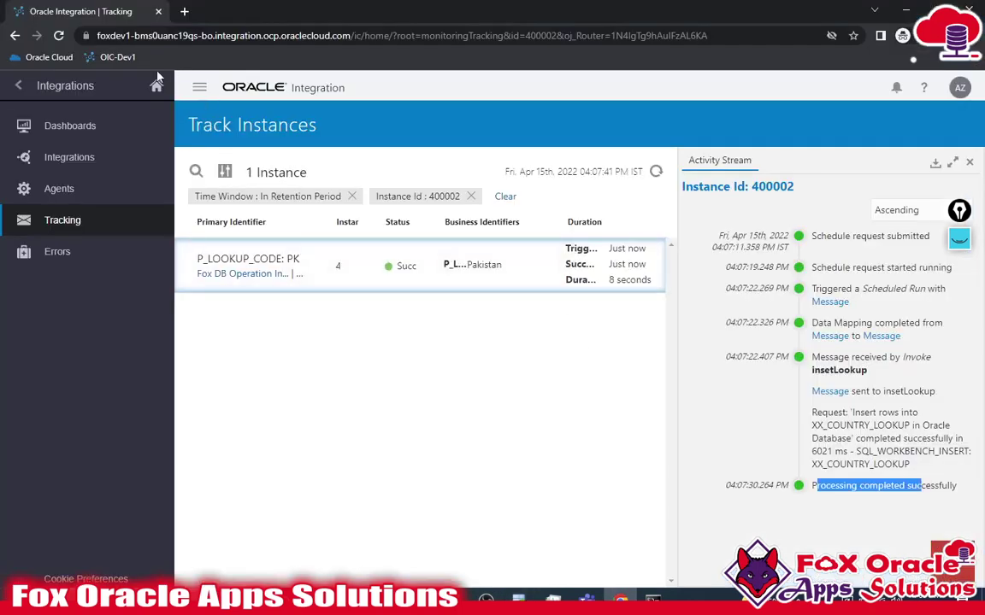
- Open the Oracle Integration home in a new tab and clear the tracking list's instance filter
click(184, 11)
click(111, 57)
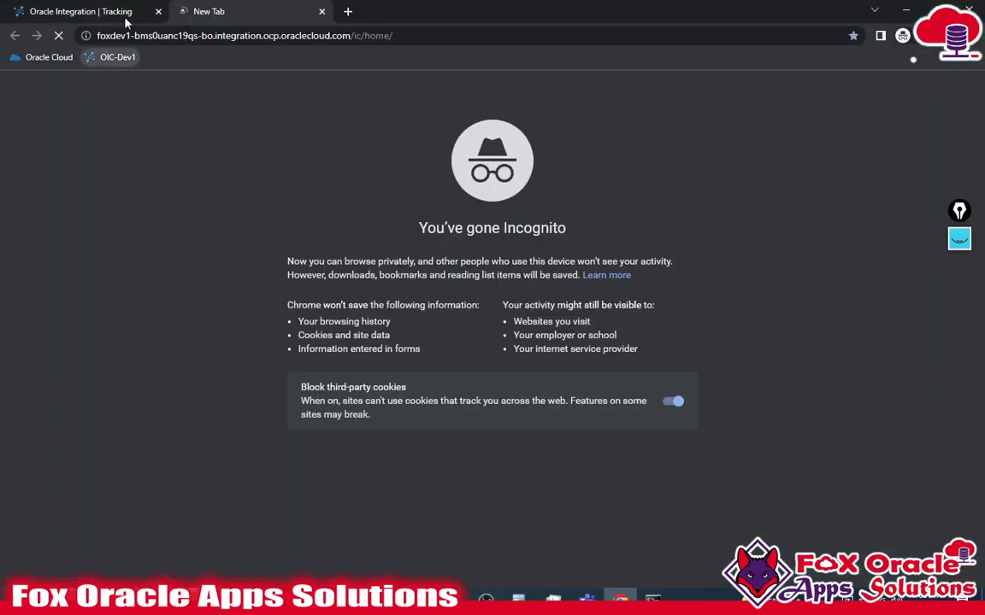
click(105, 8)
click(479, 195)
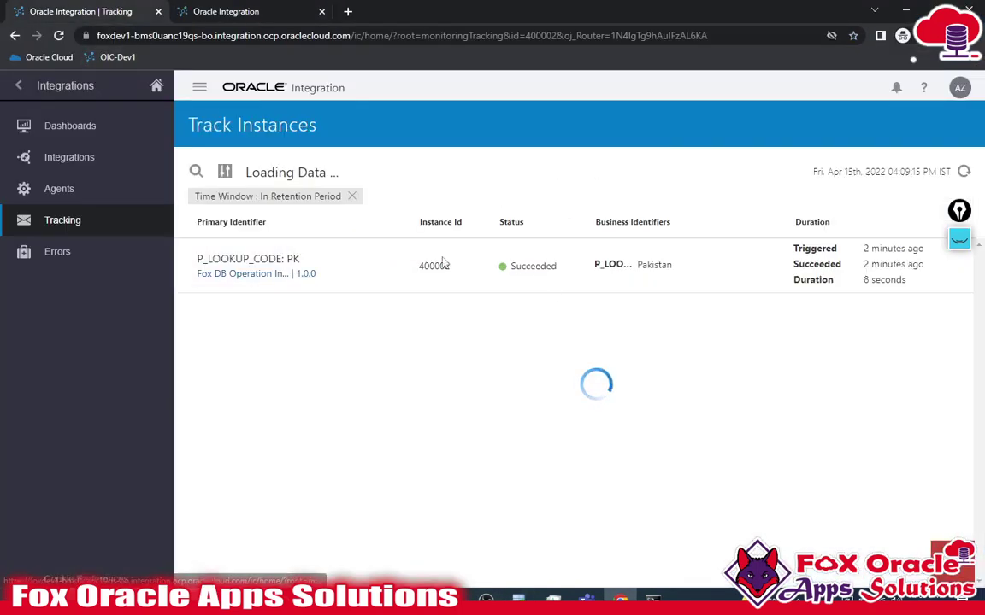
click(964, 171)
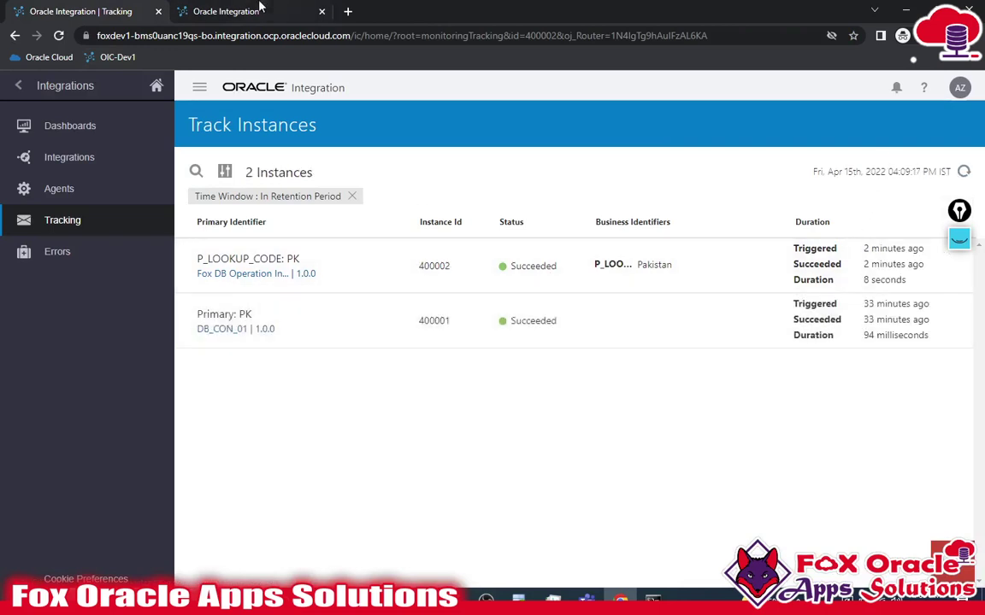
- From Integrations > Integrations, request and confirm a Submit Now run of Fox DB Operation Integration 01
click(226, 11)
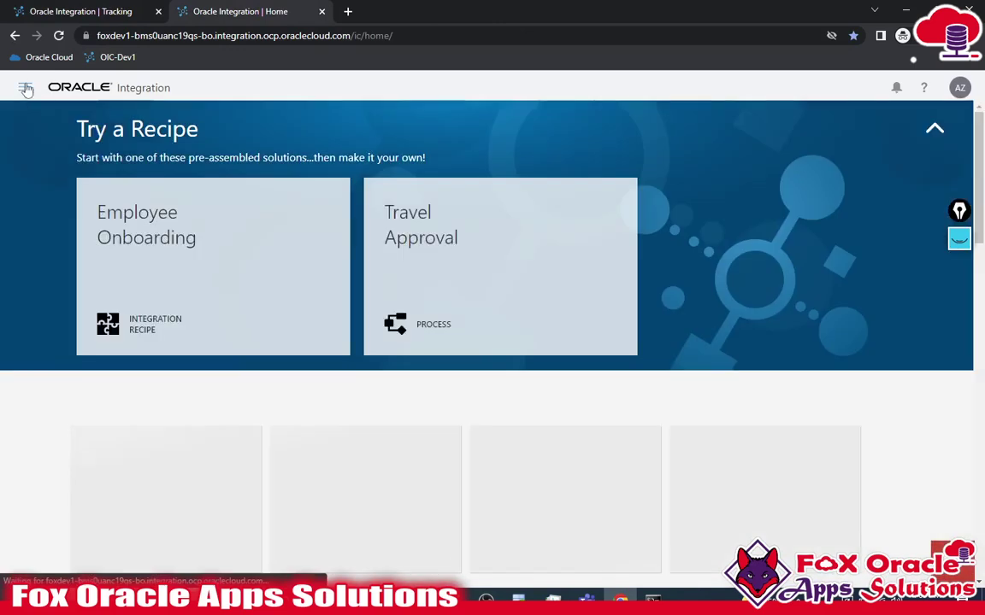
click(25, 87)
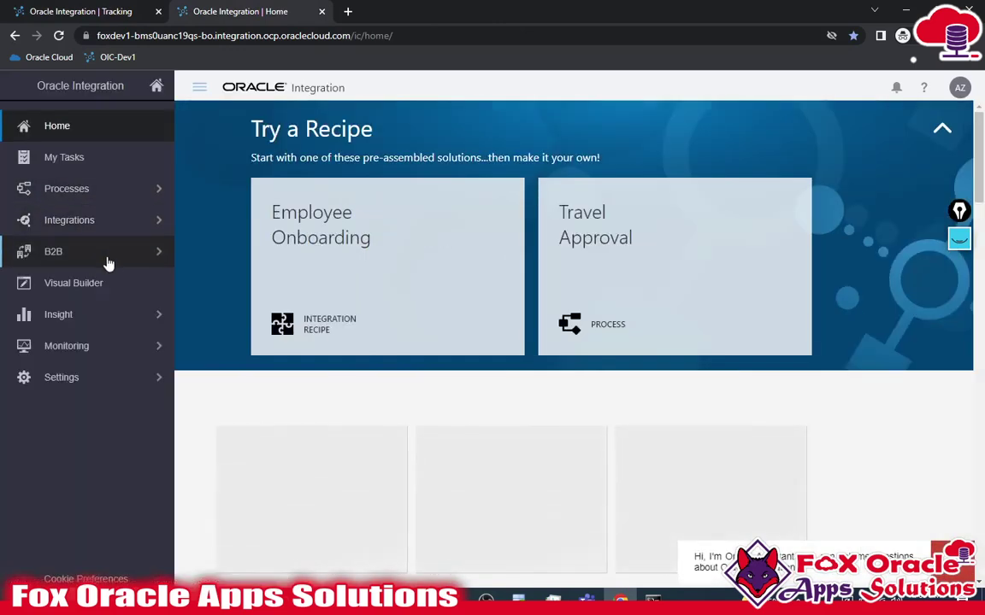
click(113, 221)
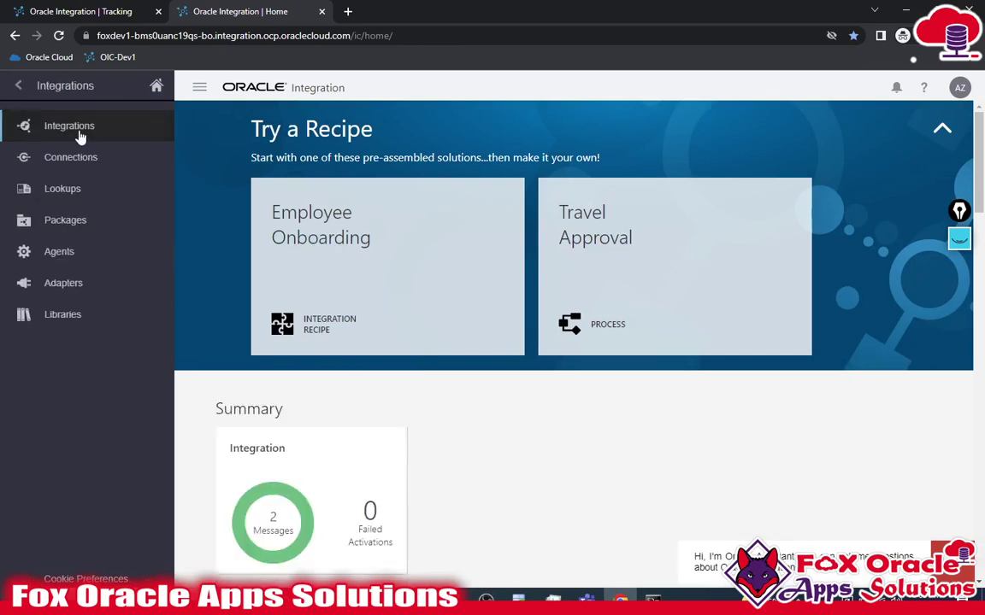
click(80, 135)
mouse_move(450, 227)
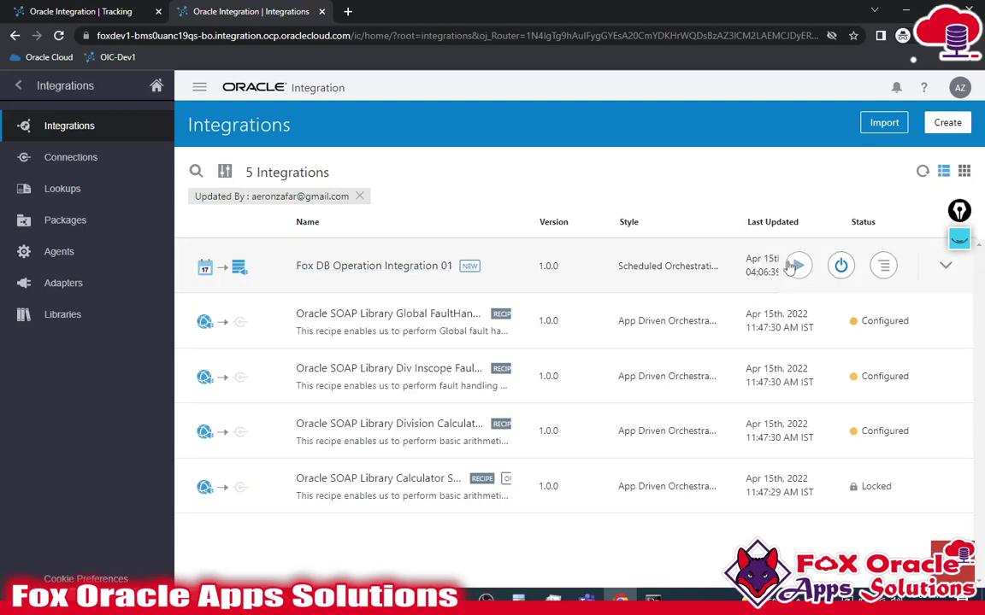
mouse_move(797, 265)
click(674, 334)
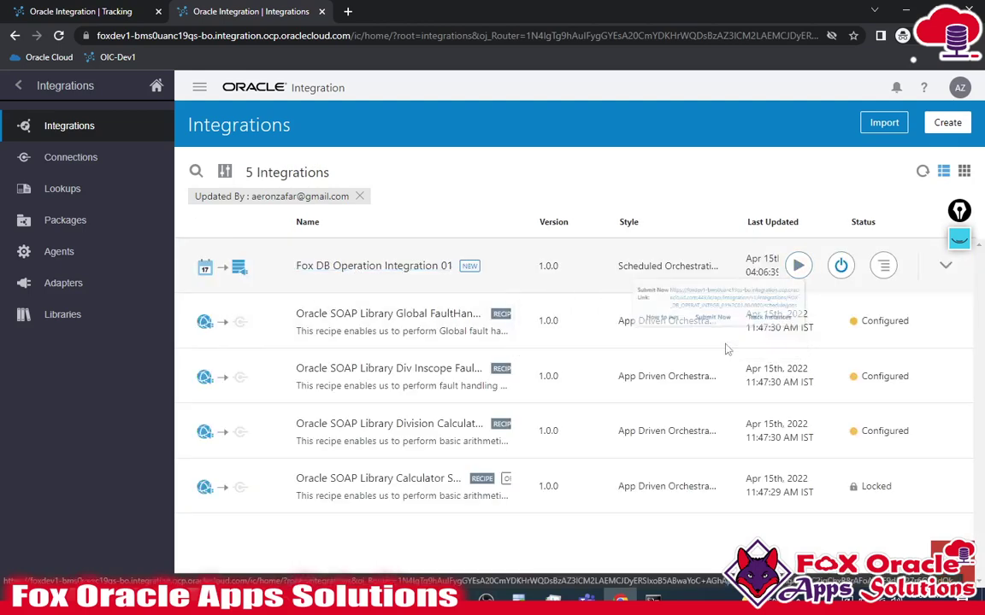
click(632, 402)
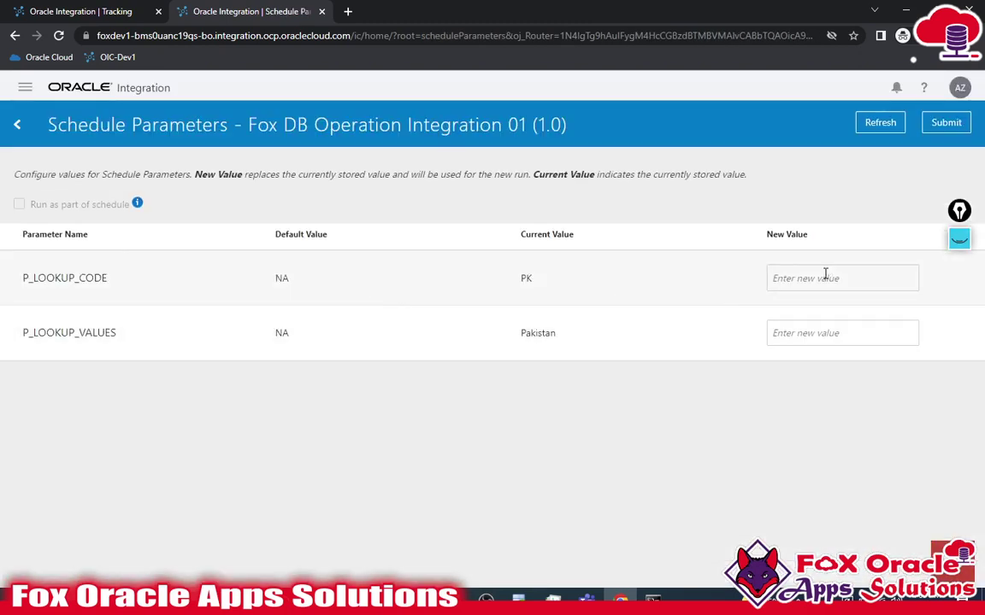
- Enter US and 'United State' as the new parameter values and submit the run
text(US)
click(851, 335)
text(Unit)
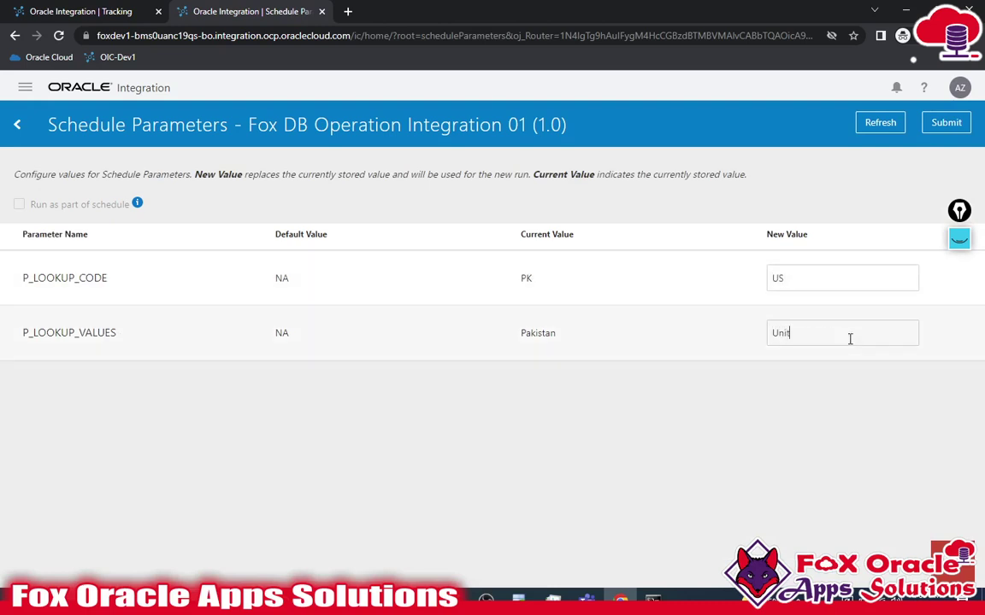
text(ed State)
click(941, 128)
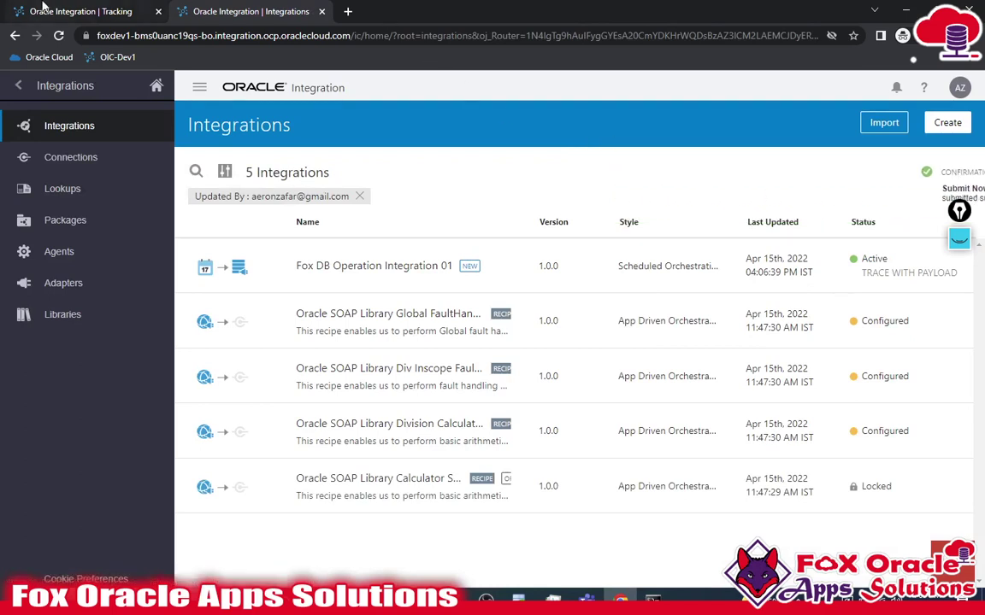
- Refresh tracking and view instance 400003's activity stream and its insetLookup message payload
click(81, 11)
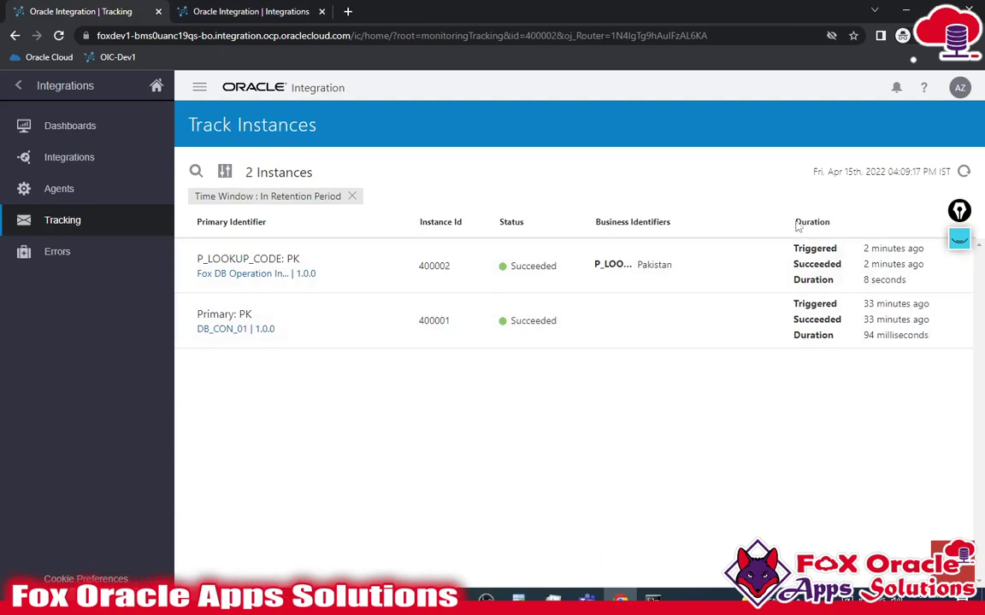
click(964, 172)
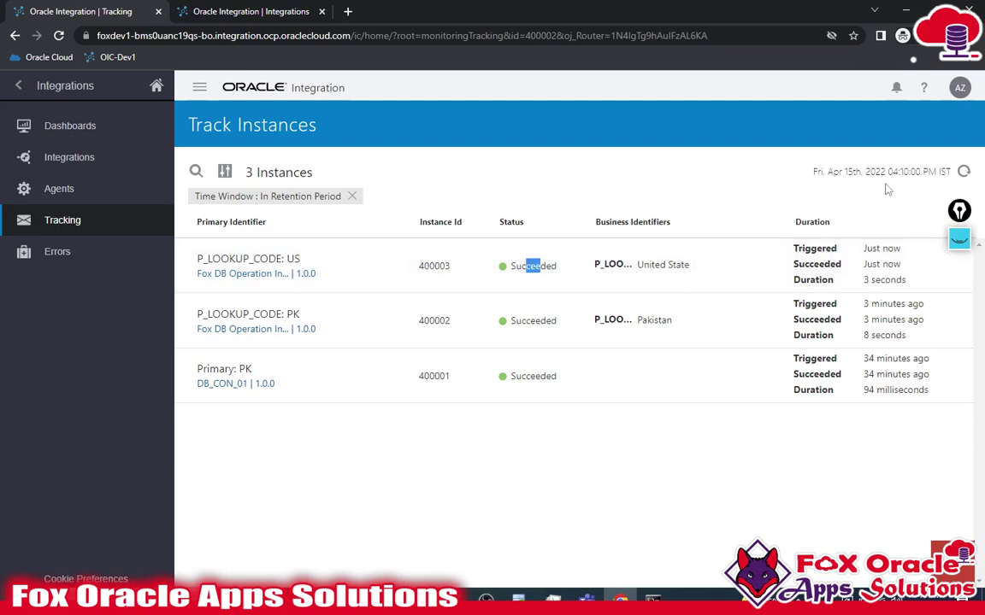
click(963, 172)
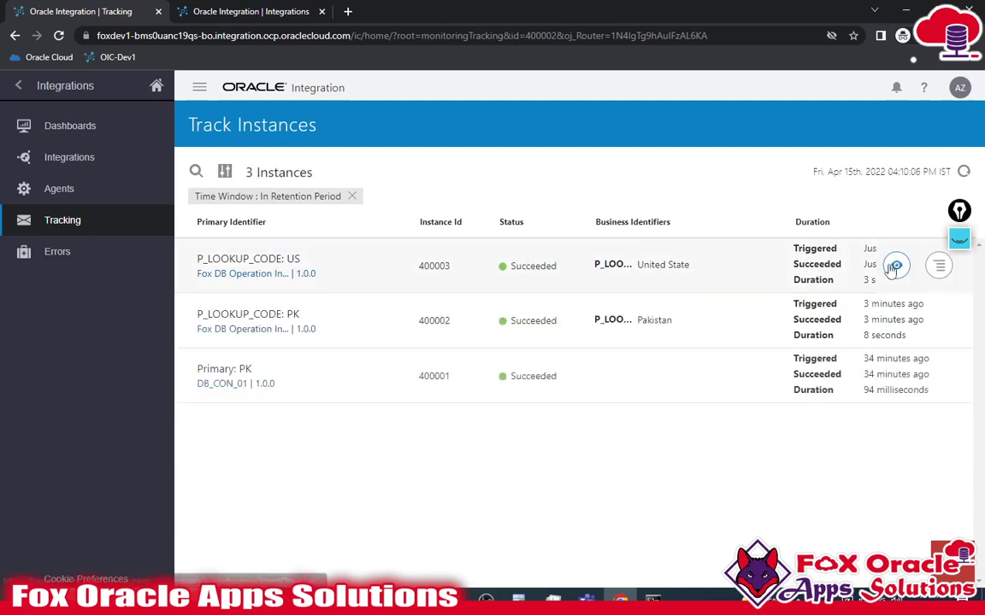
click(896, 265)
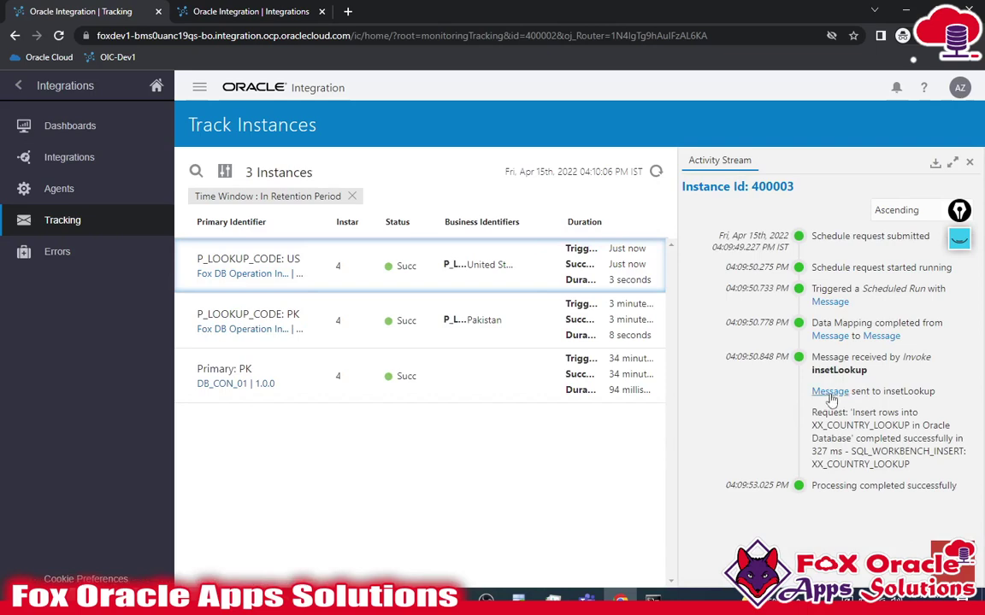
click(829, 392)
scroll(833, 428, down, 10)
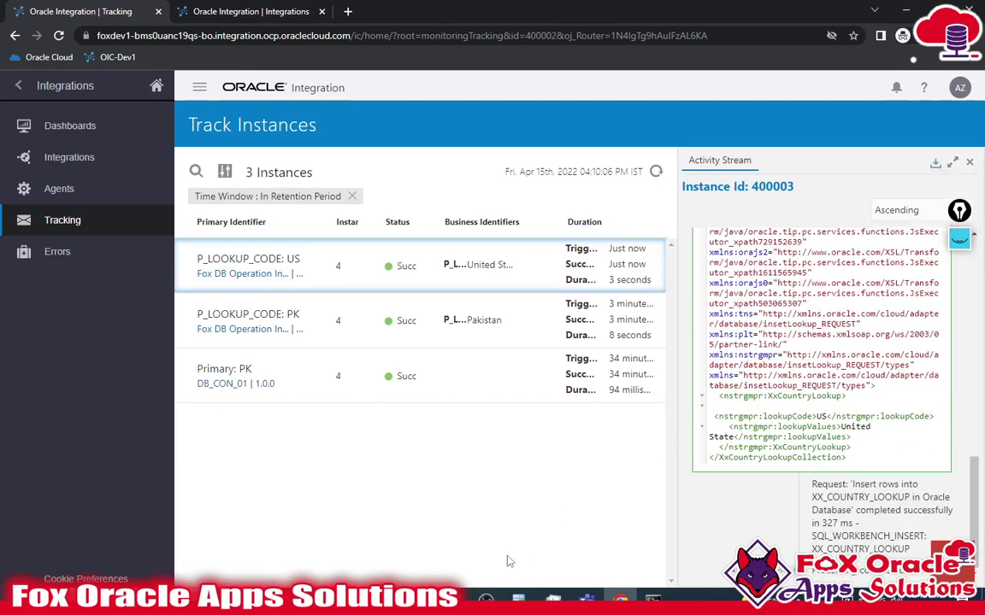
click(518, 600)
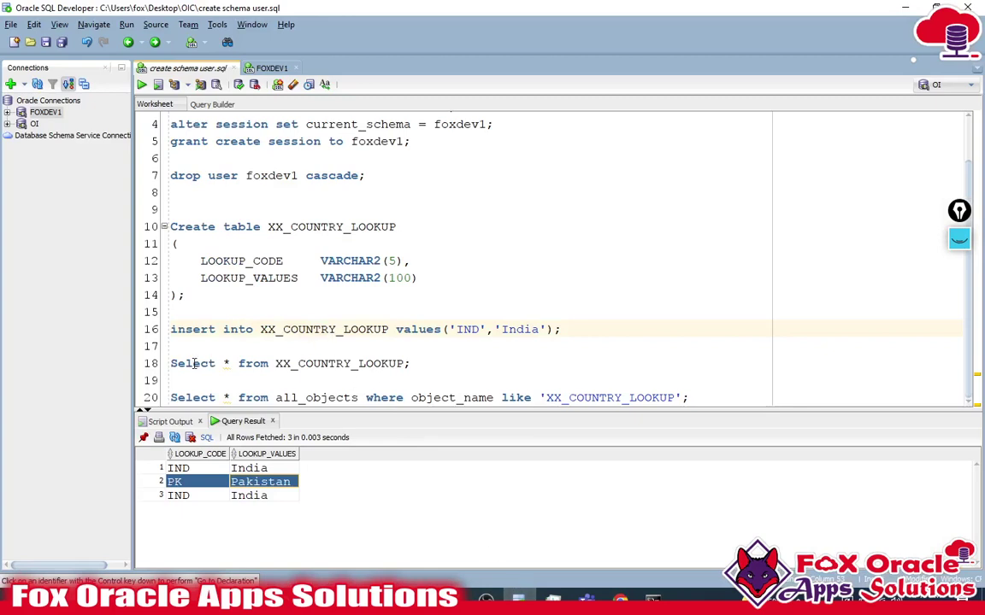
- Re-run the Select * from XX_COUNTRY_LOOKUP query and check the four rows, including US United State
drag(415, 363, 163, 366)
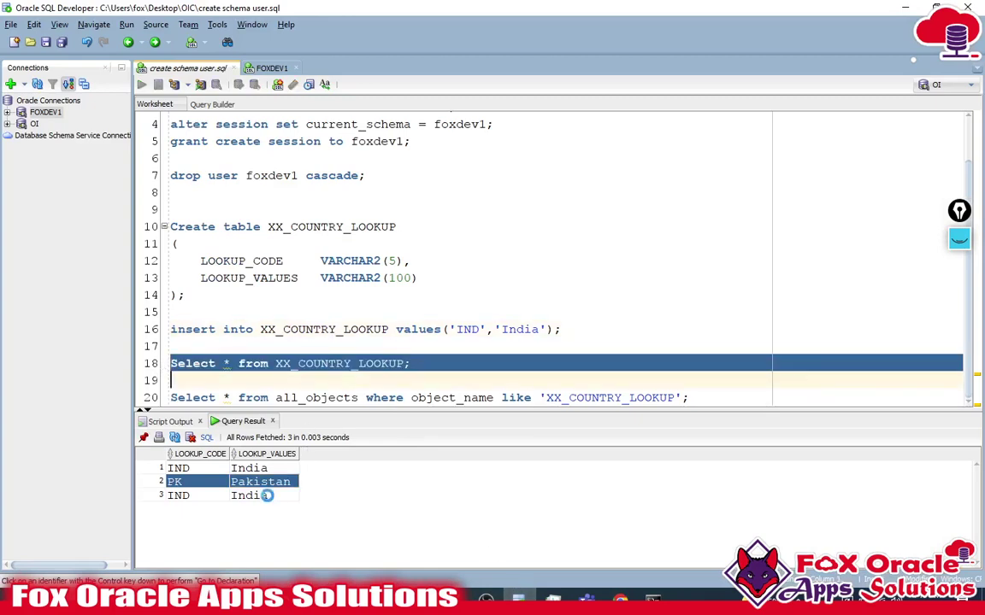
key(ctrl+Return)
drag(176, 509, 294, 512)
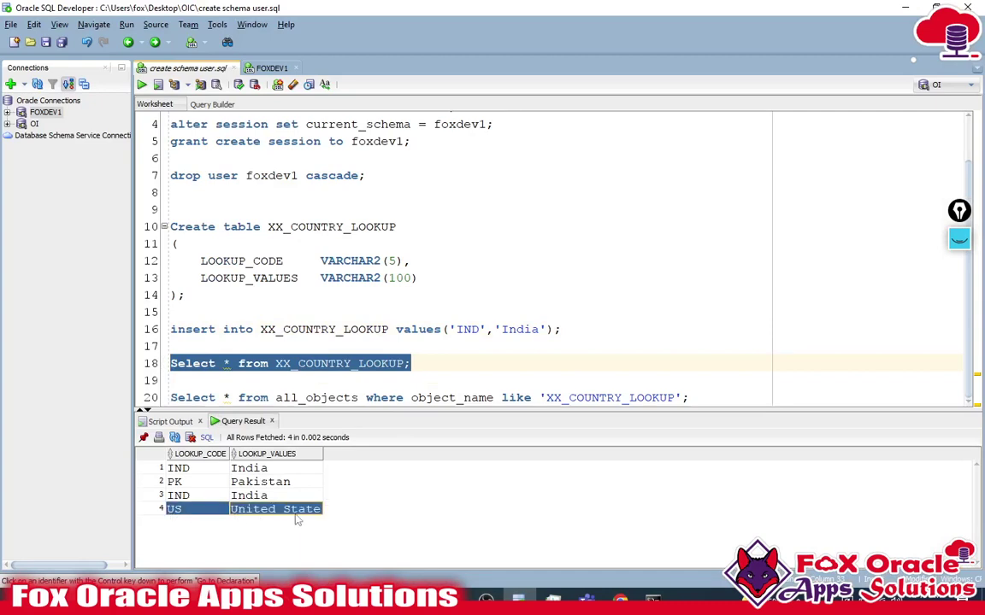
drag(178, 468, 295, 510)
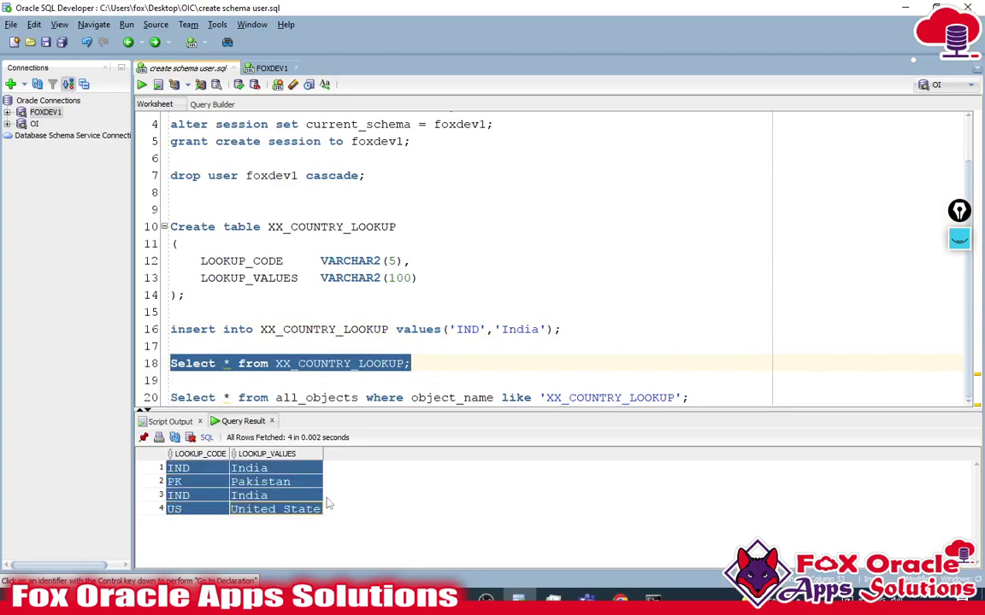
click(458, 373)
scroll(457, 369, up, 1)
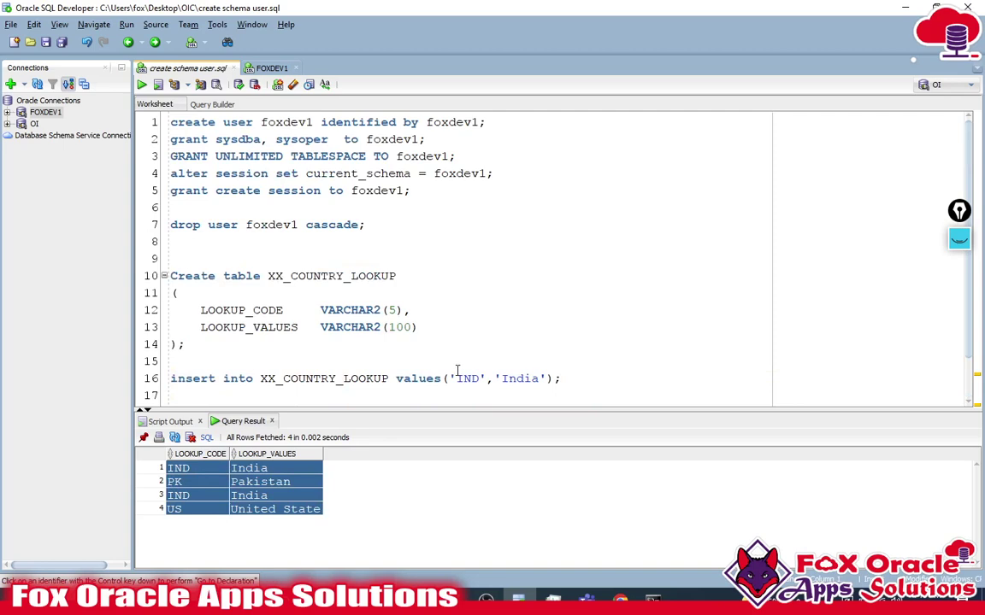